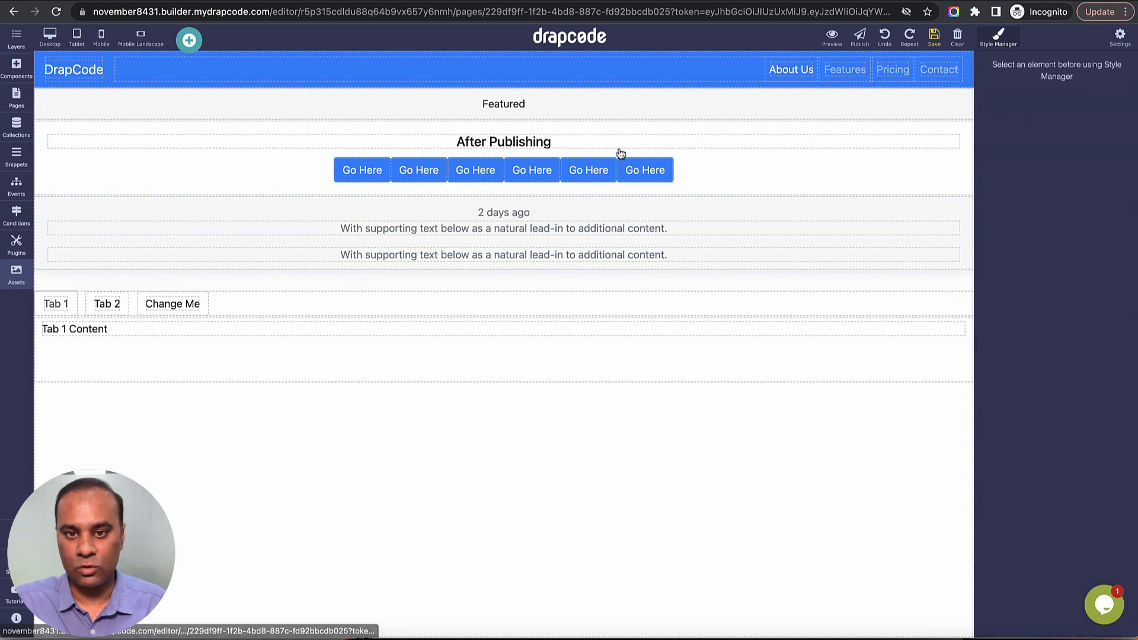
Delete the duplicate Go Here buttons from the card so only a single button remains.
click(634, 170)
click(647, 149)
click(623, 172)
click(644, 149)
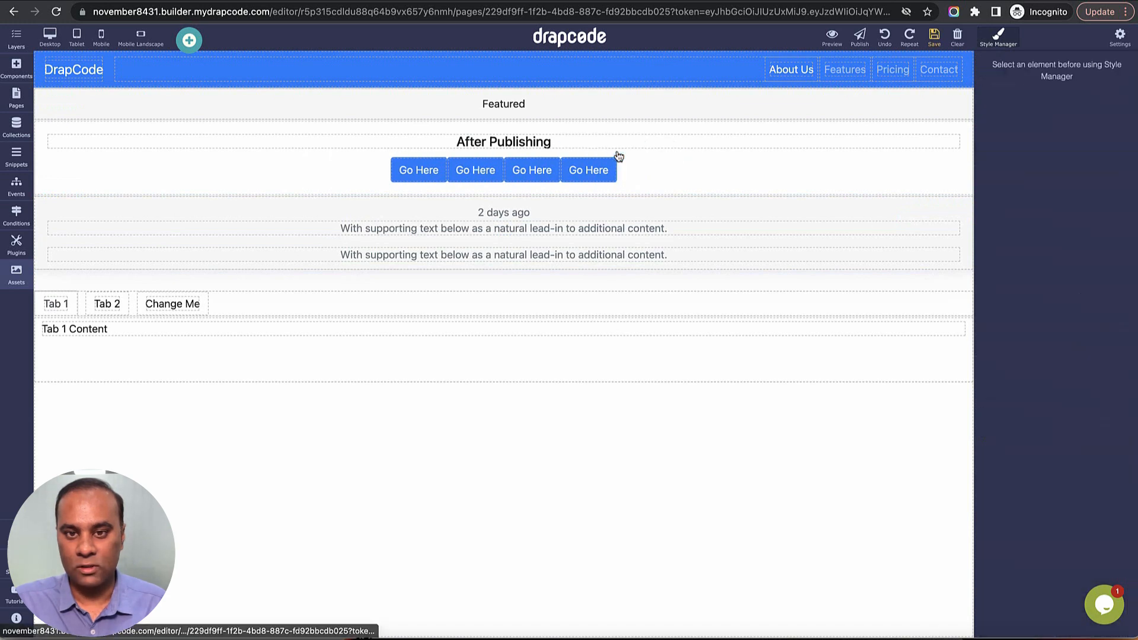
click(584, 160)
click(588, 149)
click(572, 171)
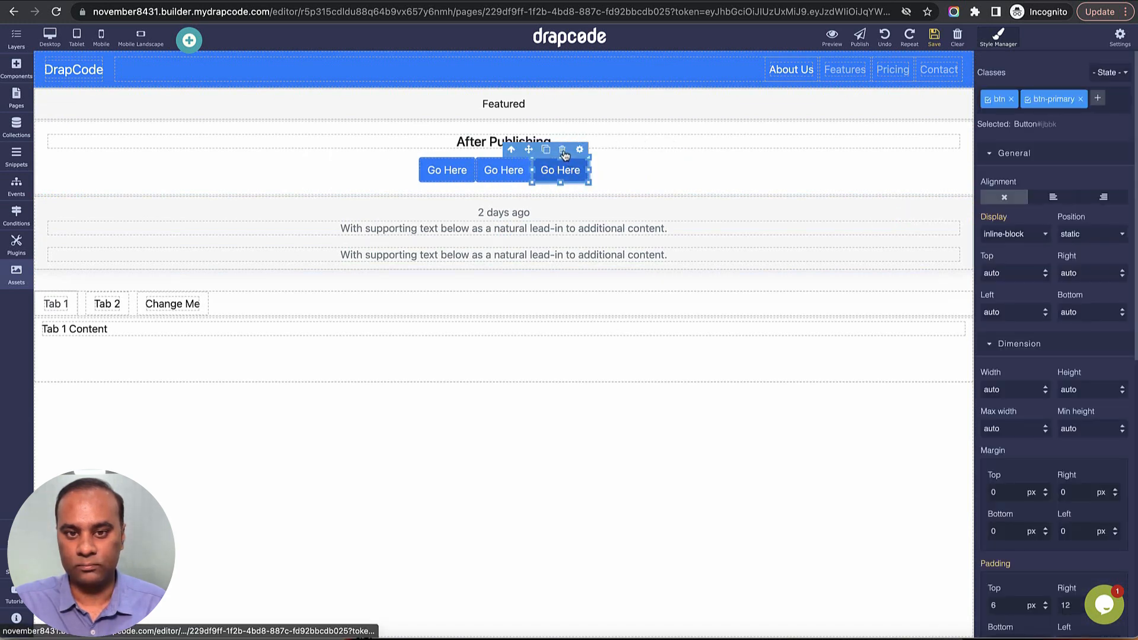
click(584, 150)
click(533, 171)
click(554, 149)
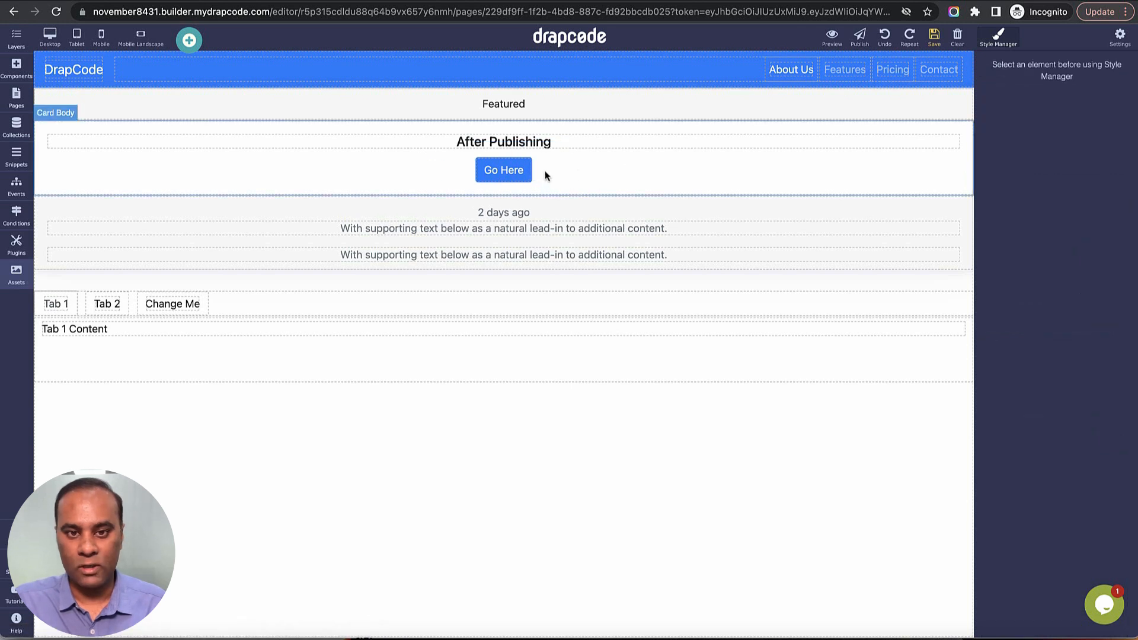
Select the remaining Go Here button and examine its available style properties.
click(511, 176)
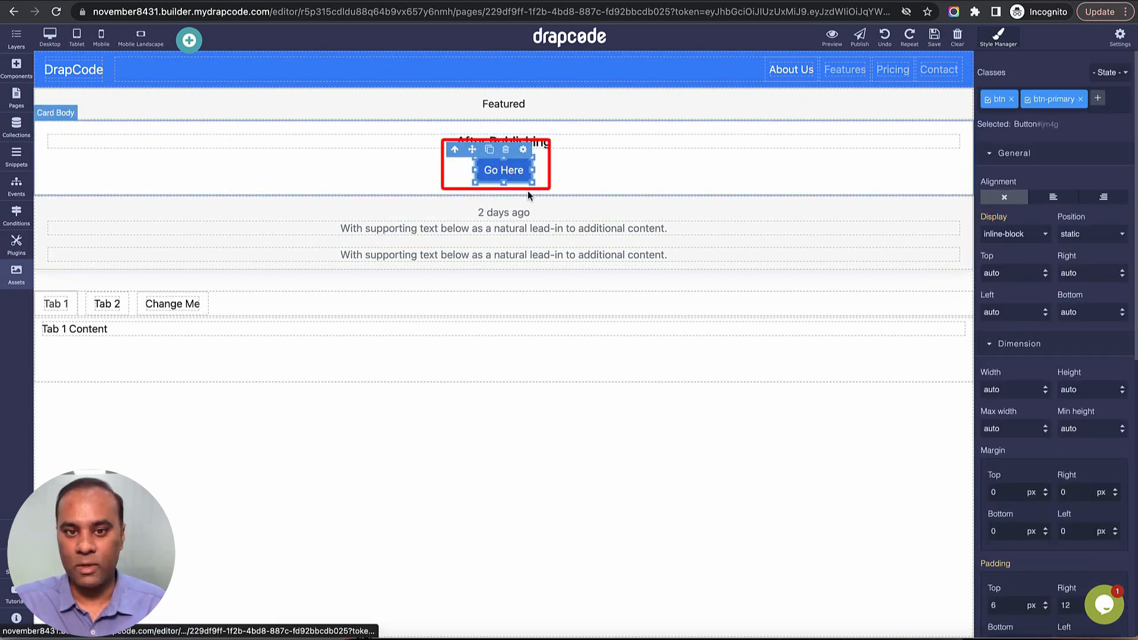
scroll(1071, 281, down, 9)
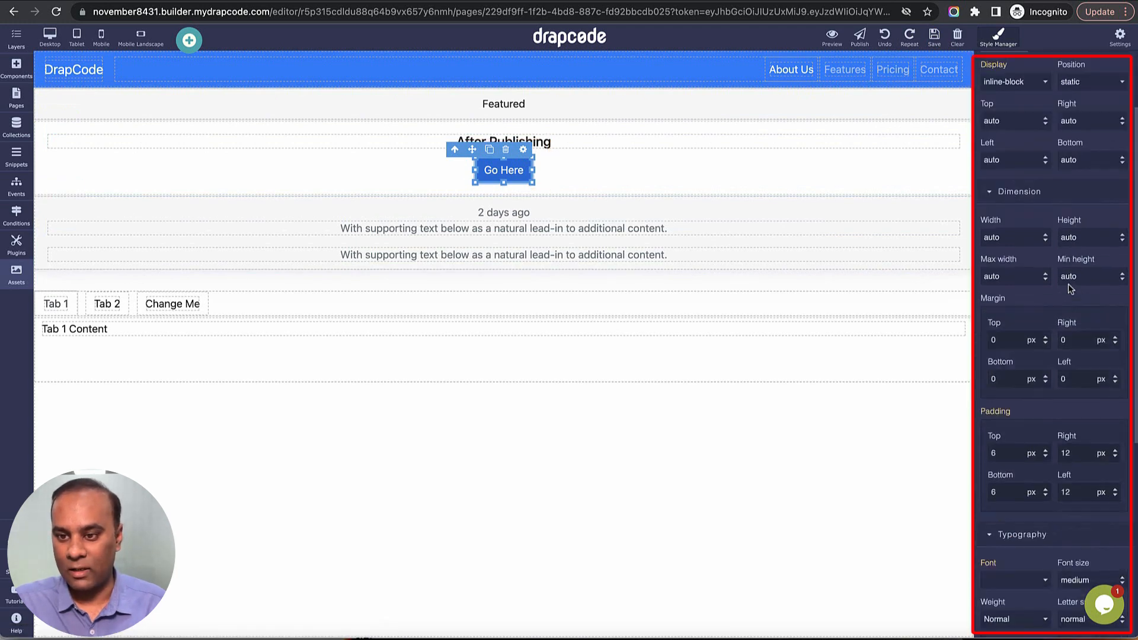
scroll(1069, 284, up, 9)
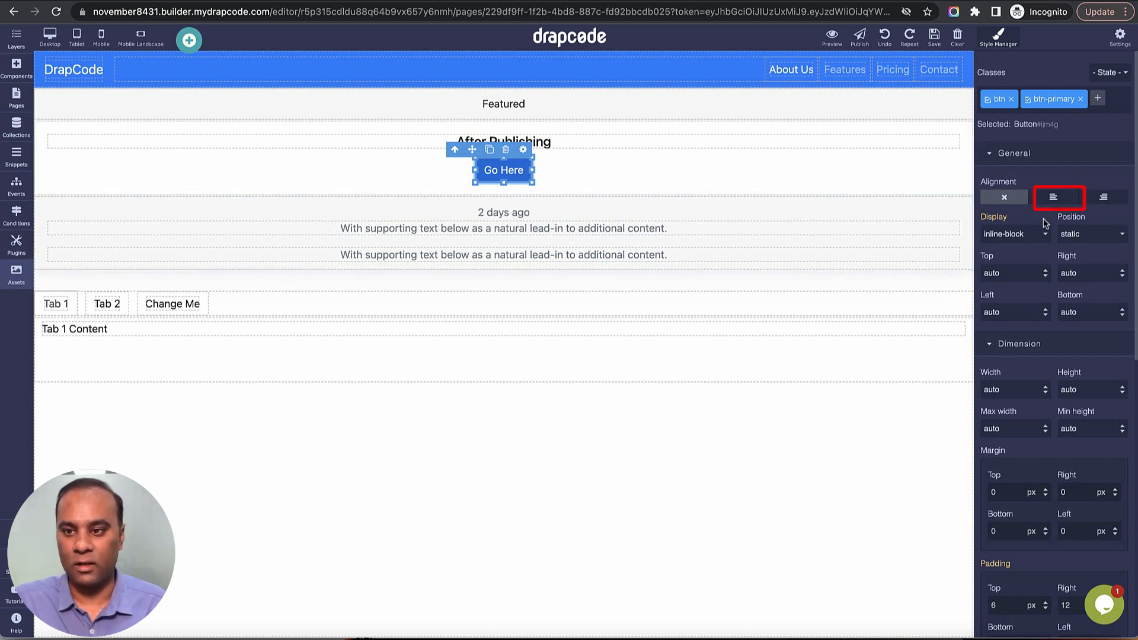
Try left and right alignment on the Go Here button, and reset its alignment to none.
click(1054, 201)
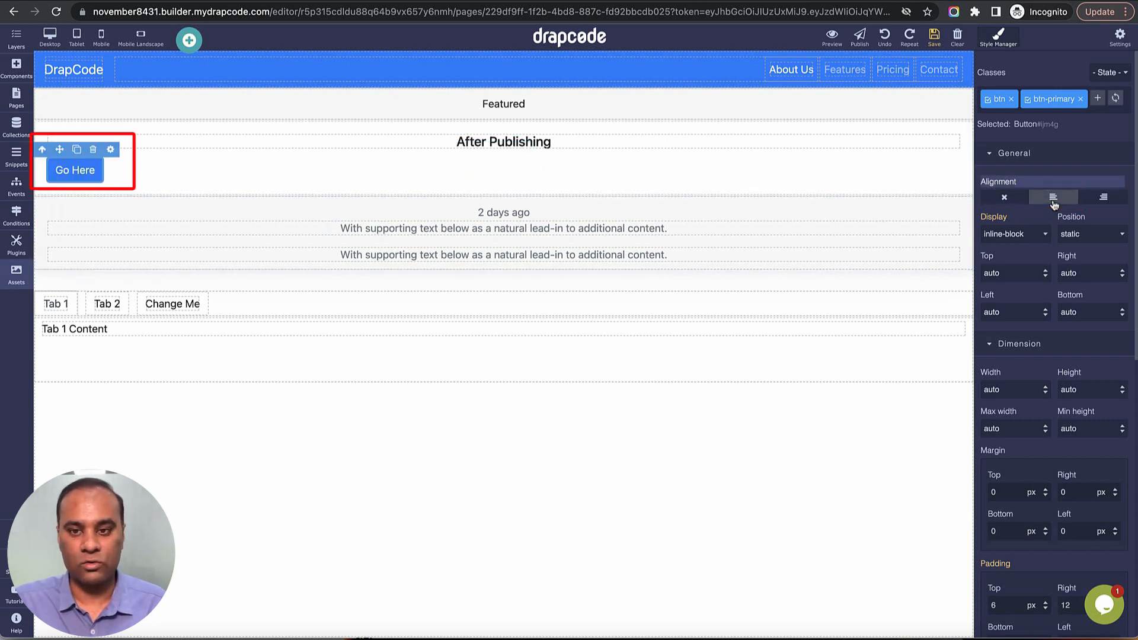
click(1103, 200)
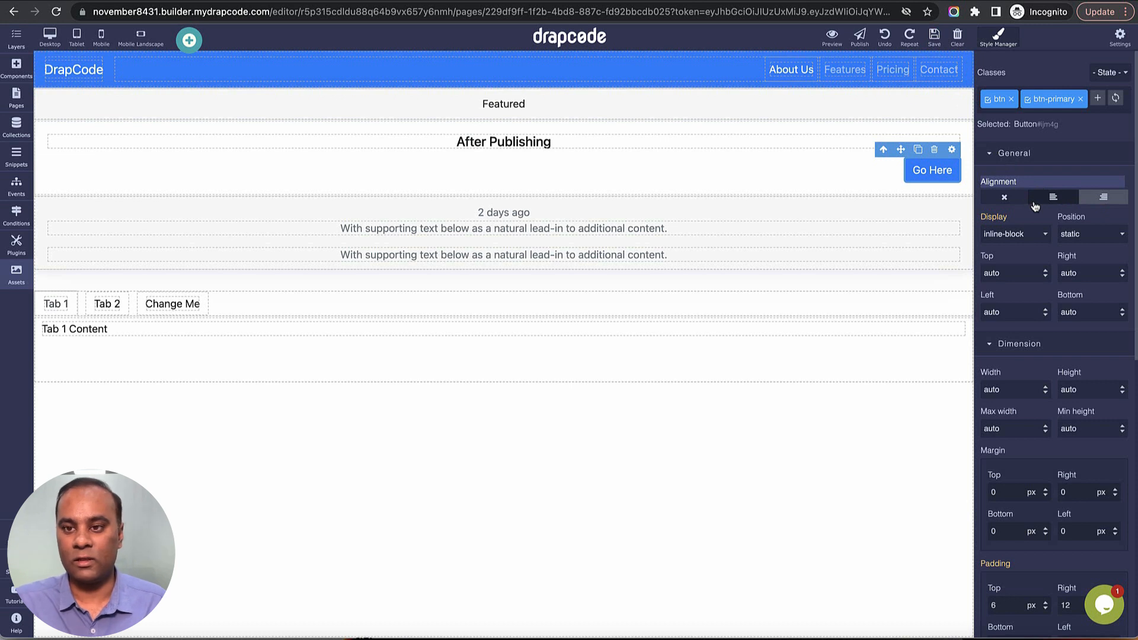
click(1053, 203)
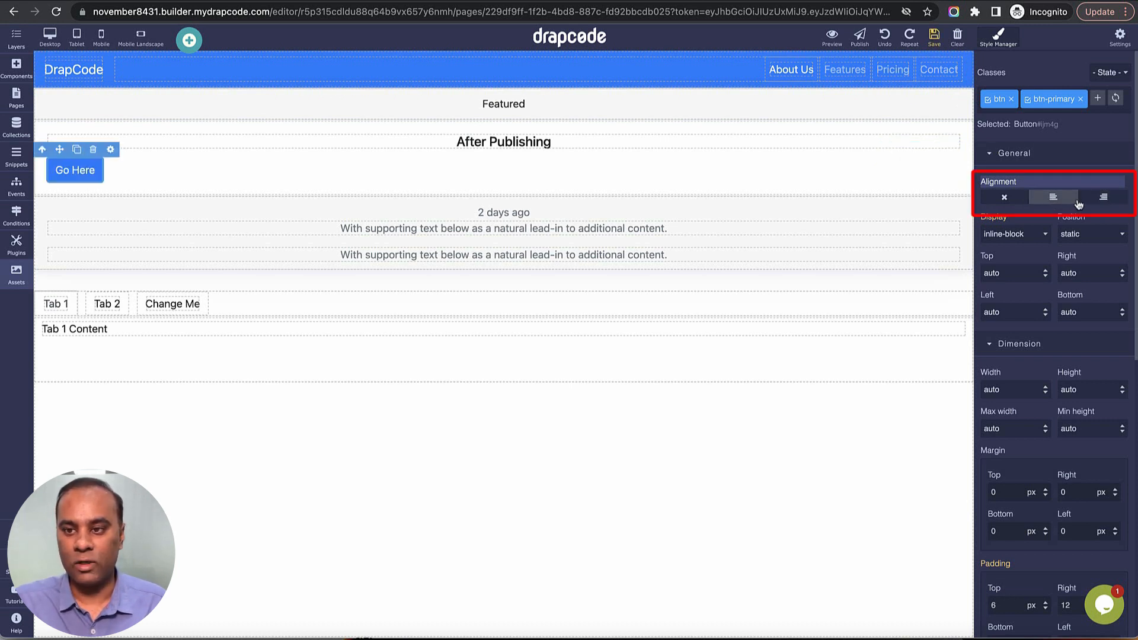
click(1097, 201)
click(1004, 198)
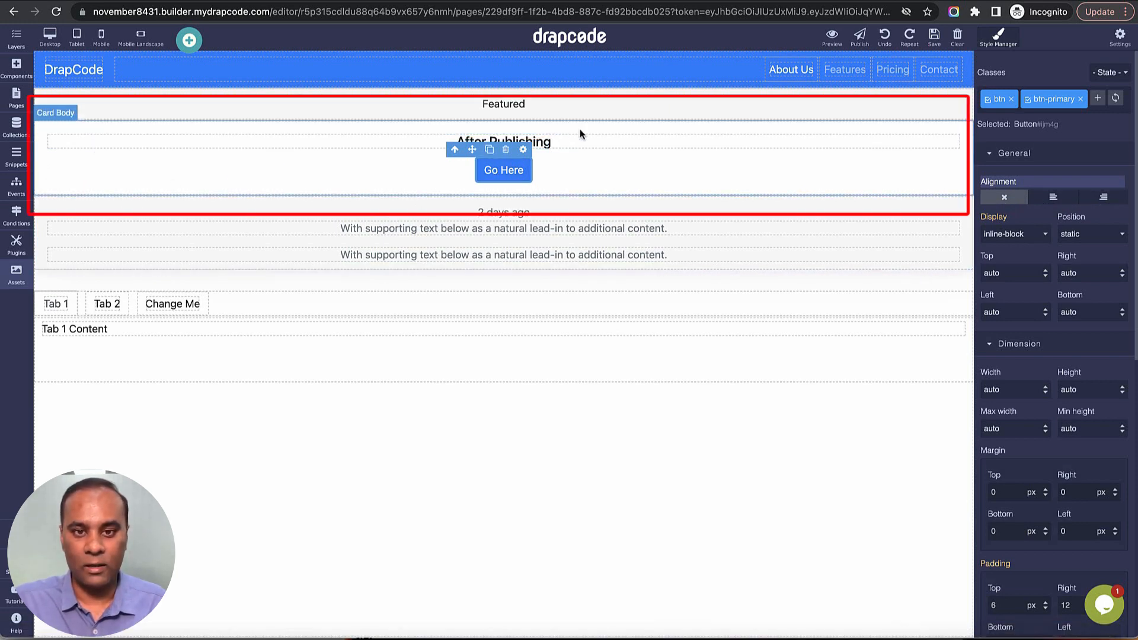
Inspect the card body, reselect the Go Here button, and switch its display to inline-flex and finally to block.
click(615, 144)
click(686, 182)
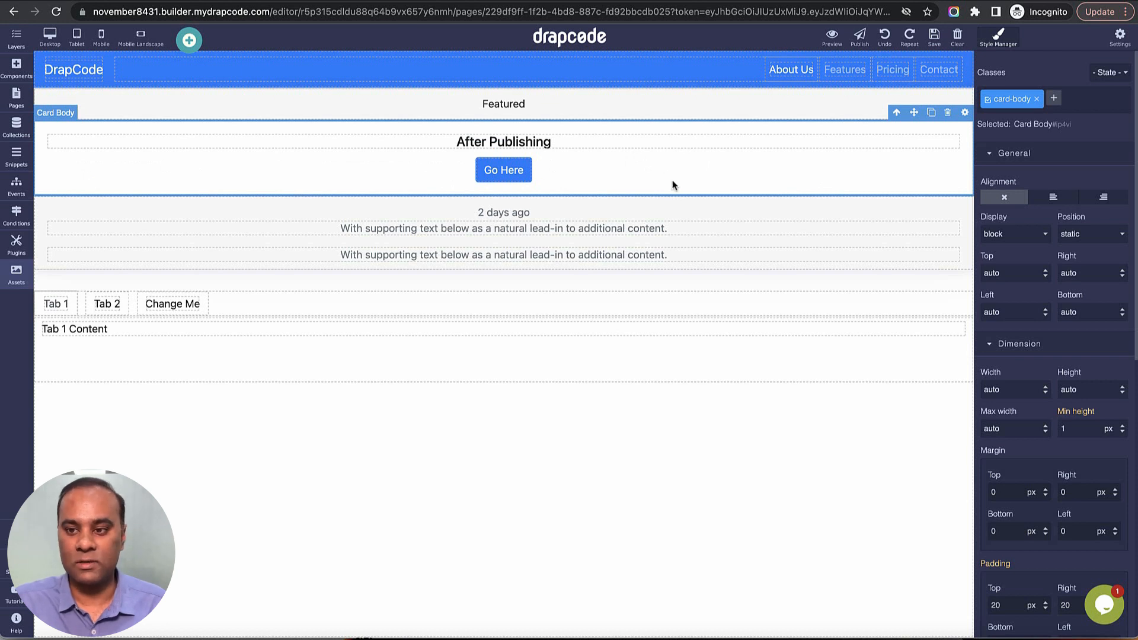
click(503, 170)
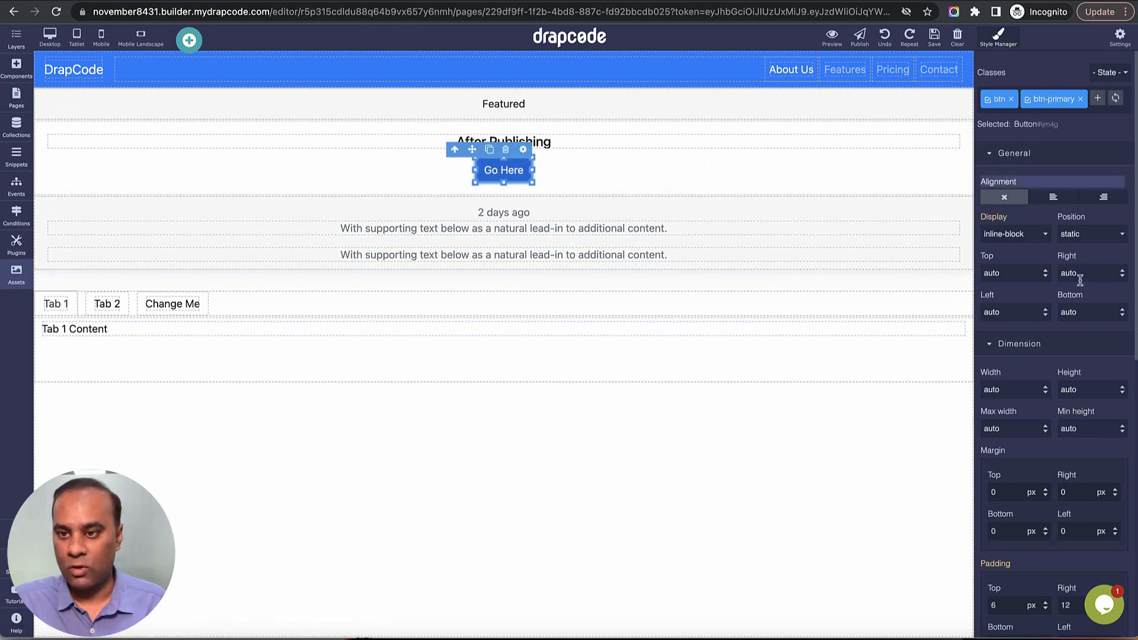
scroll(1079, 278, down, 1)
click(1033, 176)
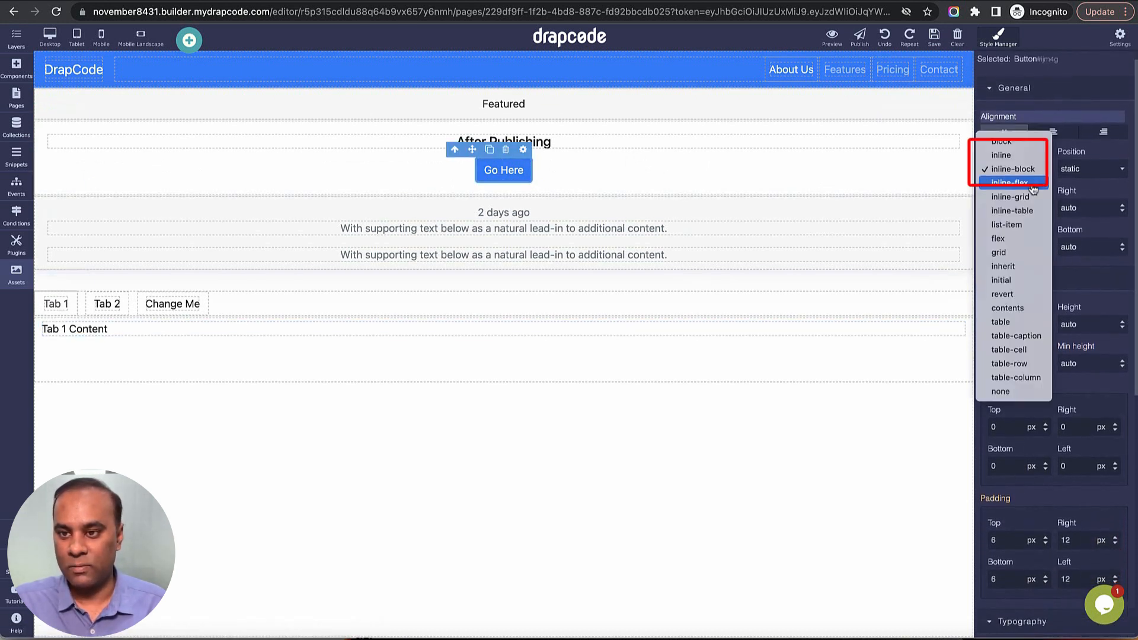
click(1033, 183)
click(1029, 171)
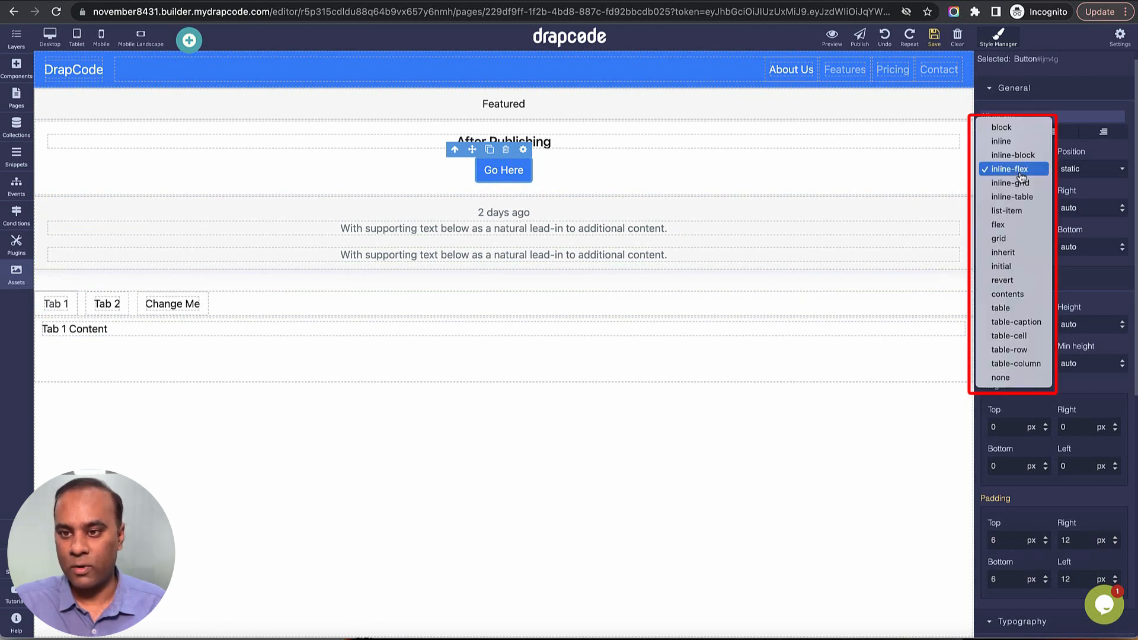
click(1013, 128)
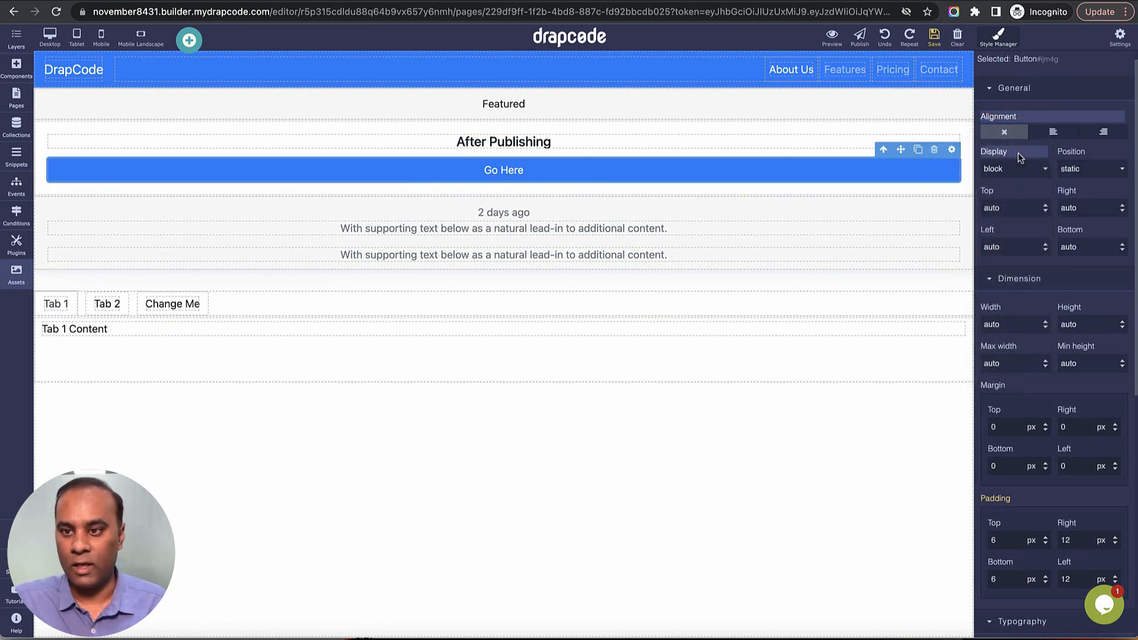
Look through the button's display and position options without choosing any, and save the page.
click(1020, 173)
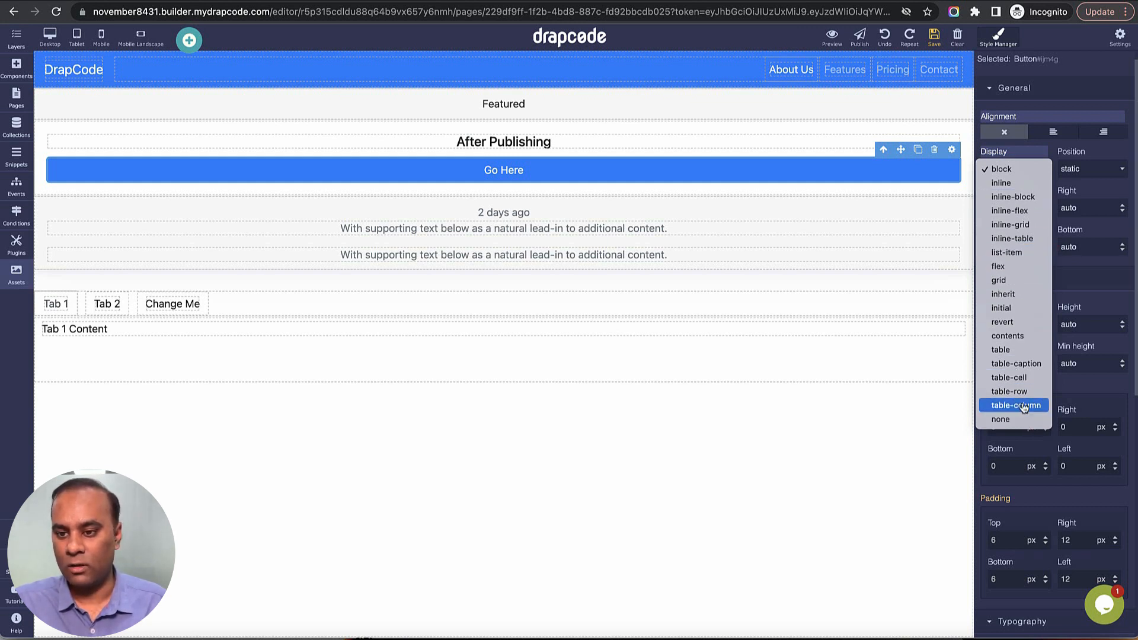
click(1098, 192)
click(1095, 177)
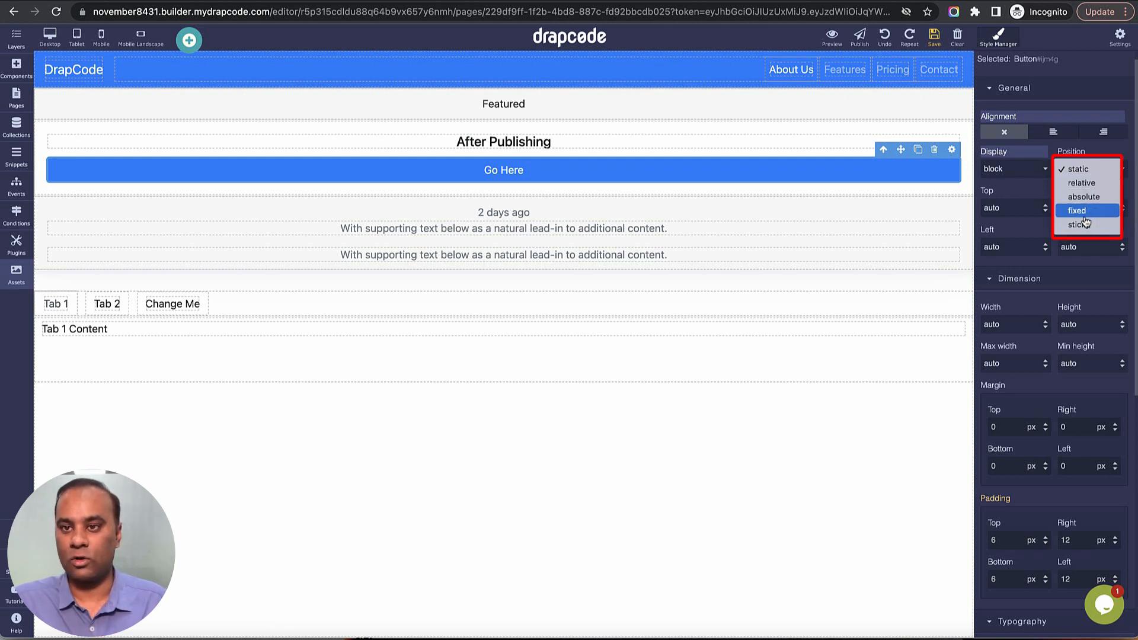
click(1032, 194)
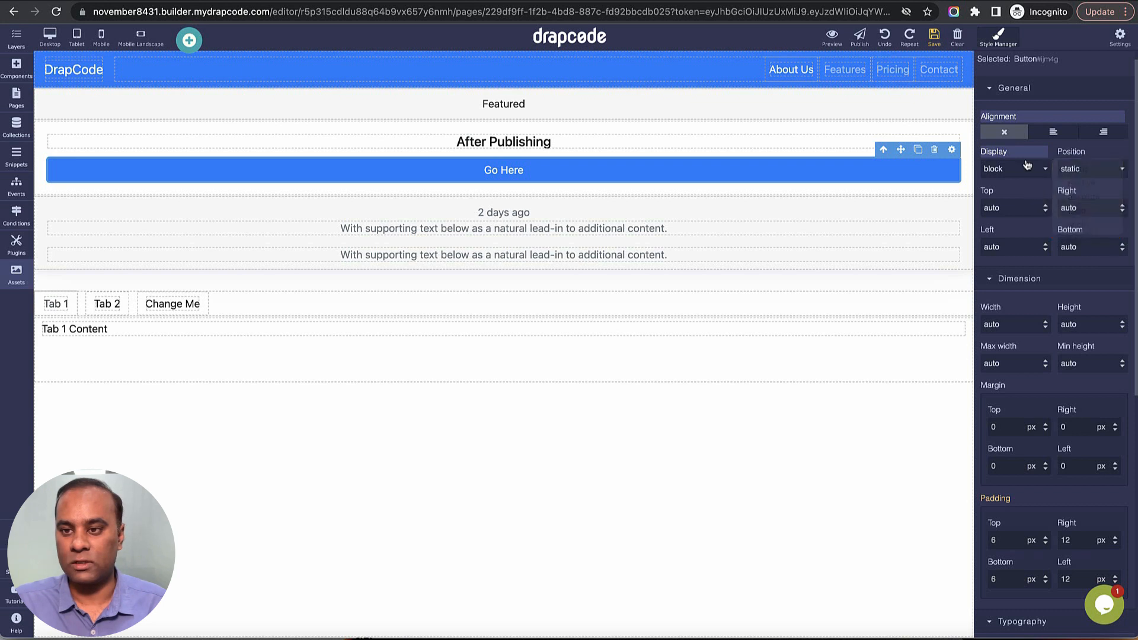
click(934, 37)
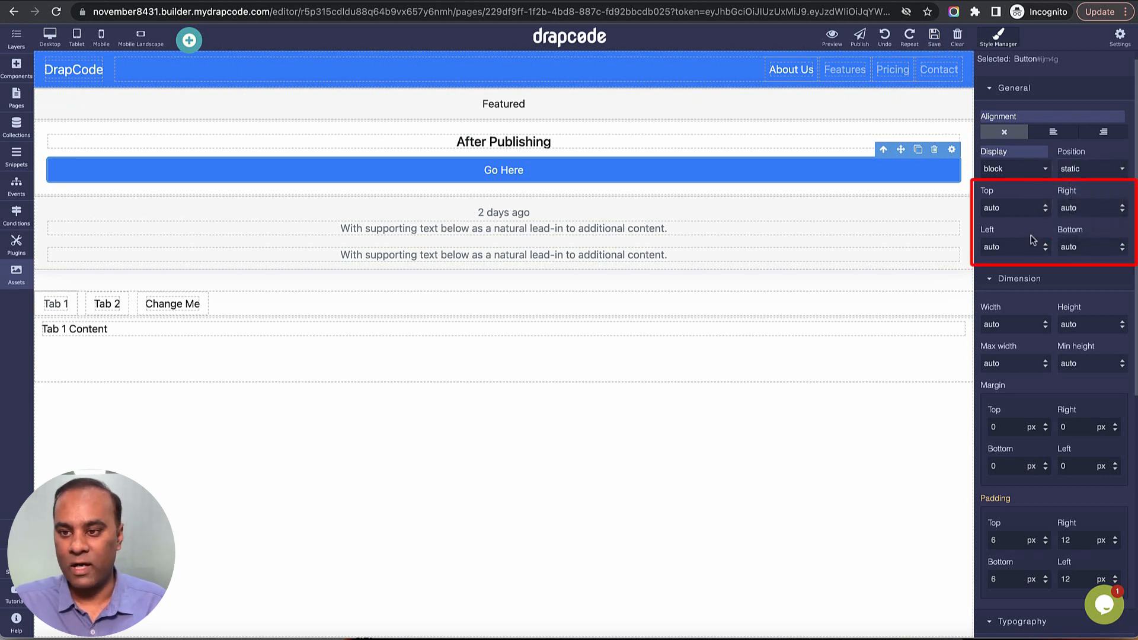
Set the Go Here button's width to 200 px.
double_click(1020, 212)
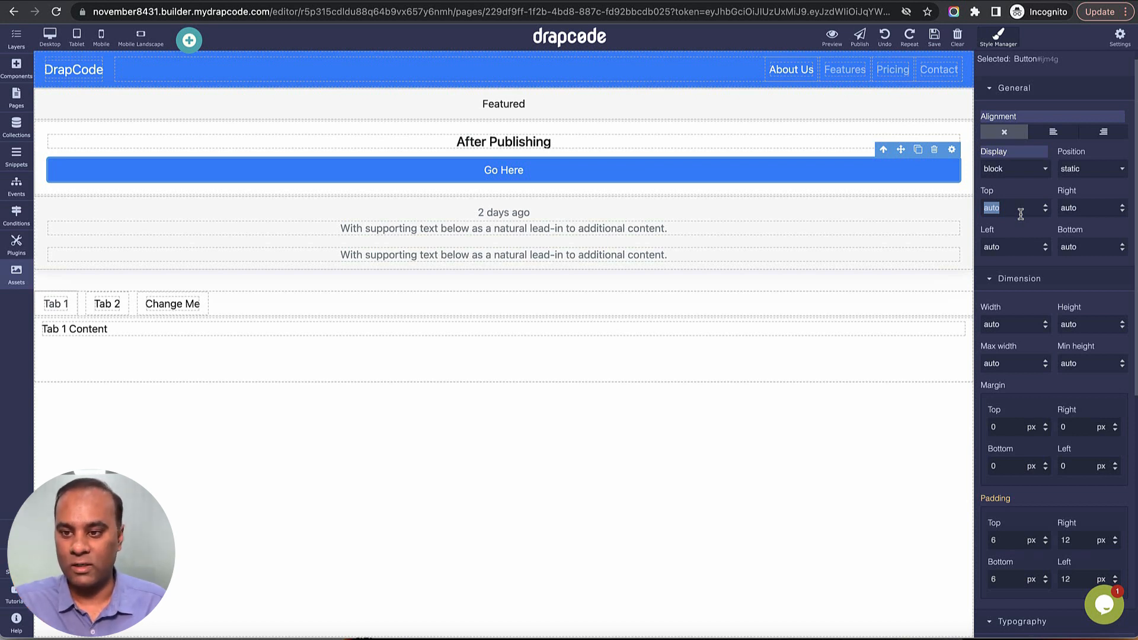
scroll(1030, 323, down, 2)
click(1015, 269)
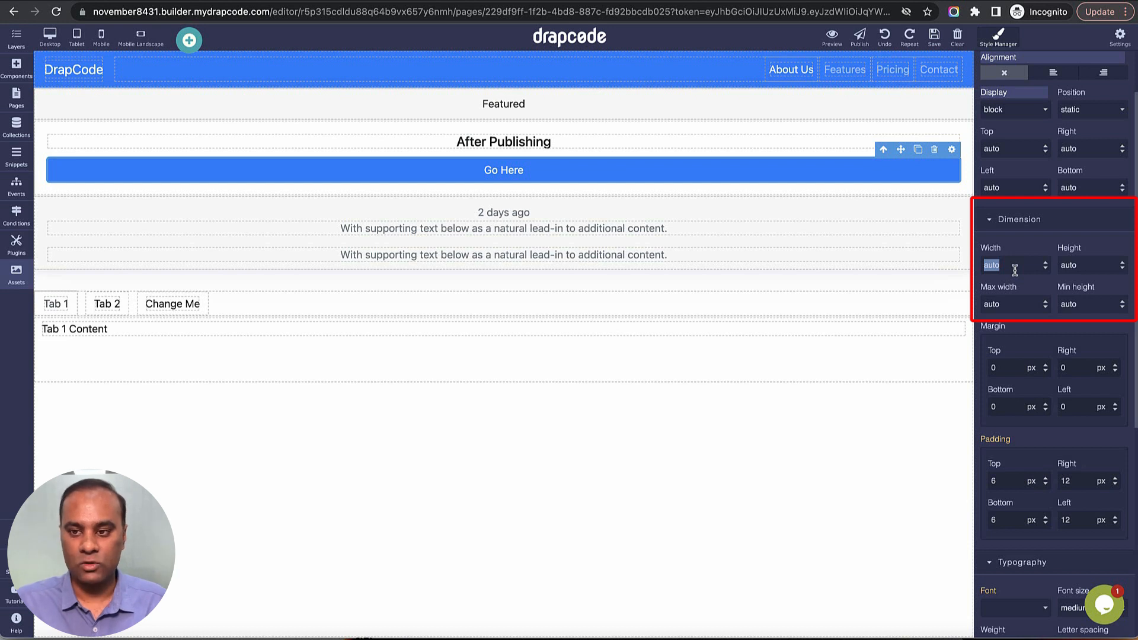
text(200)
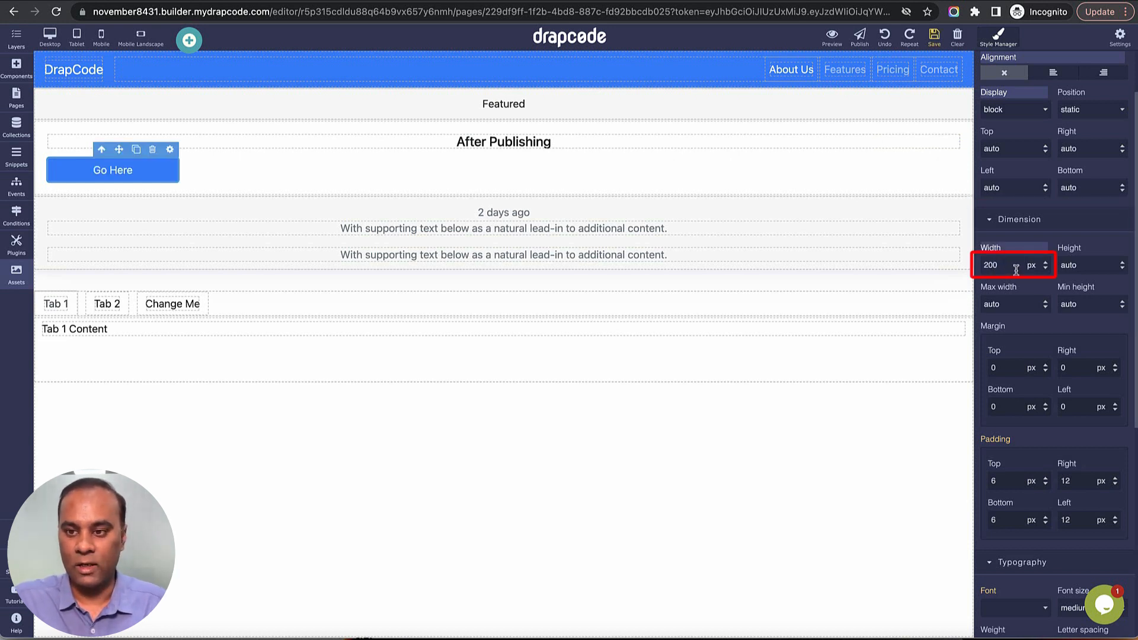
Set the Go Here button's width to 20% and check the other available width units.
click(1036, 265)
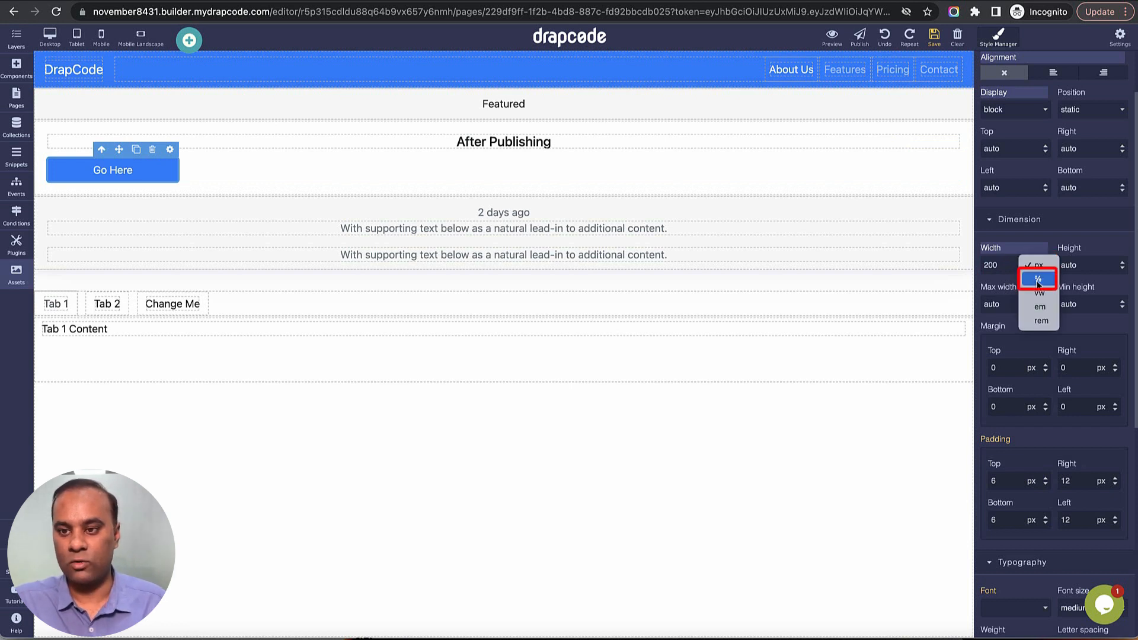
click(1000, 265)
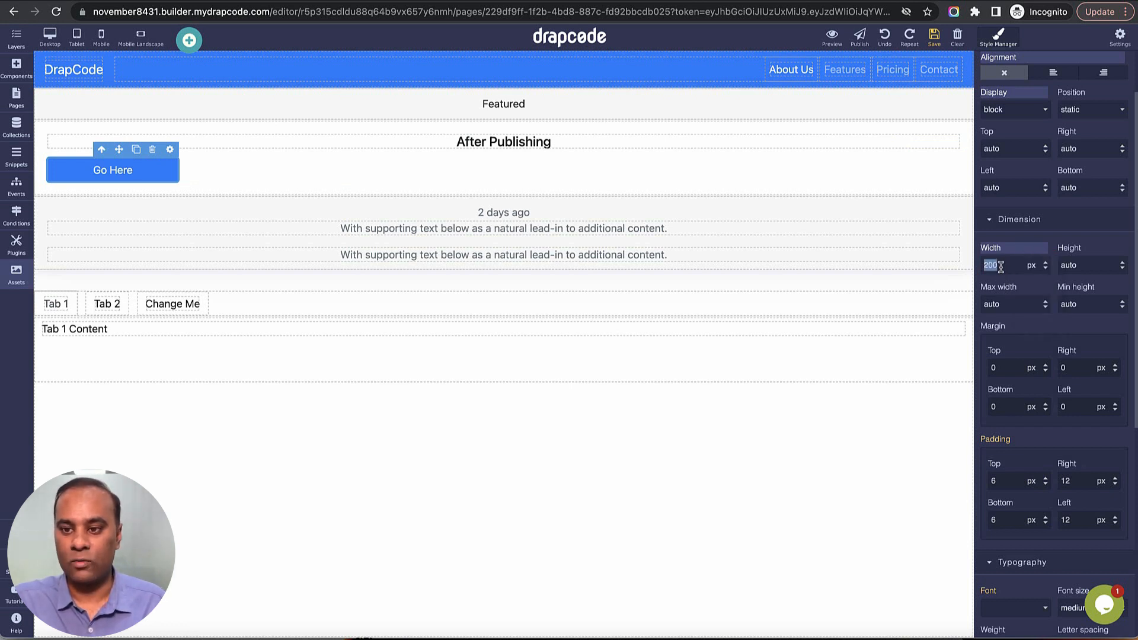
double_click(1002, 266)
text(200)
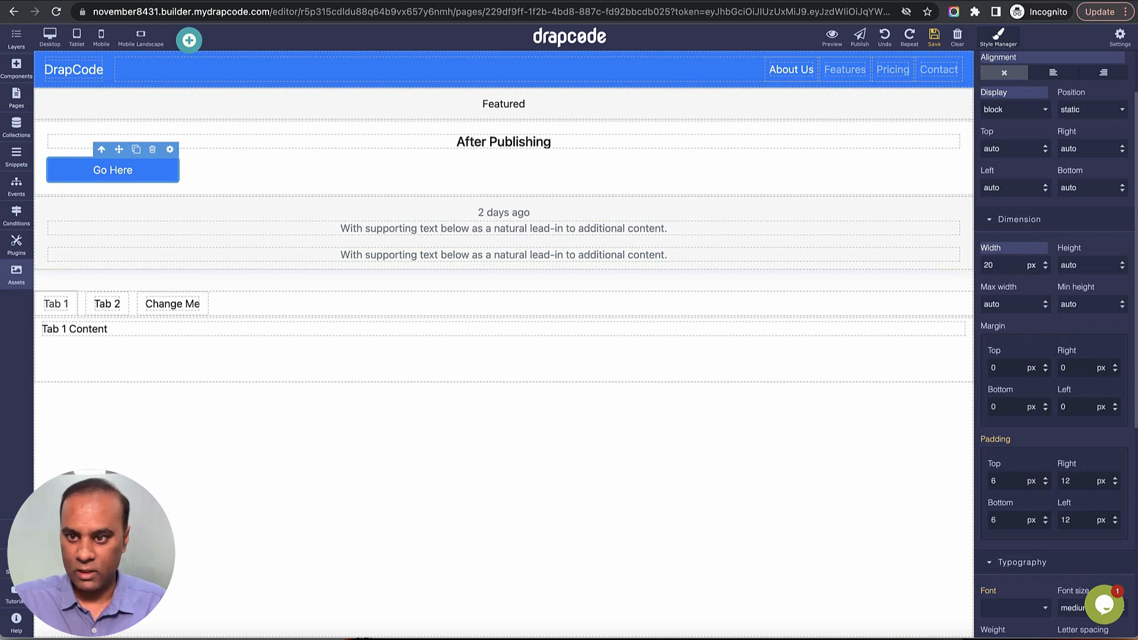
click(1031, 265)
click(1035, 284)
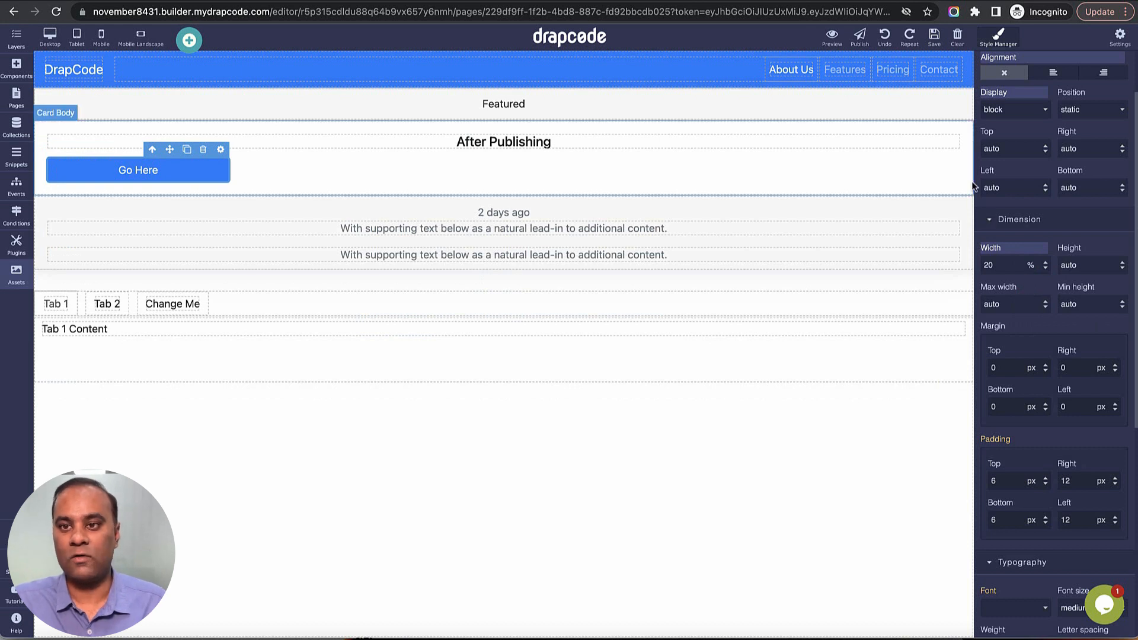
click(1033, 265)
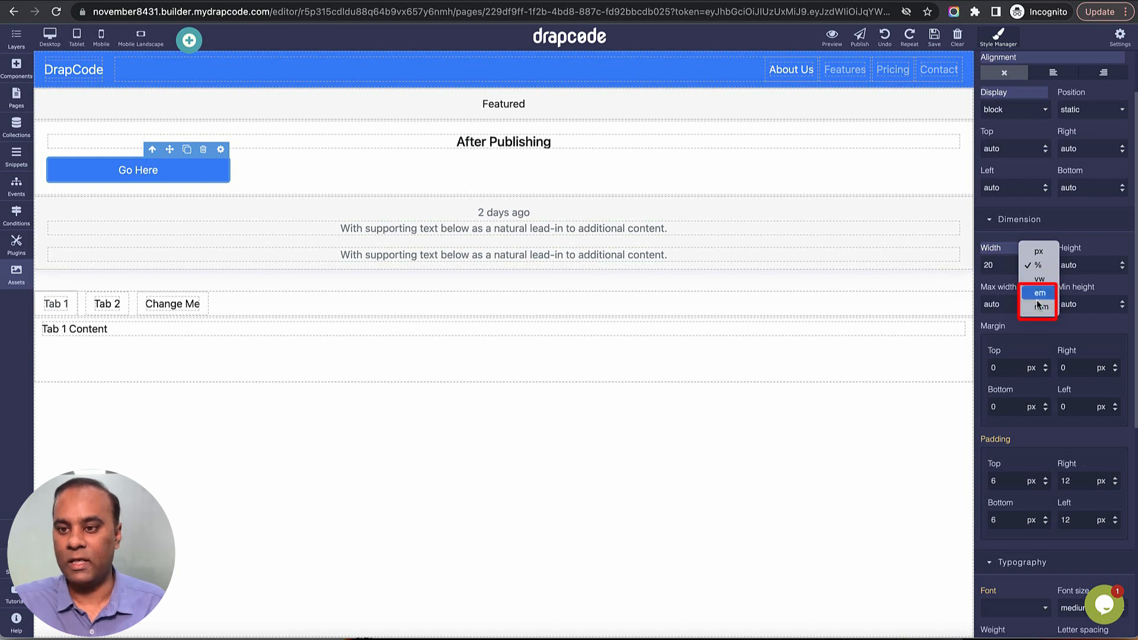
click(1002, 269)
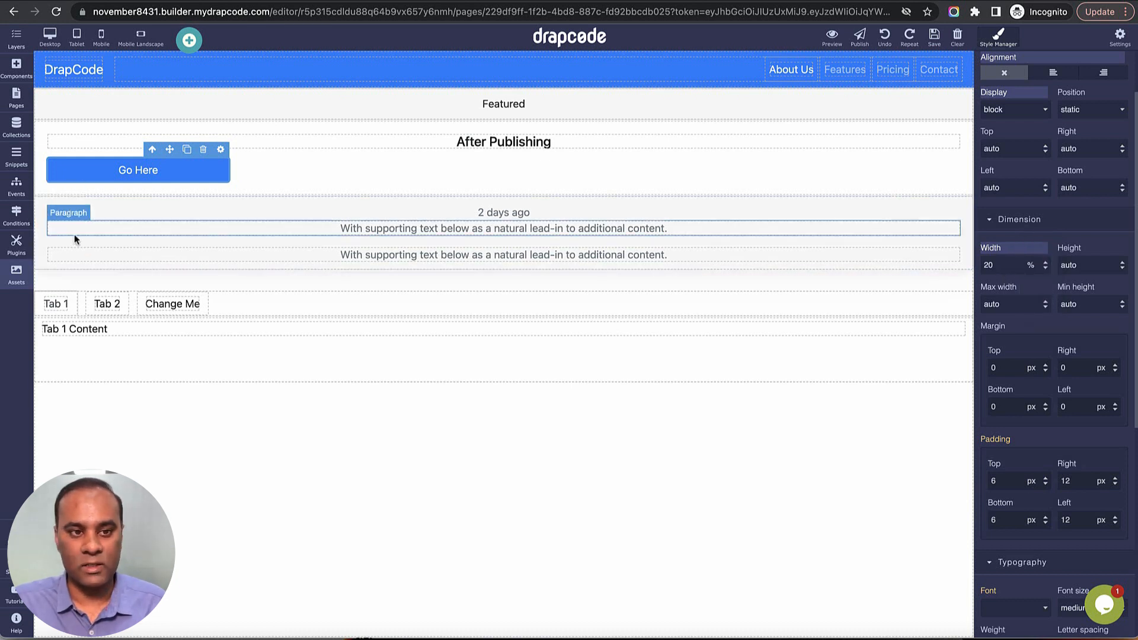
Set the Go Here button's height to 100 px.
double_click(1096, 268)
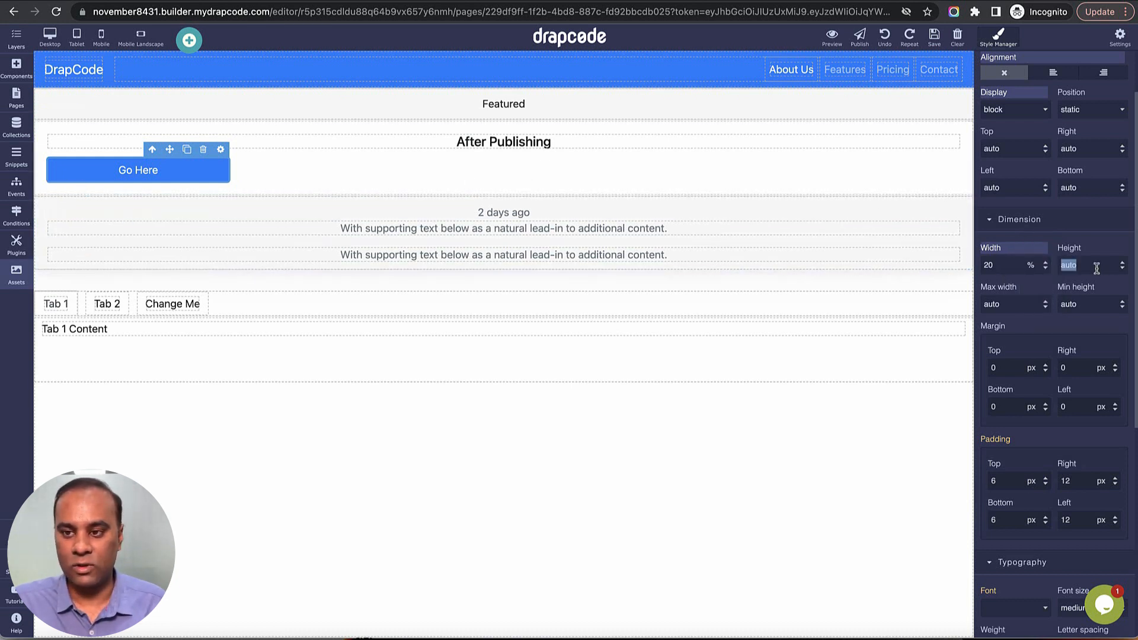
text(100)
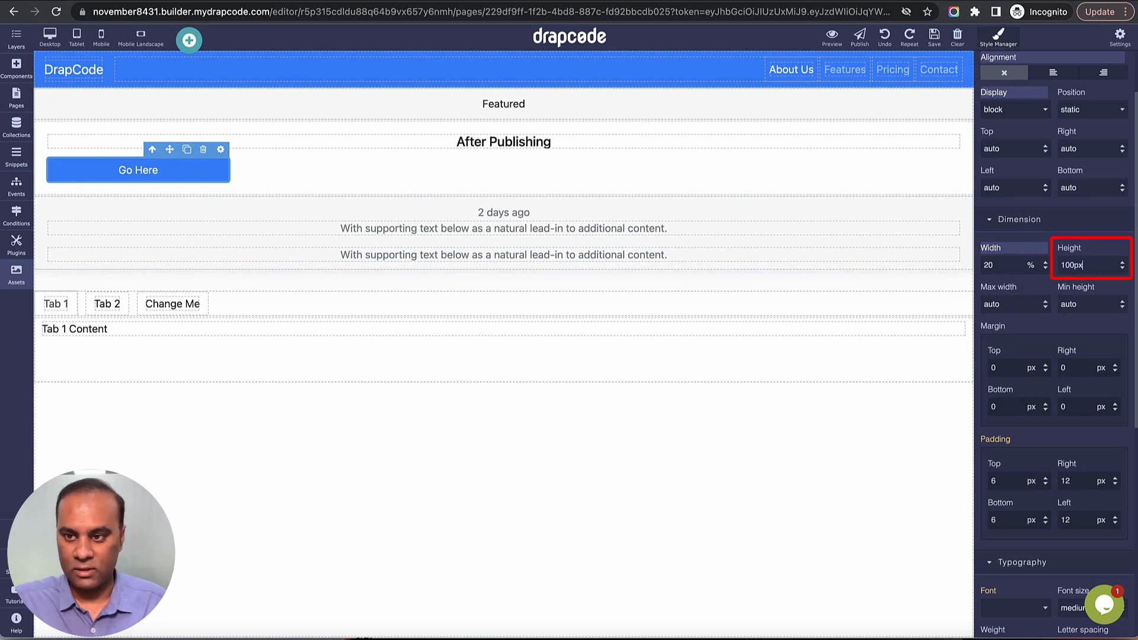
key(Return)
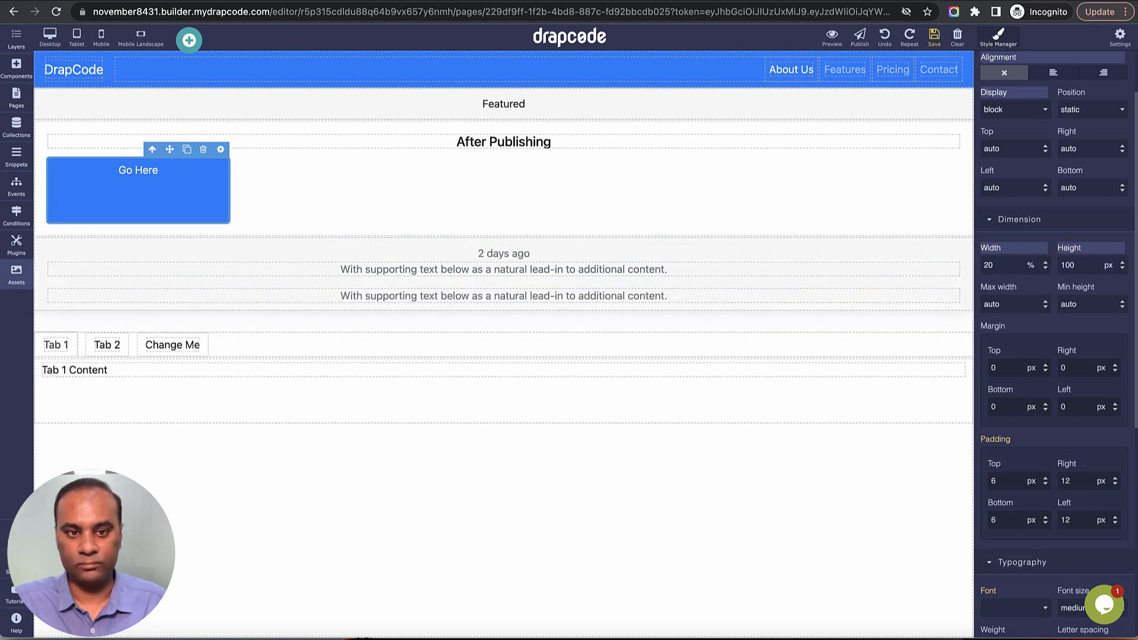
Change the Go Here button's height to 20% and finally to 45%.
double_click(1085, 268)
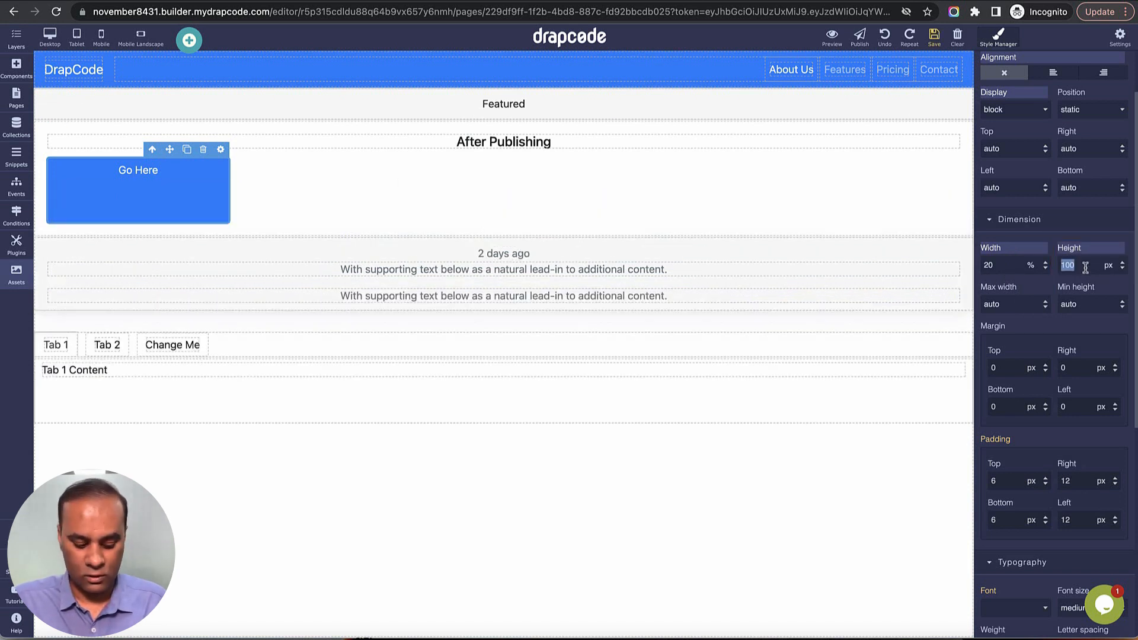
text(20)
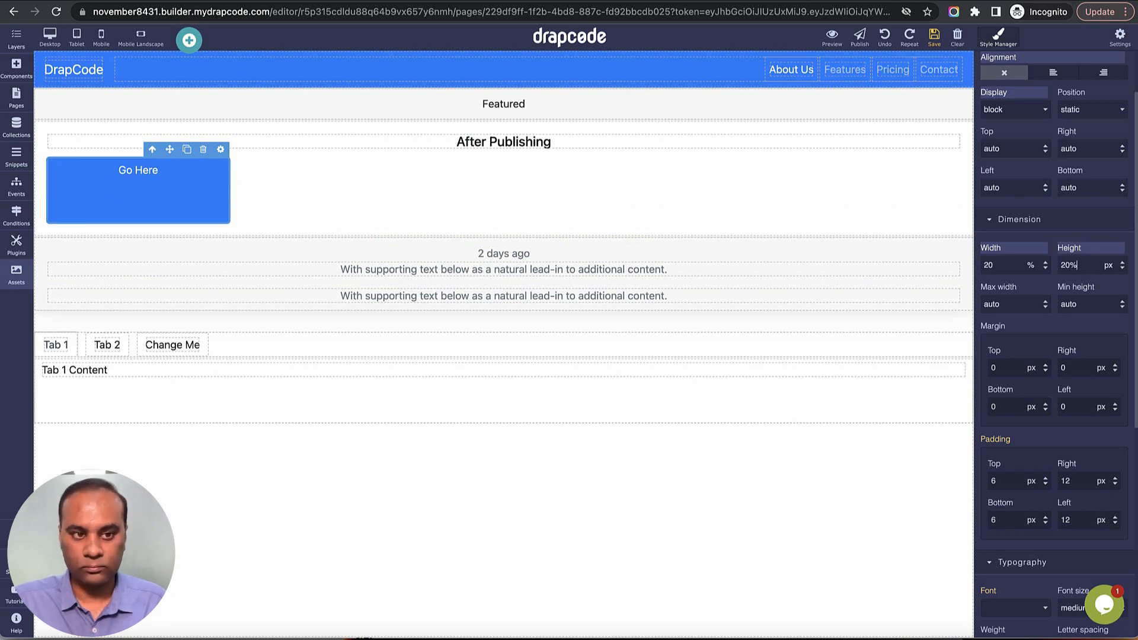
text(%)
key(Return)
double_click(1086, 268)
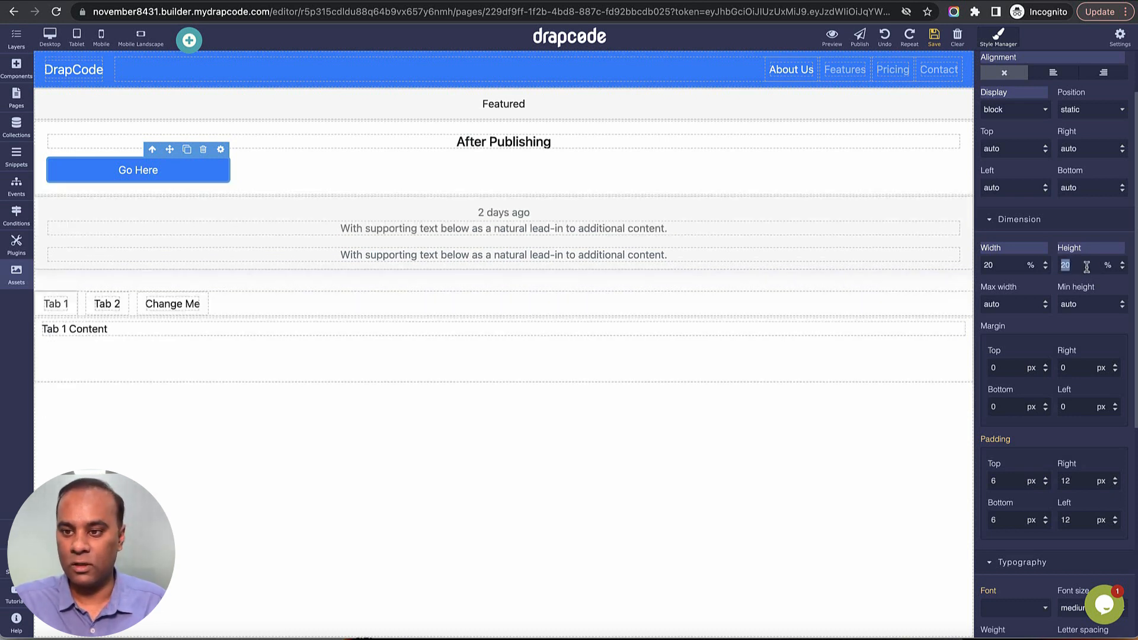
text(45)
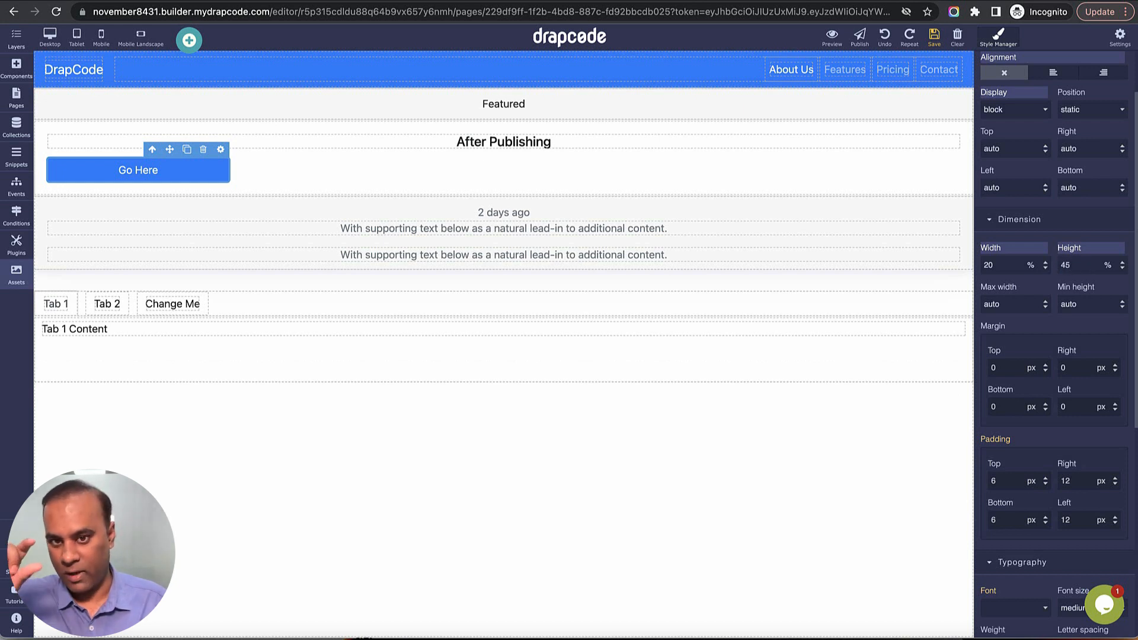
Move the Go Here button out of the card into the empty page area below the tab content.
double_click(1091, 265)
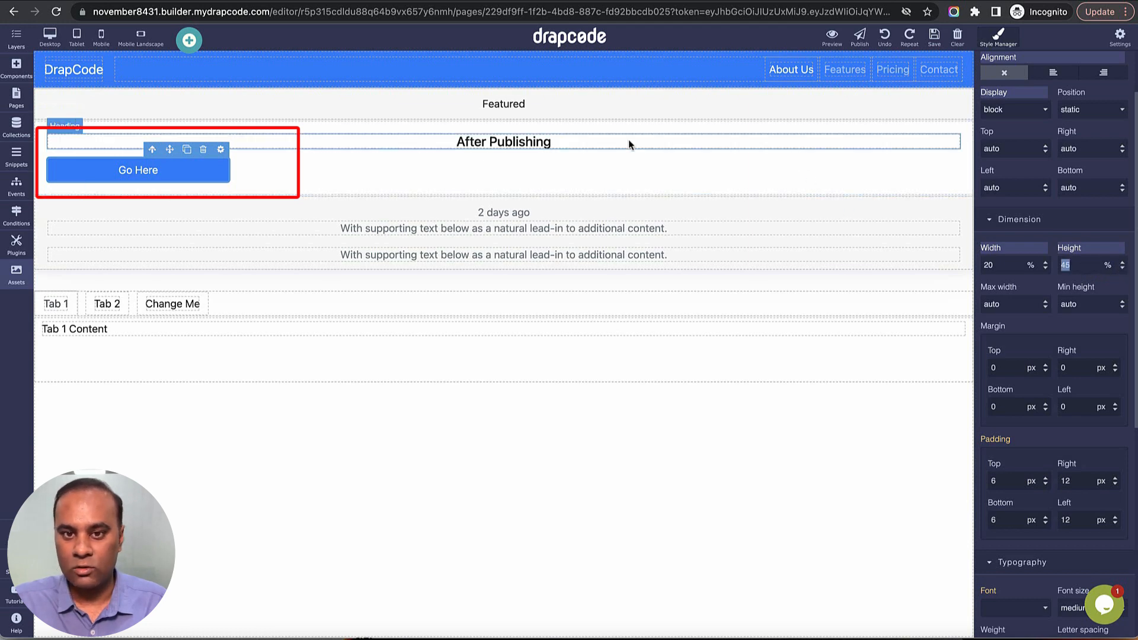
drag(184, 172, 397, 445)
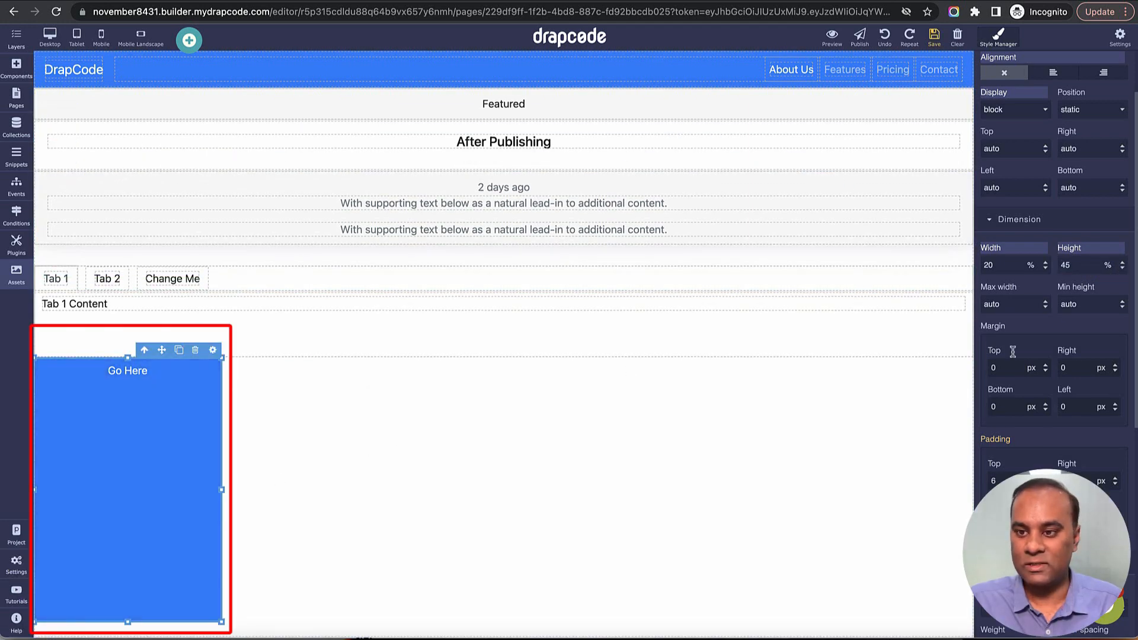
Set the Go Here button's maximum width to 300 px.
double_click(1011, 313)
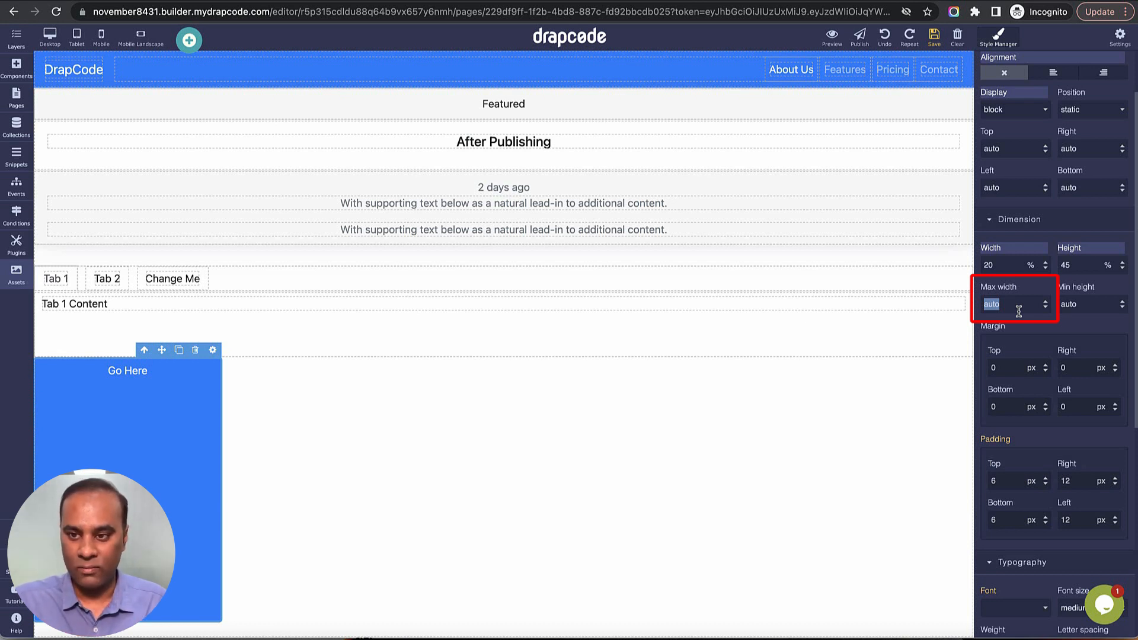
text(300p)
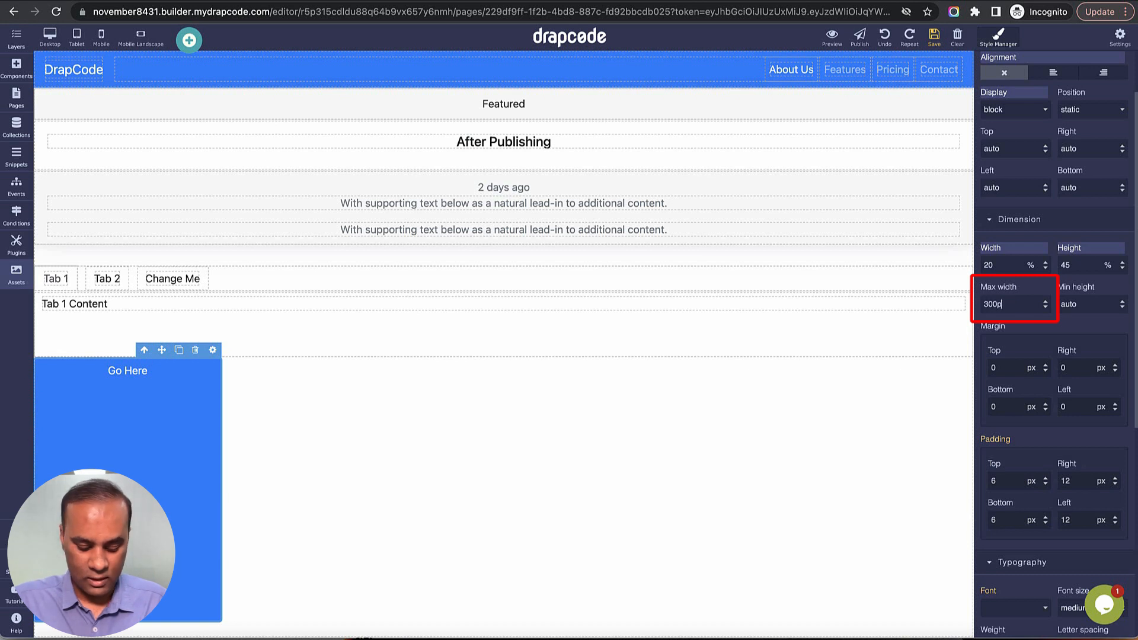
text(x)
key(Return)
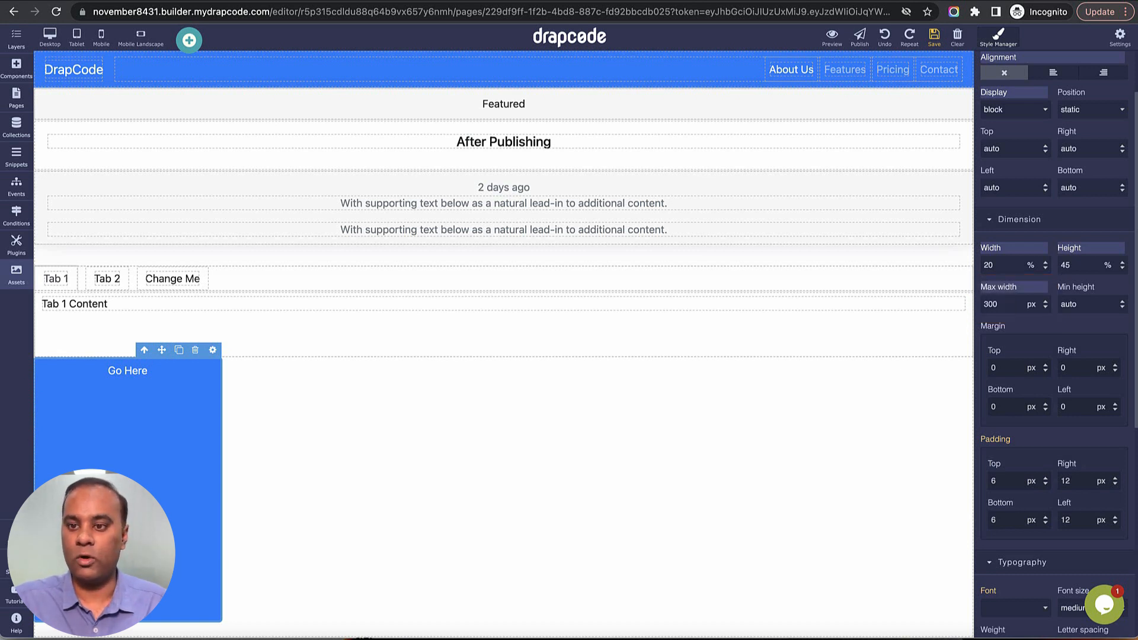
Raise the Go Here button's width to 200% to test it against the maximum width.
double_click(1006, 268)
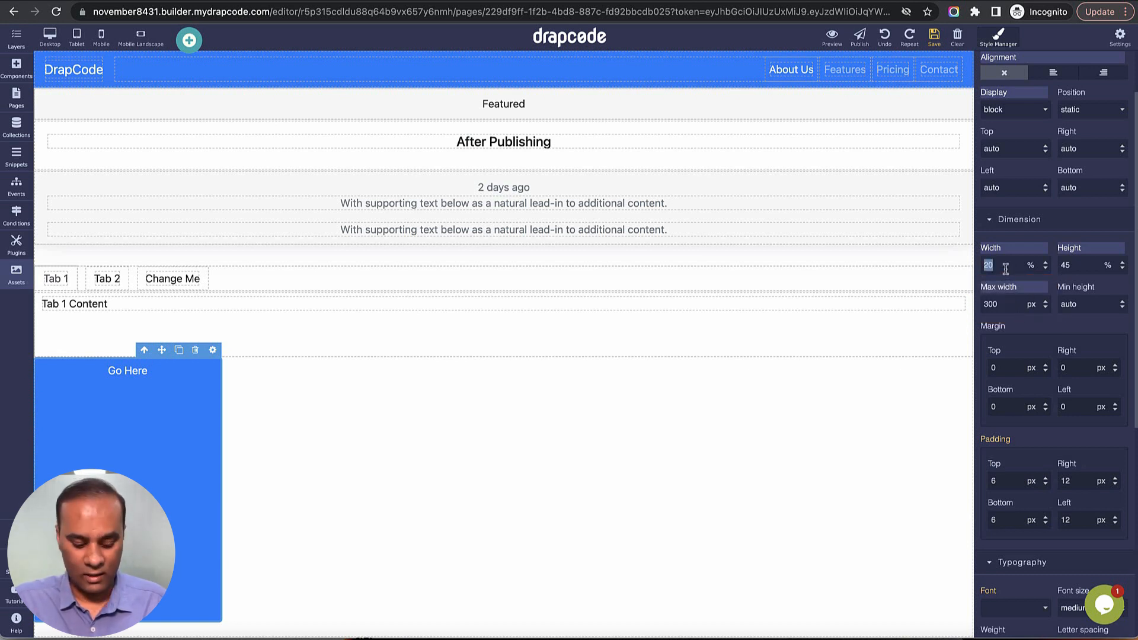
text(200)
key(Return)
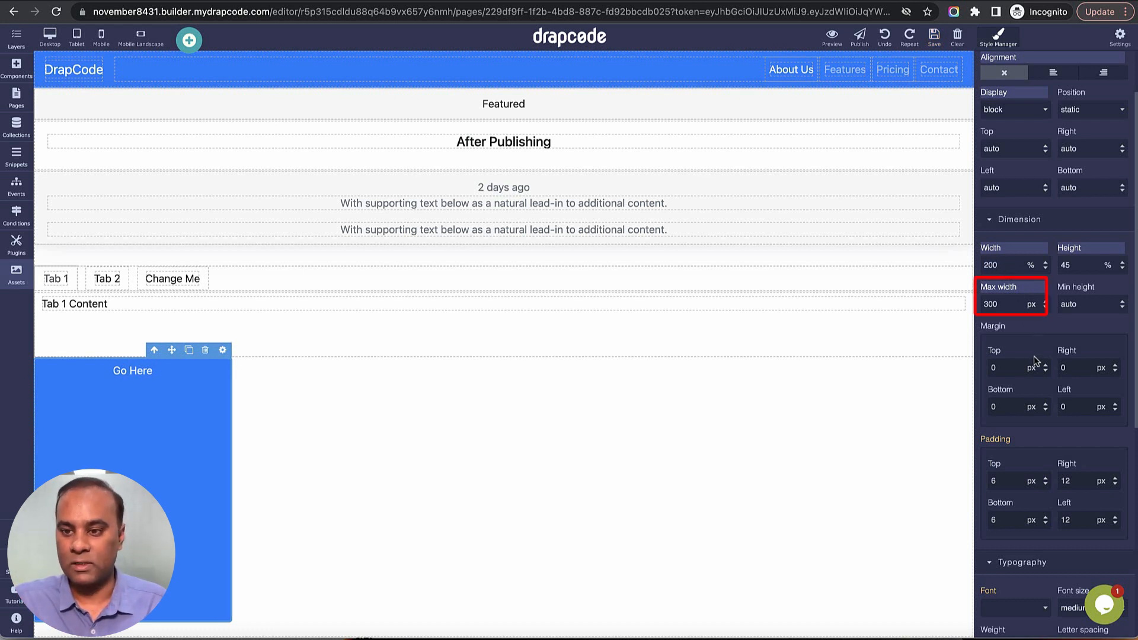
Check the units available for the maximum width and open the minimum height value for editing.
click(1032, 304)
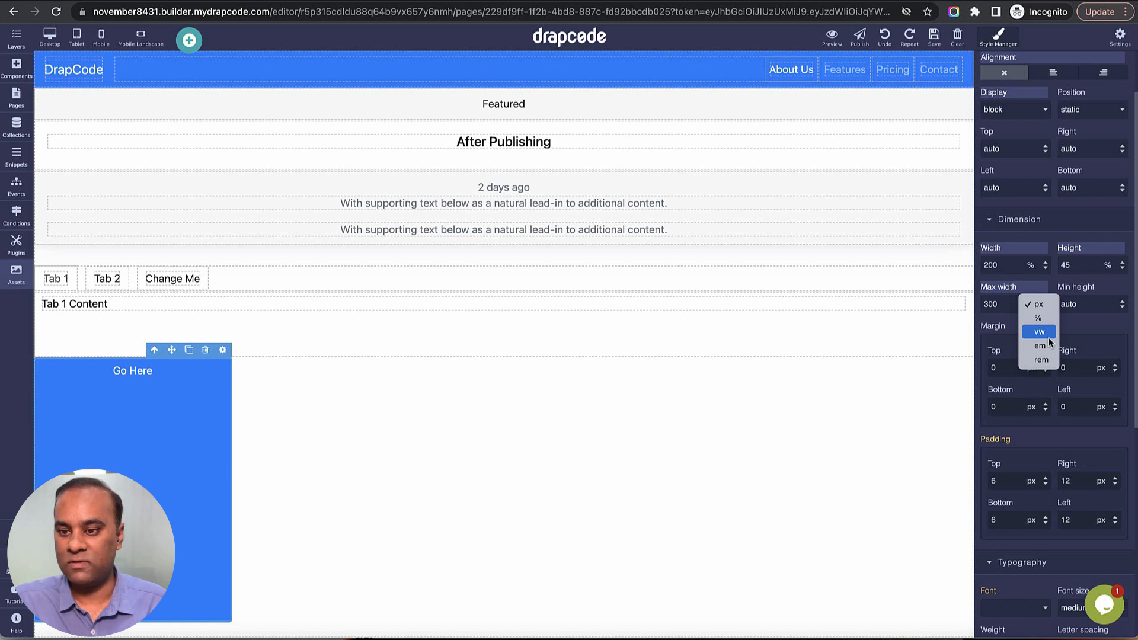
click(1087, 340)
double_click(1094, 308)
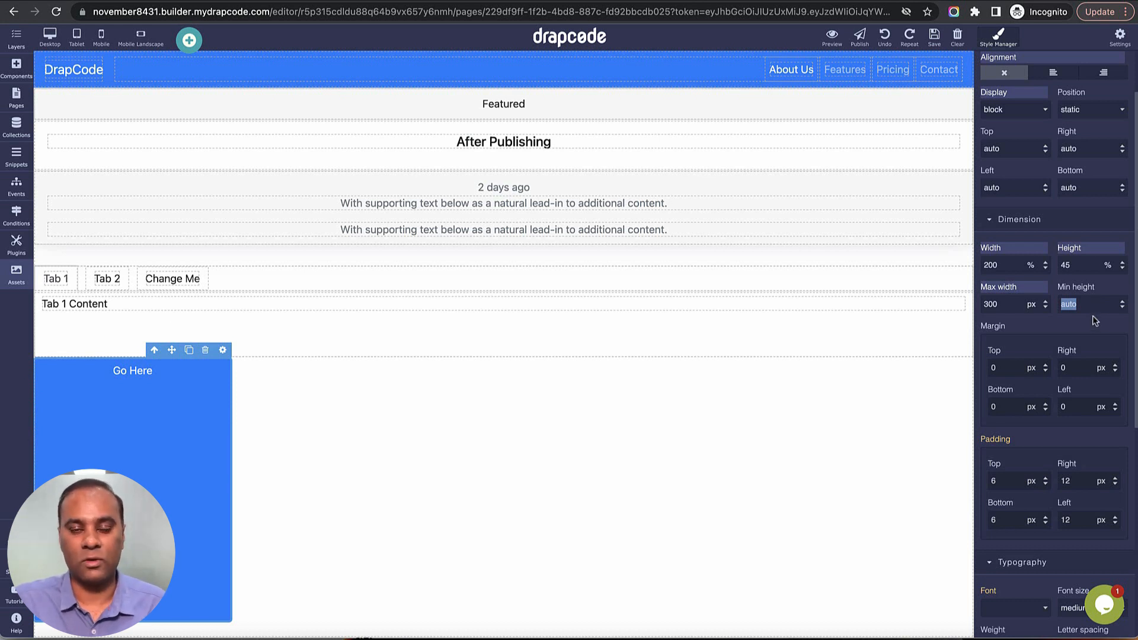
Set the Go Here button's width back to 20%.
scroll(1038, 332, down, 1)
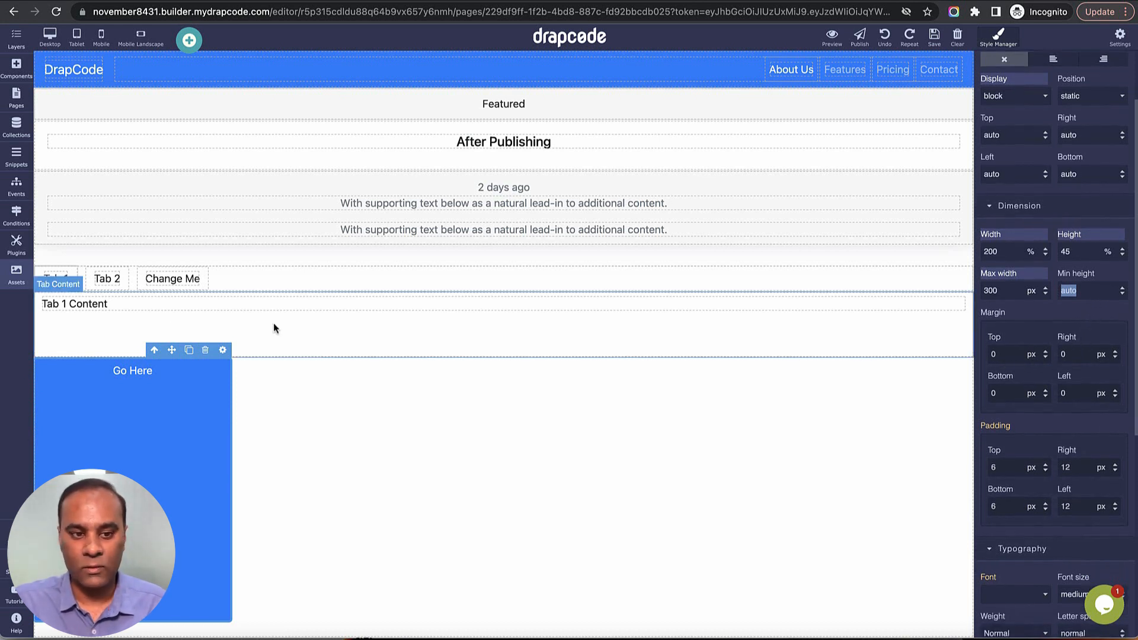
double_click(1008, 256)
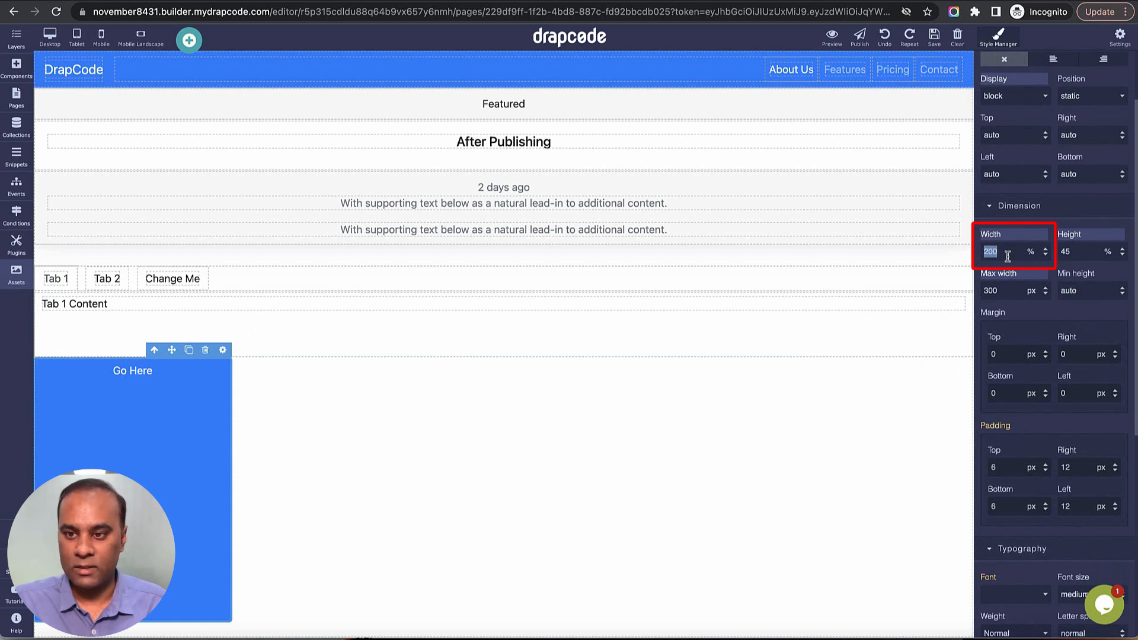
text(20)
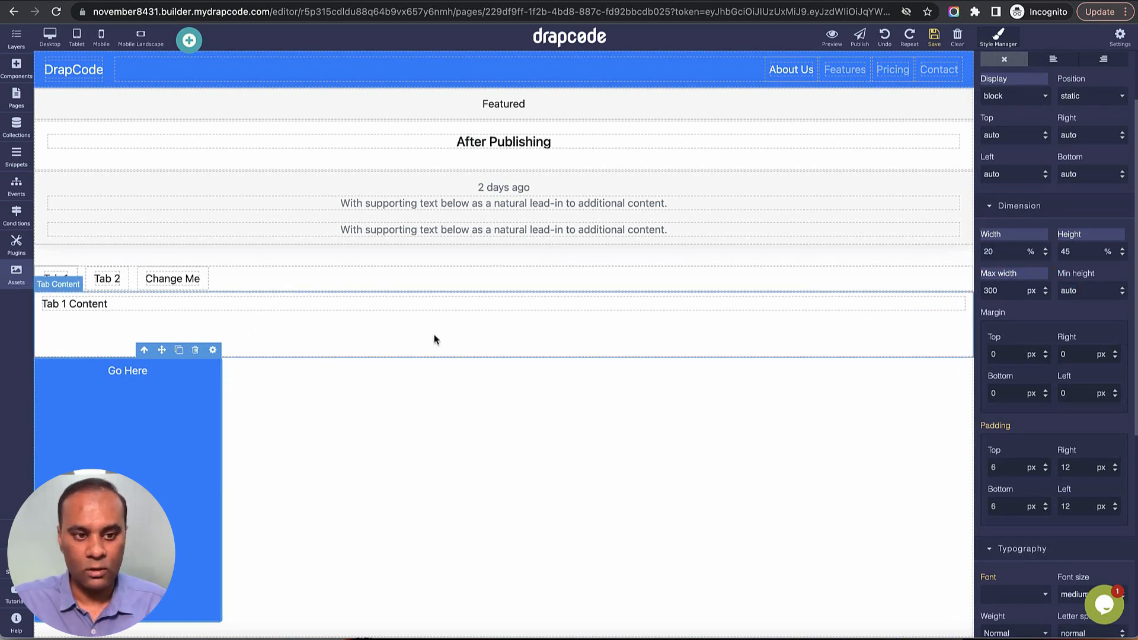
Delete the Go Here button and add a Link component to the card under the After Publishing heading.
click(195, 350)
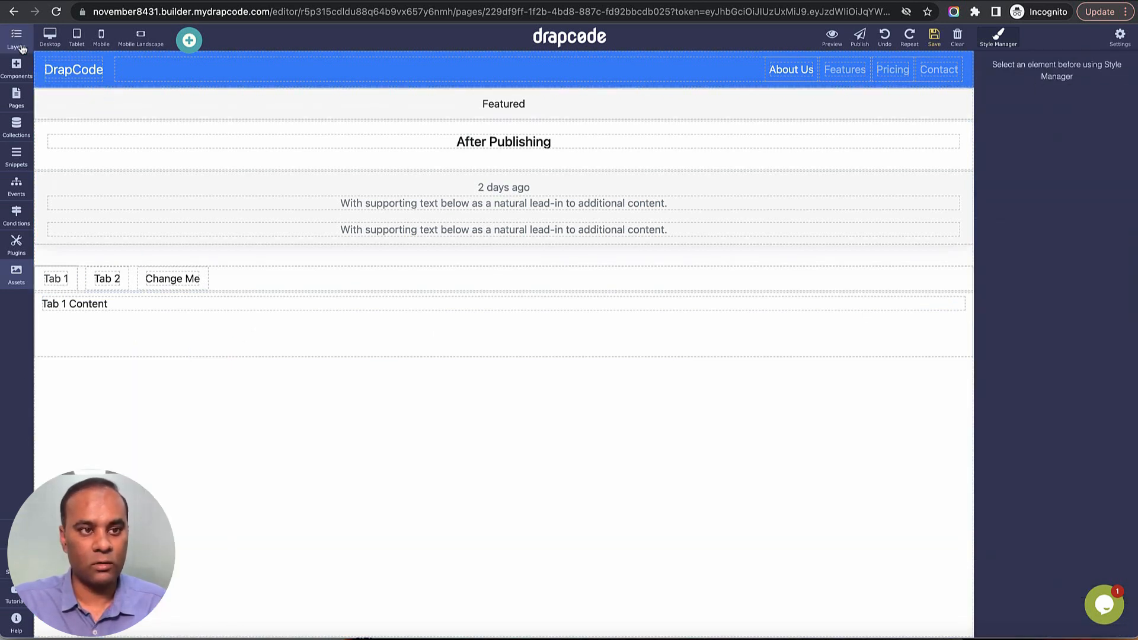
click(16, 68)
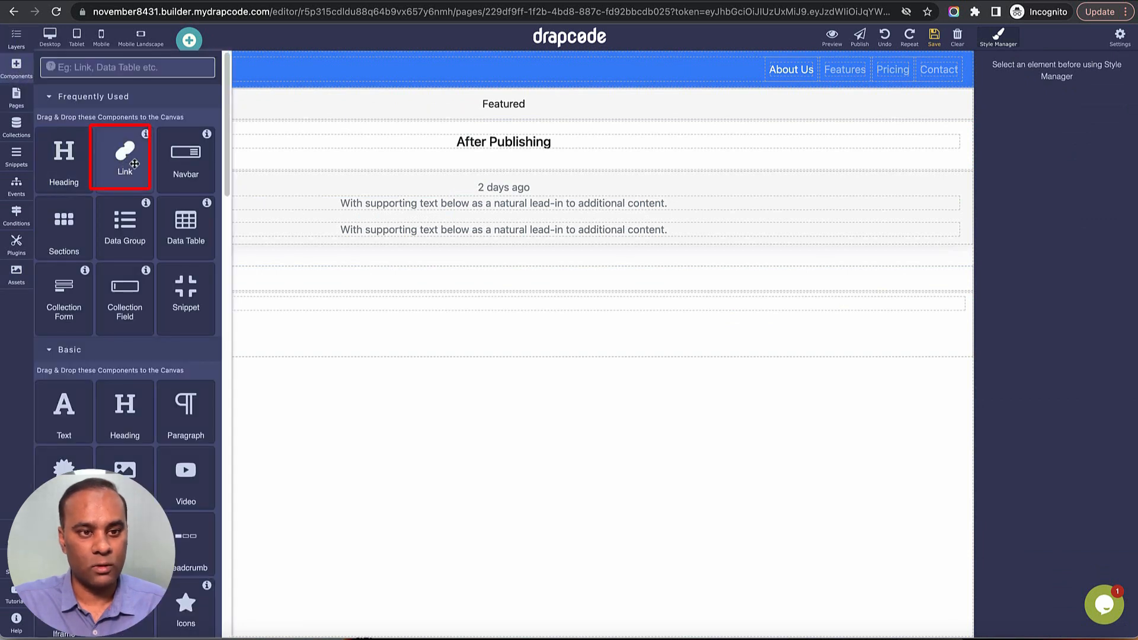
drag(126, 169, 584, 159)
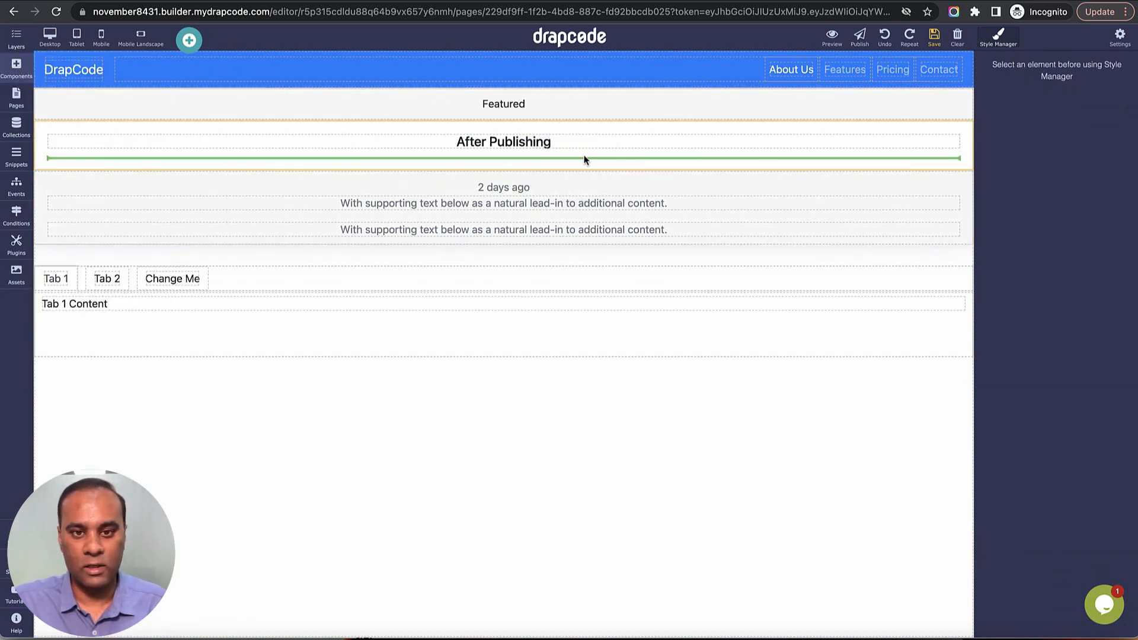
click(698, 168)
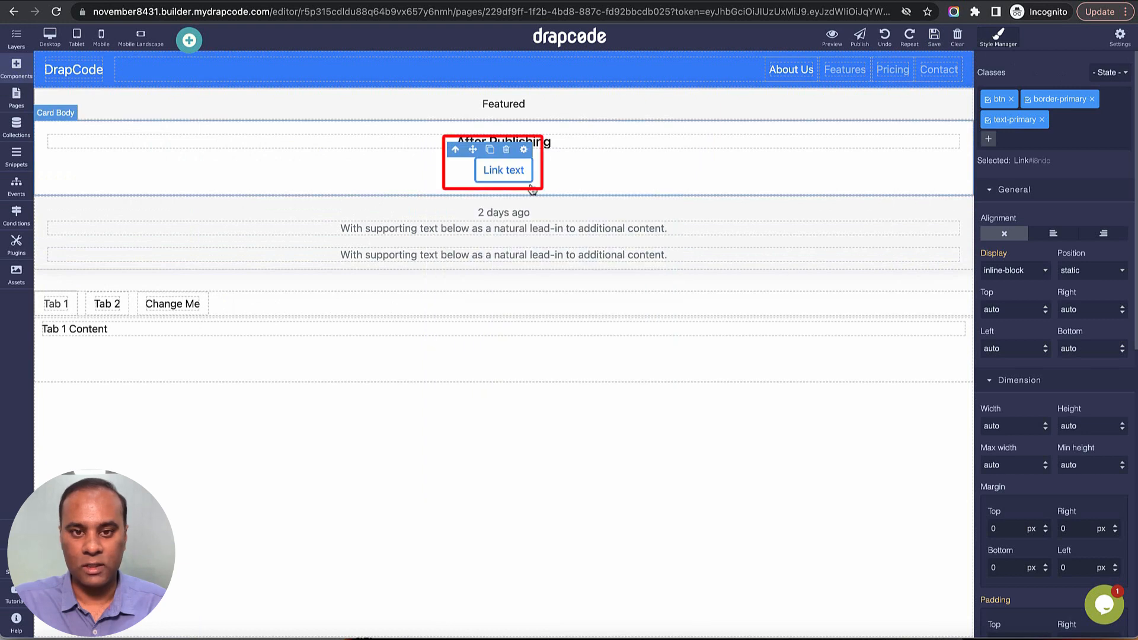
Set the new Link text button's top margin to 20 px.
scroll(1028, 322, down, 5)
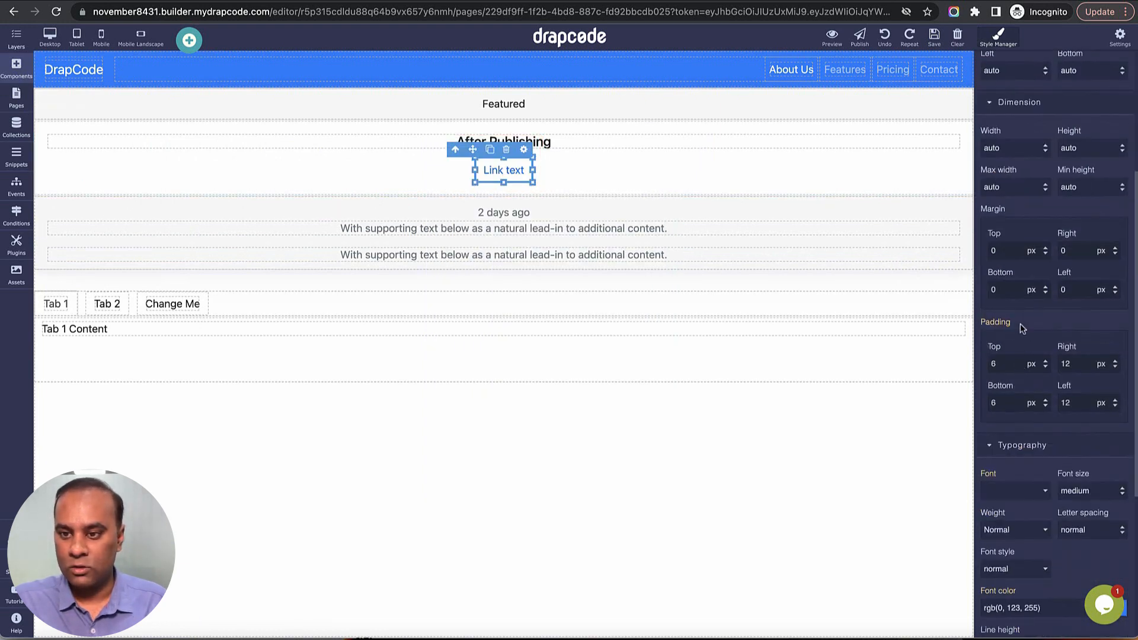
double_click(1010, 250)
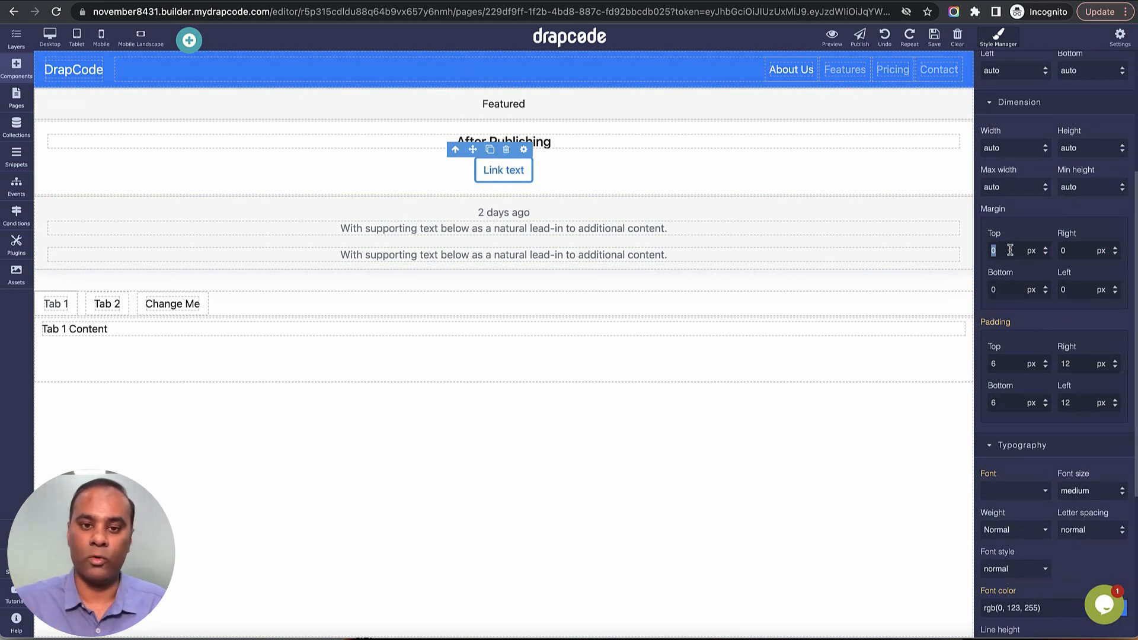
click(682, 179)
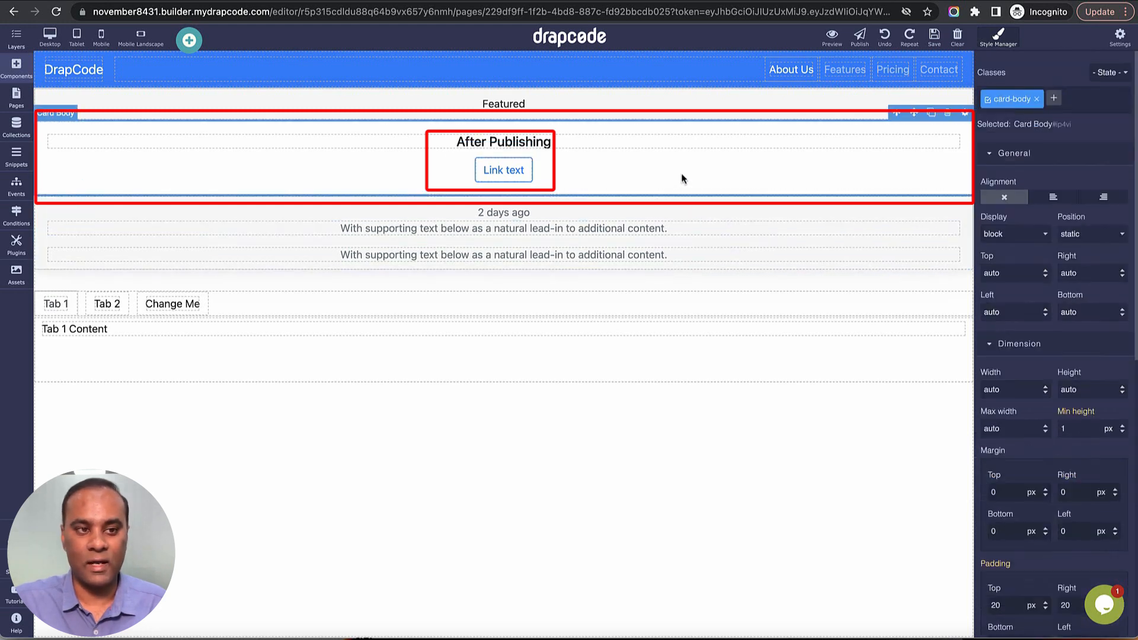
click(537, 172)
scroll(1020, 456, down, 2)
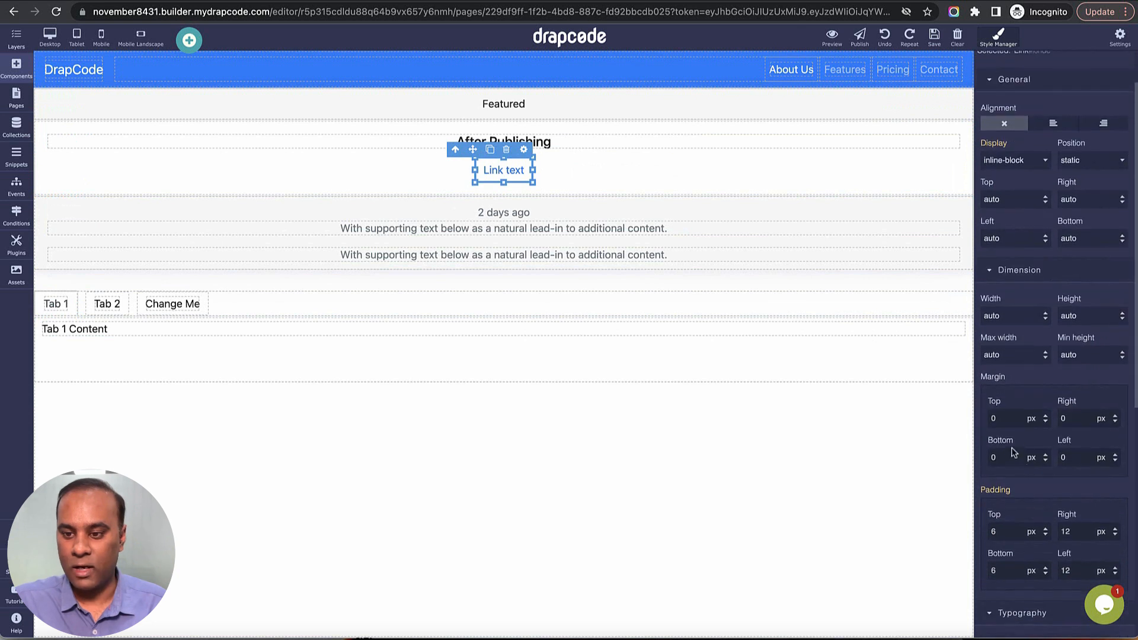
double_click(1012, 424)
key(Return)
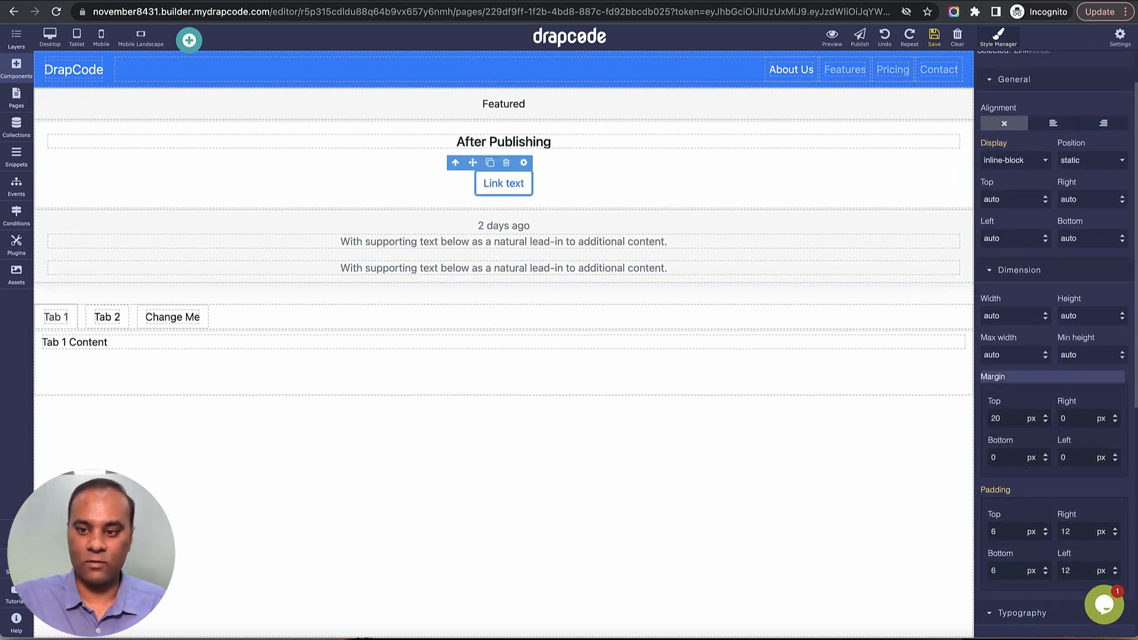
Set both the top and bottom margins of the Link text button to 100 px.
double_click(1007, 420)
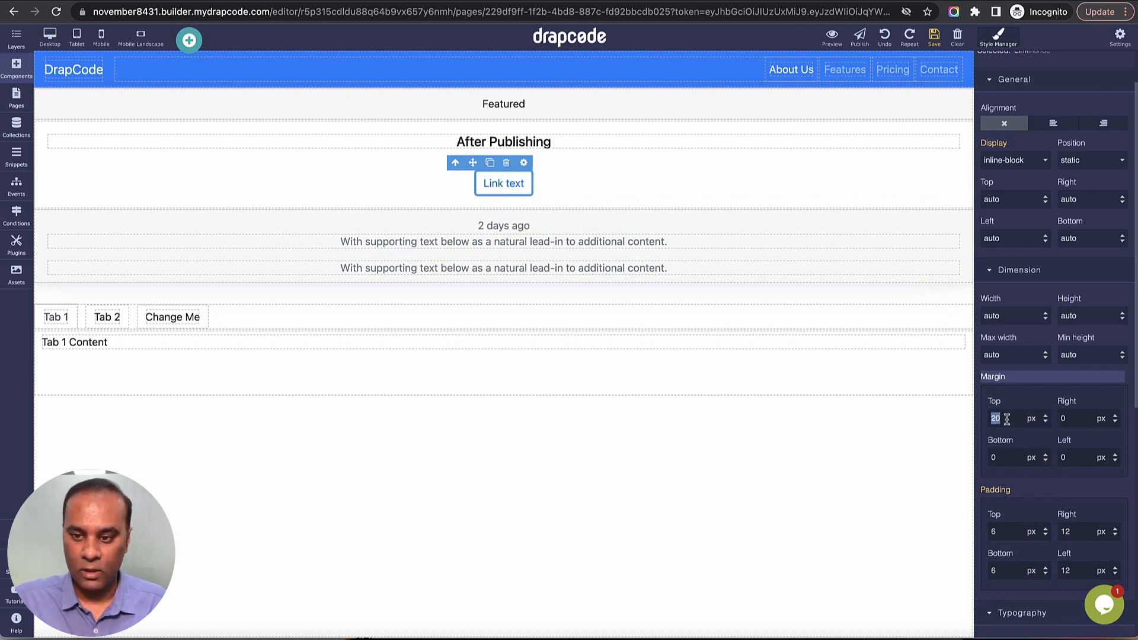
text(100)
key(Return)
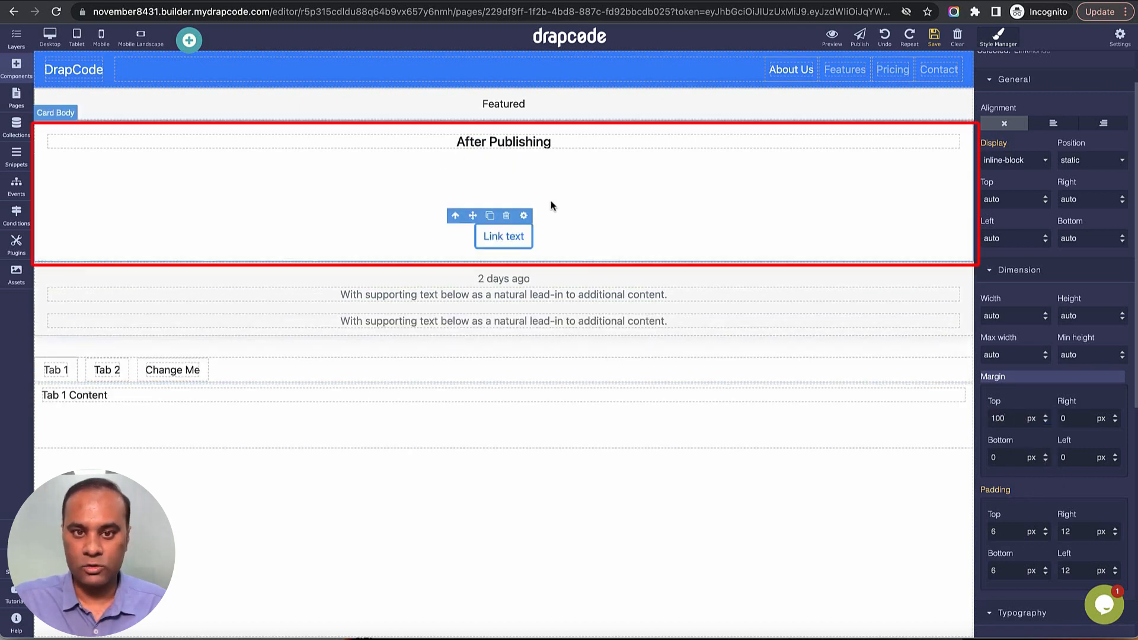
double_click(1011, 457)
text(100)
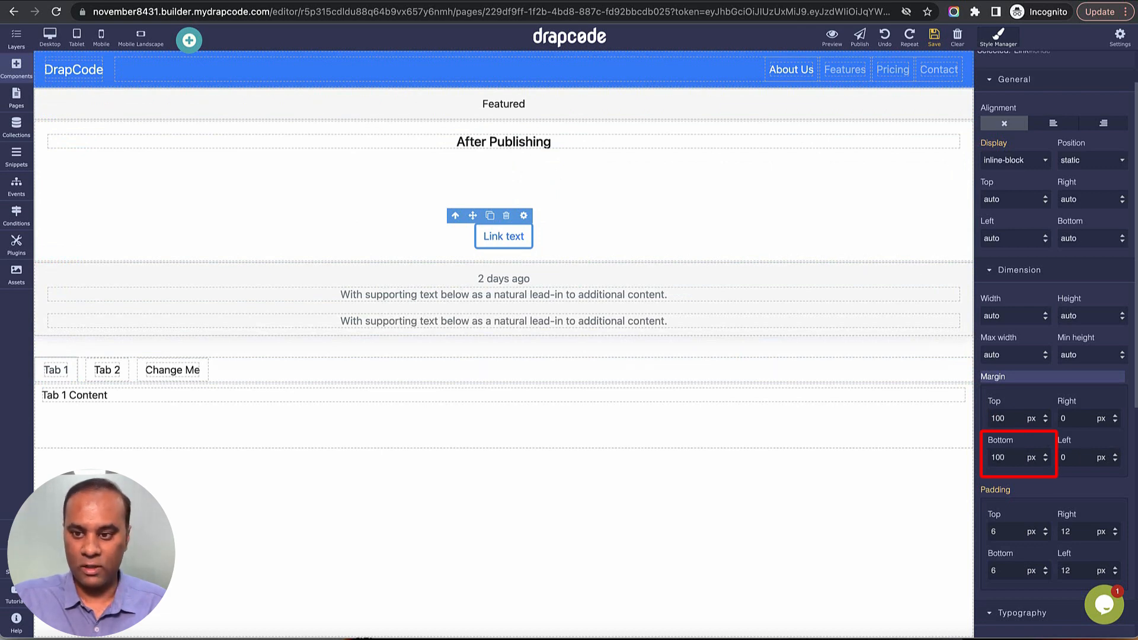
key(Return)
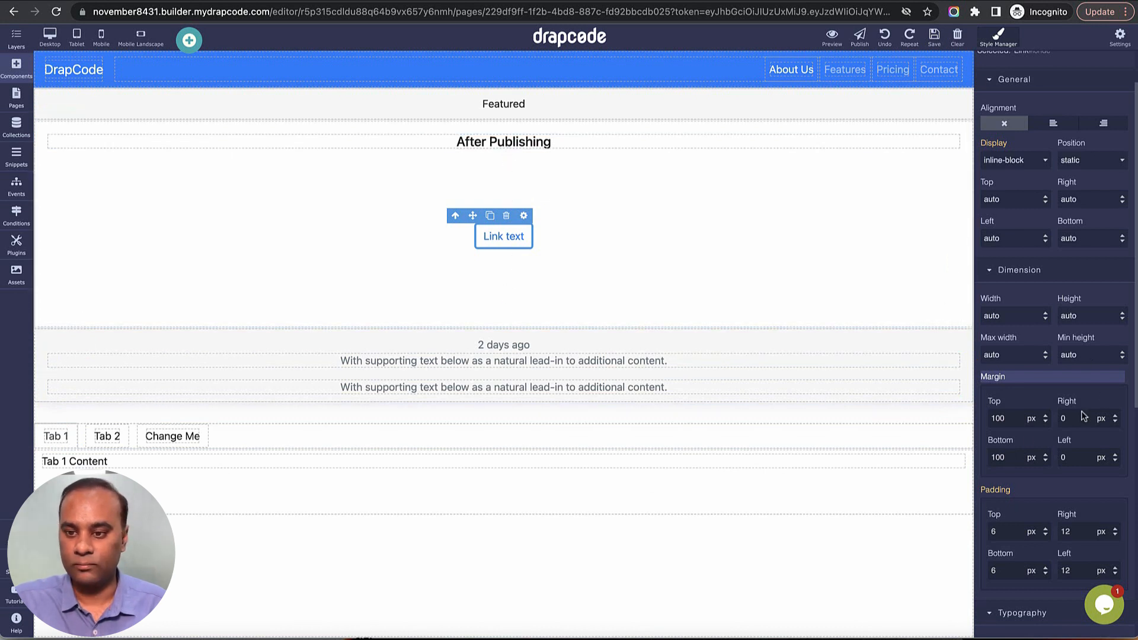
Set the Link text button's right margin to 100 px and try clearing that value again.
double_click(1071, 424)
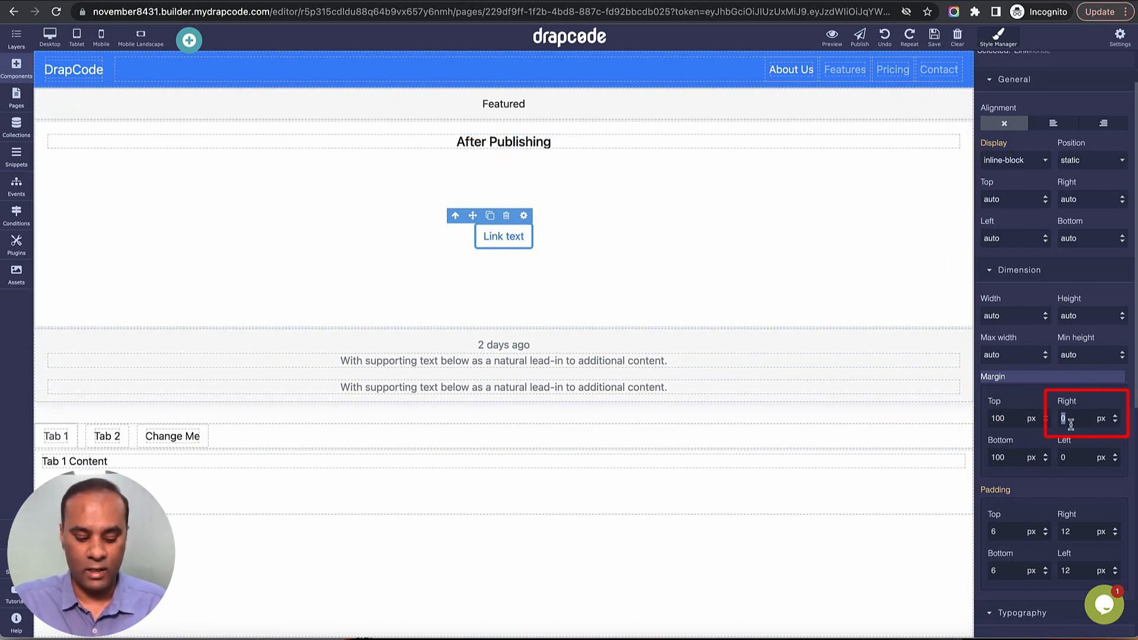
text(100)
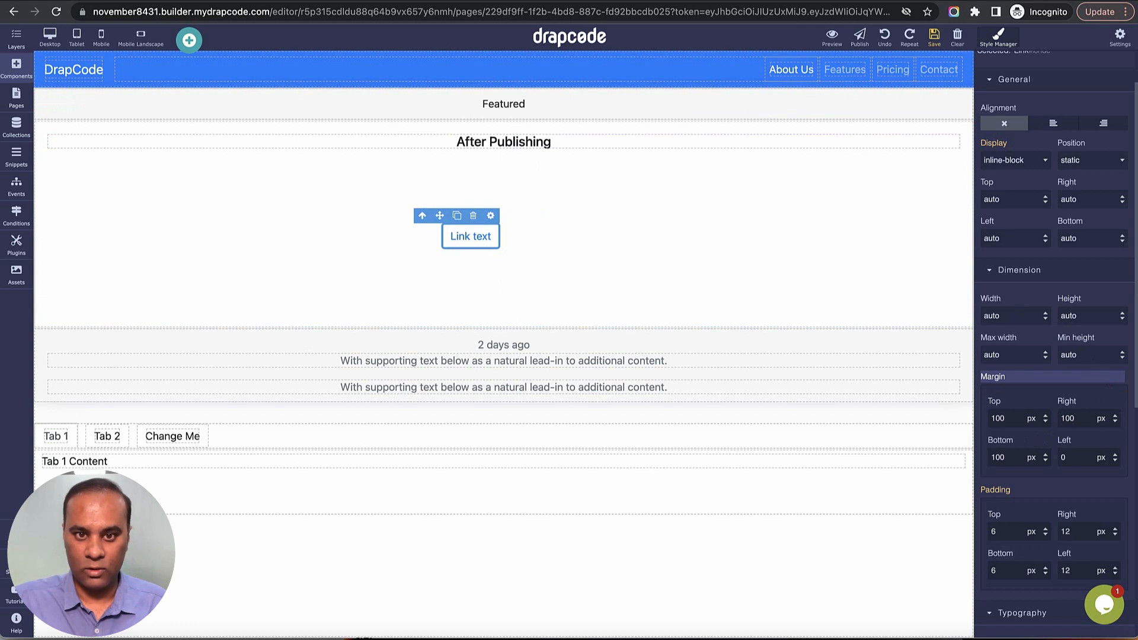
double_click(1071, 419)
text(10)
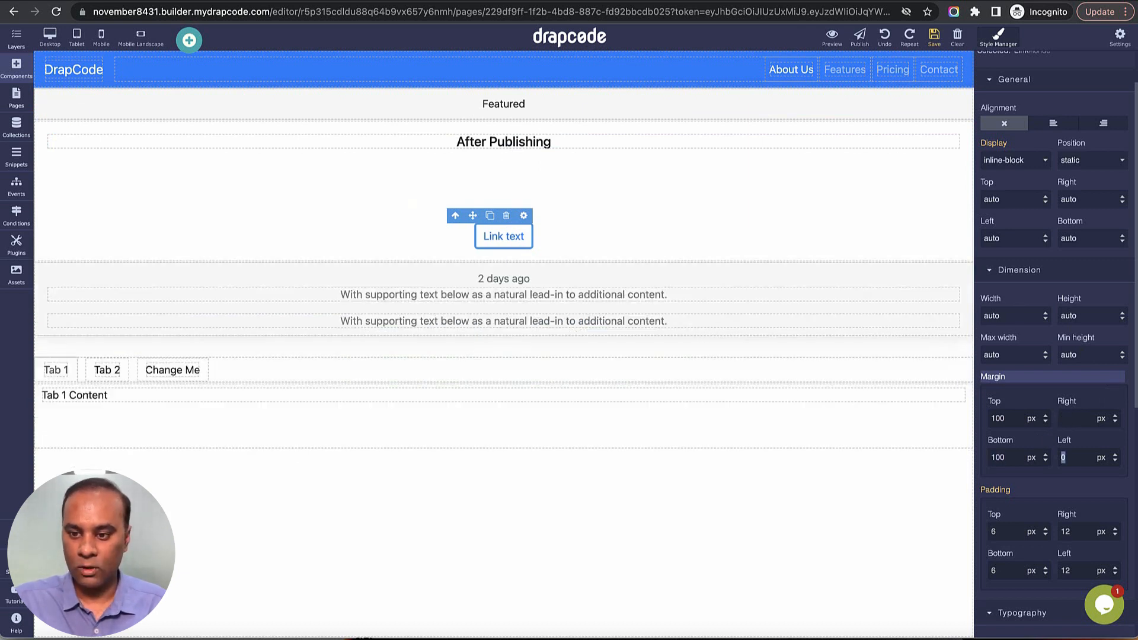
Set the Link text button's top padding to 30 px.
scroll(1043, 462, down, 1)
double_click(1017, 477)
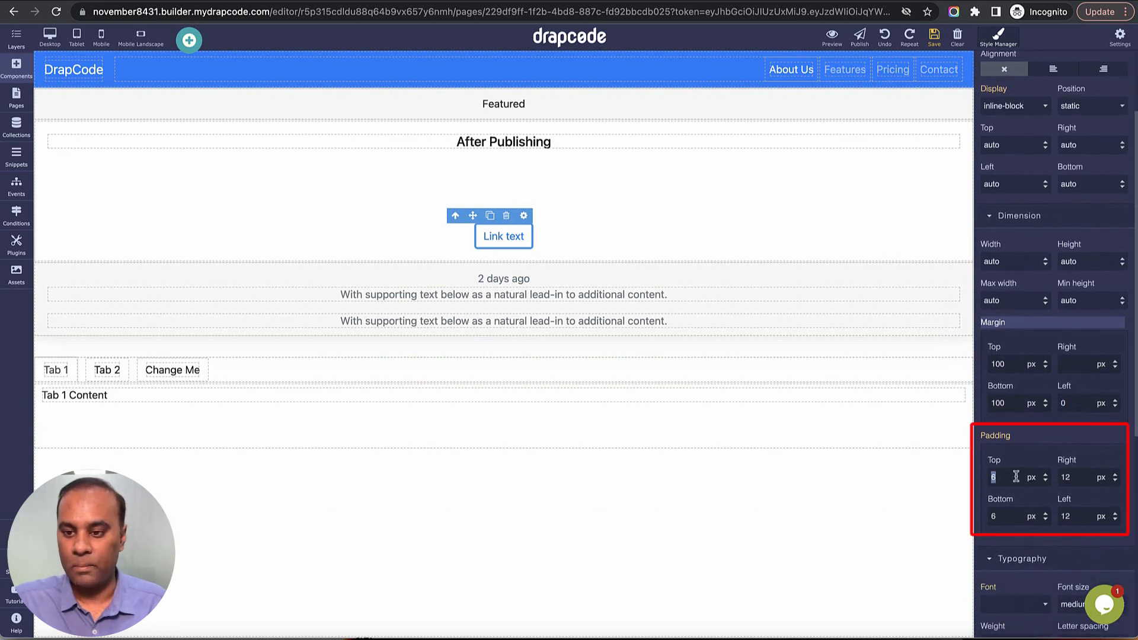
scroll(1033, 458, down, 2)
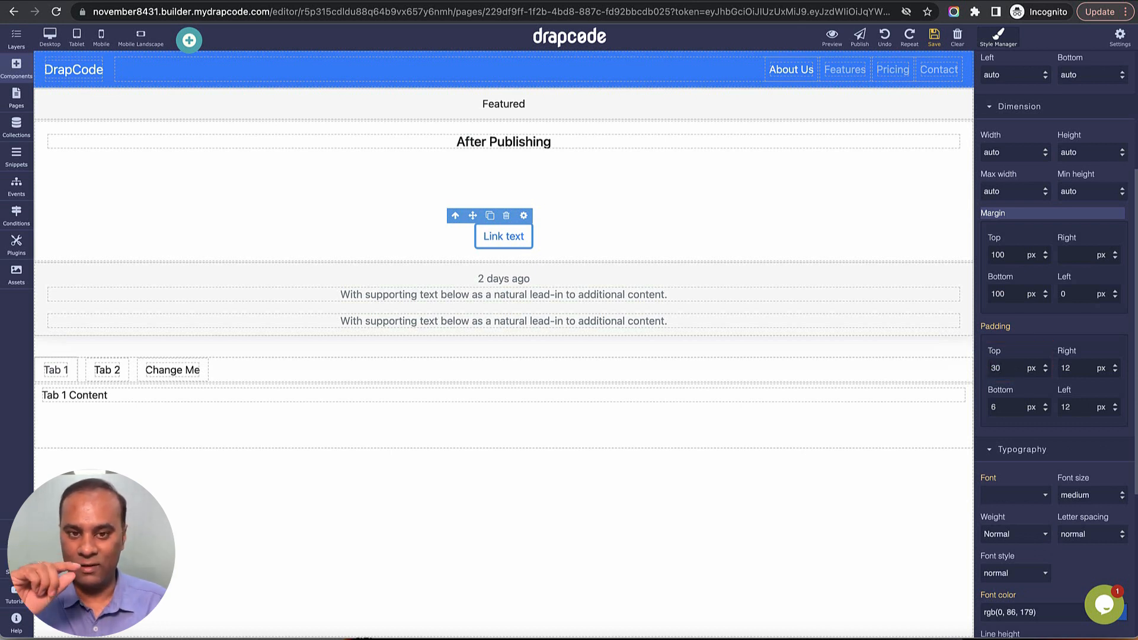
key(Return)
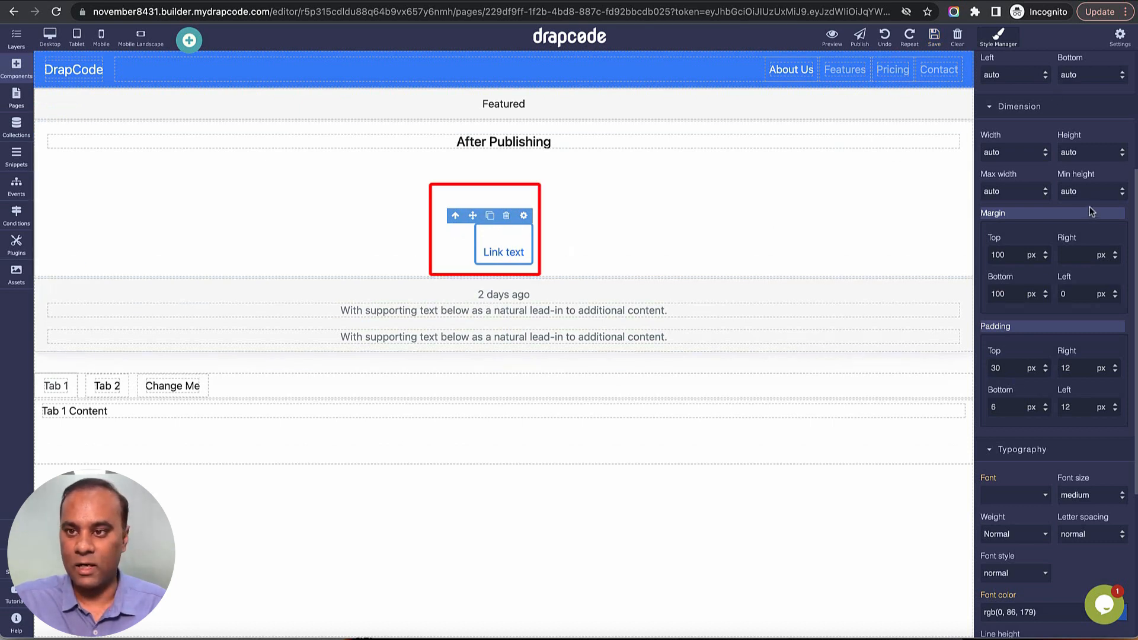
Add the btn-primary class to the Link text button.
scroll(1089, 206, up, 5)
click(1042, 120)
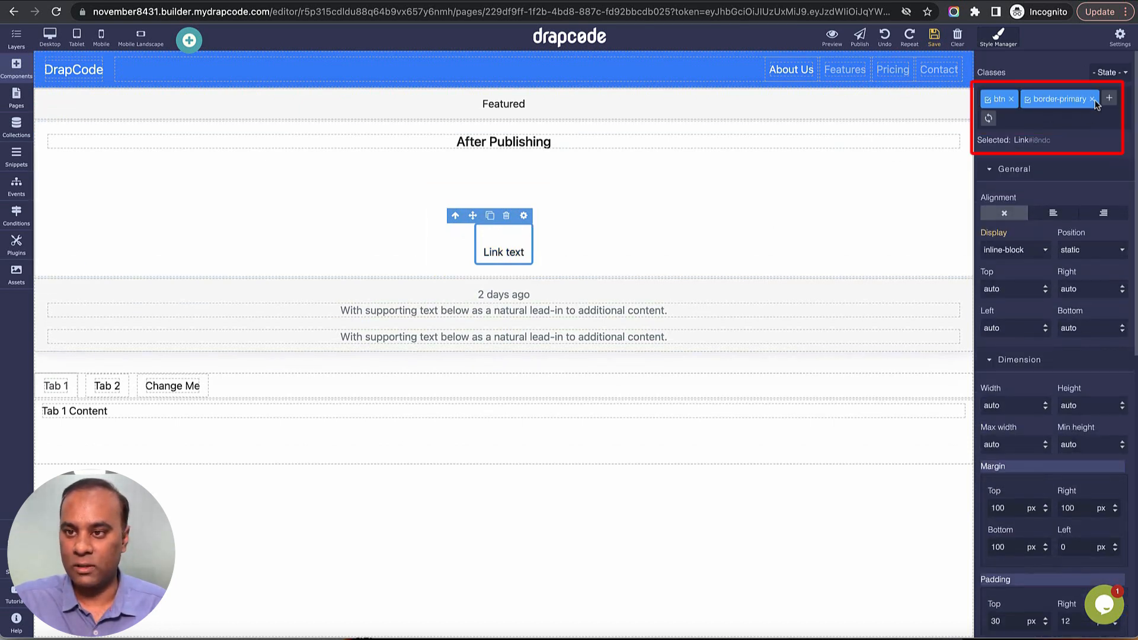
text(btn-r)
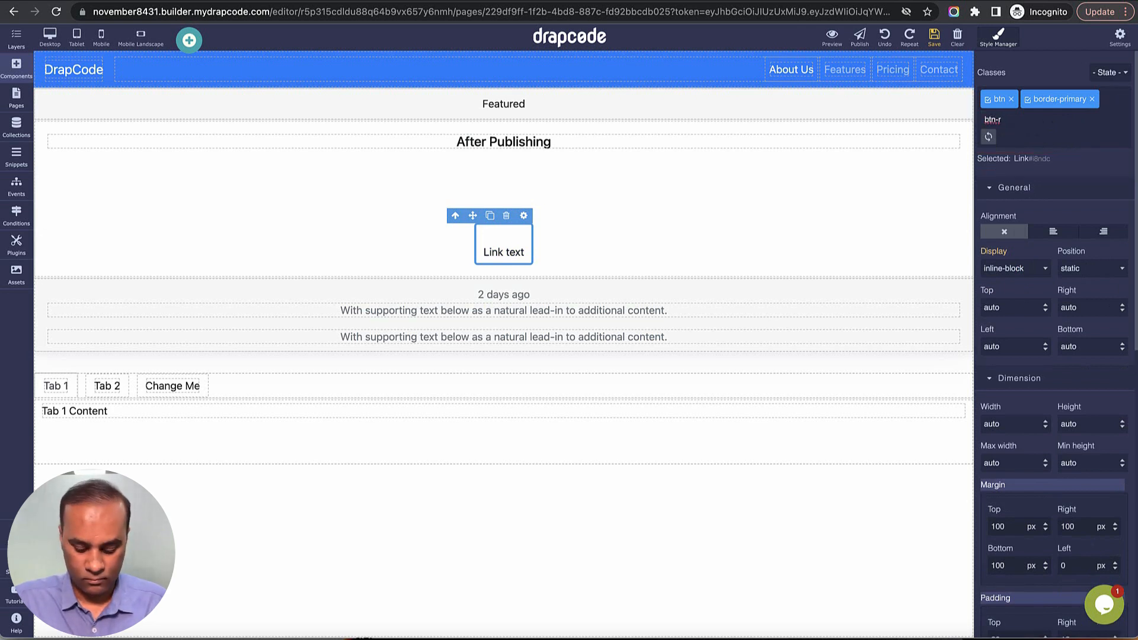
text(prim)
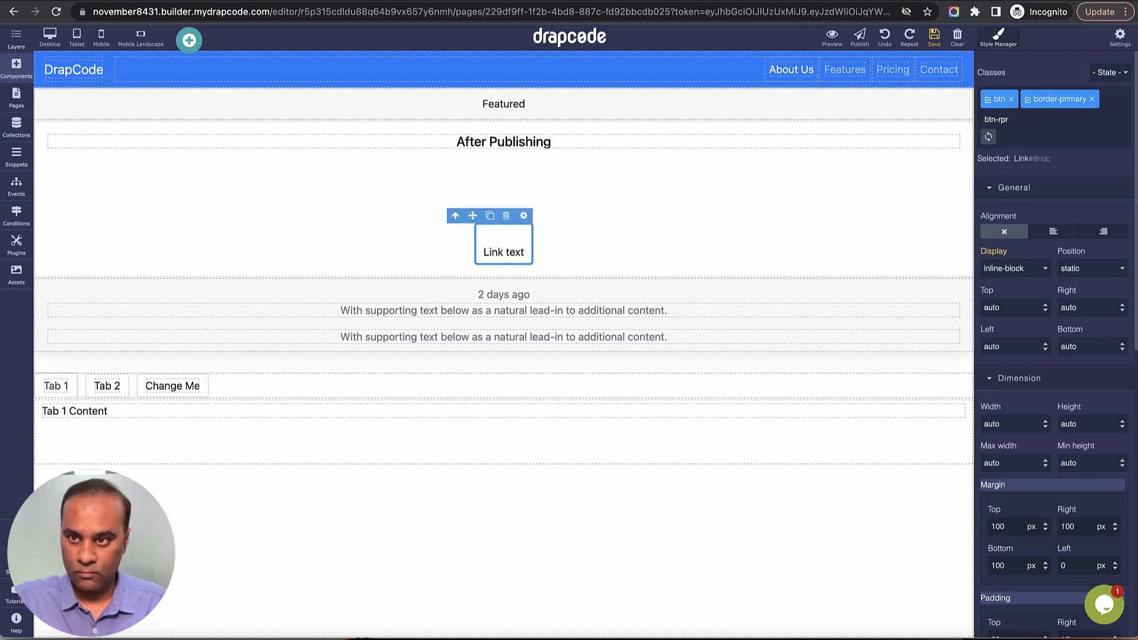
key(BackSpace)
key(BackSpace)
key(BackSpace)
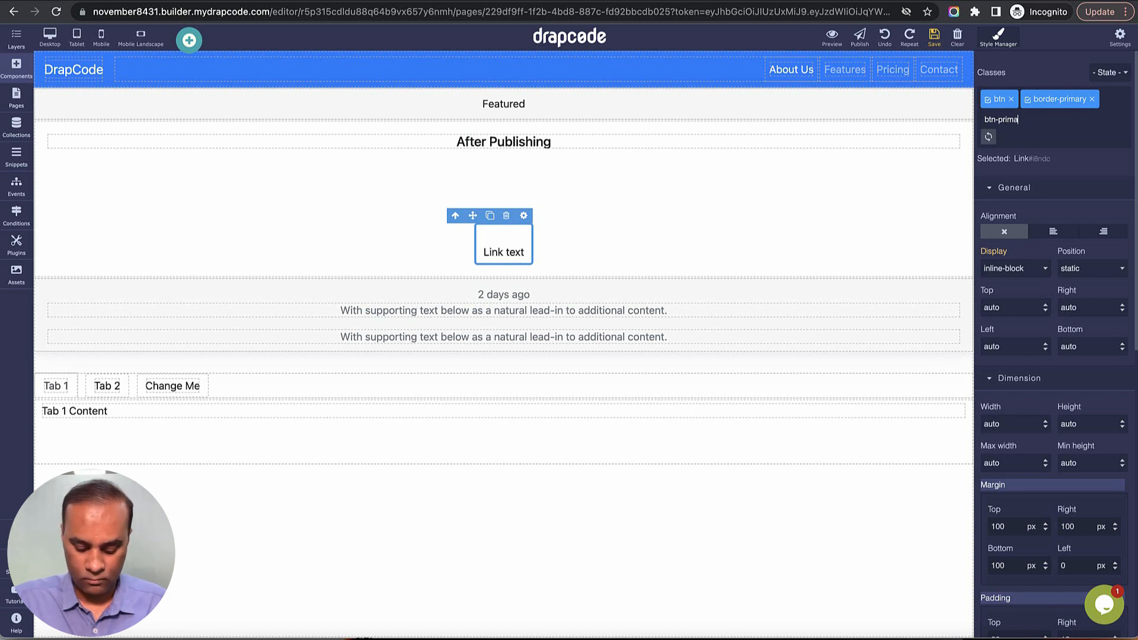
text(primary)
key(Return)
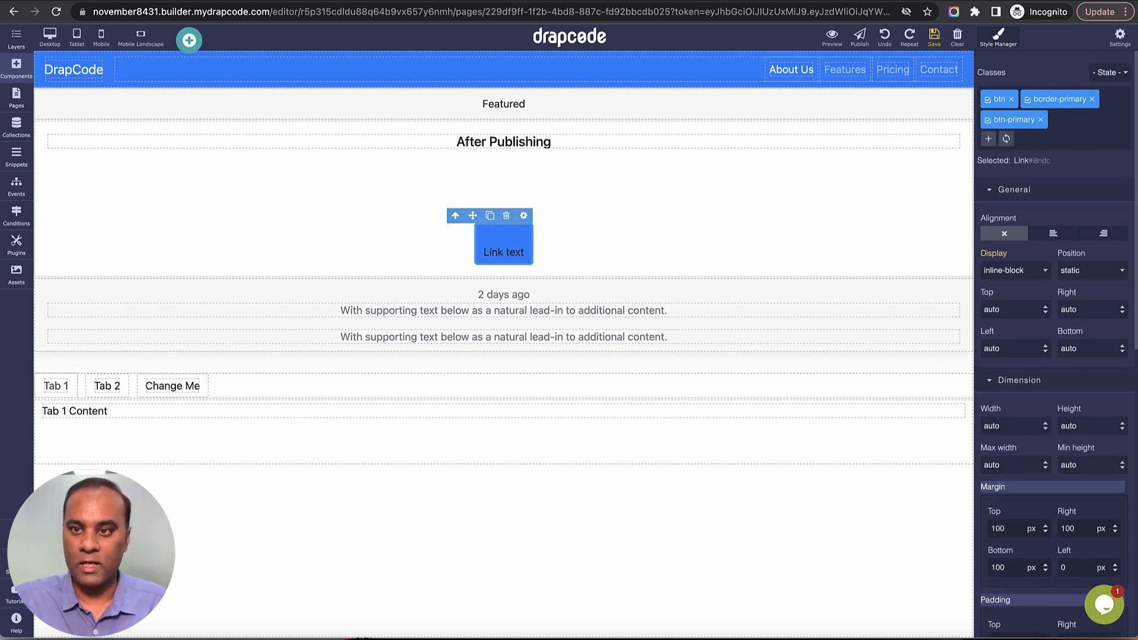
Set the Link text button's font color to white (#ffffff).
scroll(1044, 382, down, 5)
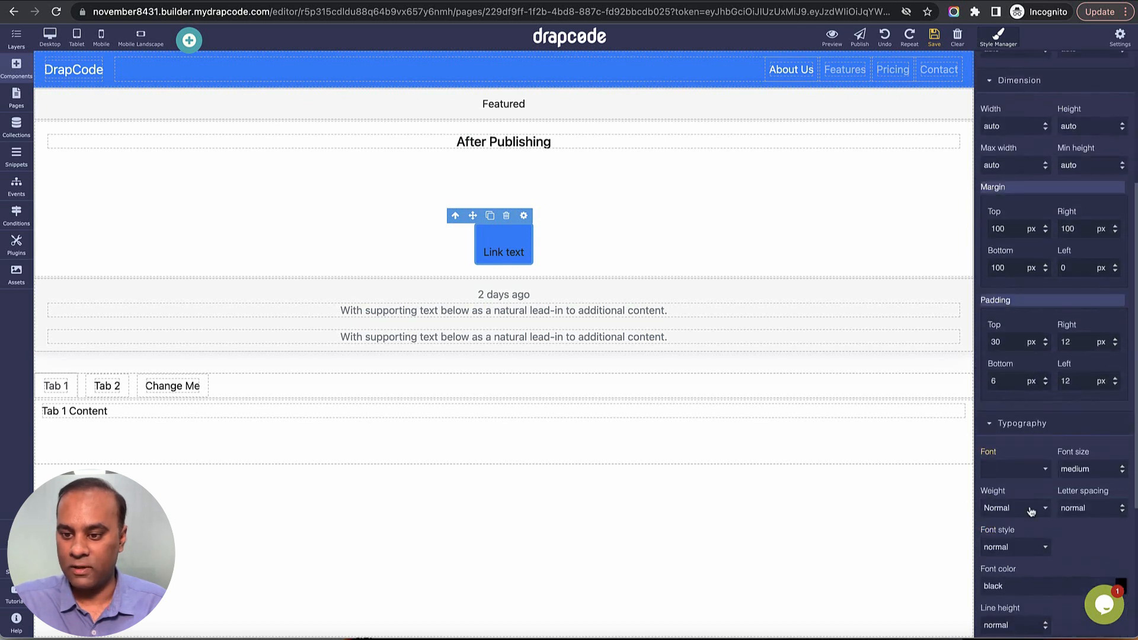
scroll(1043, 521, down, 1)
click(1120, 562)
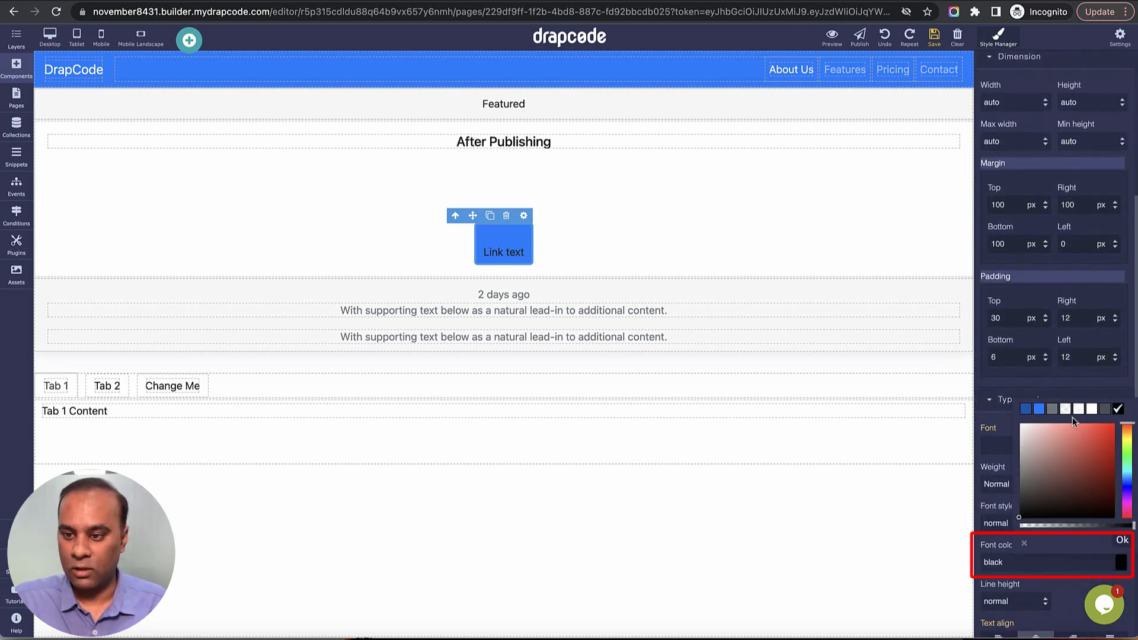
click(1091, 409)
click(1097, 394)
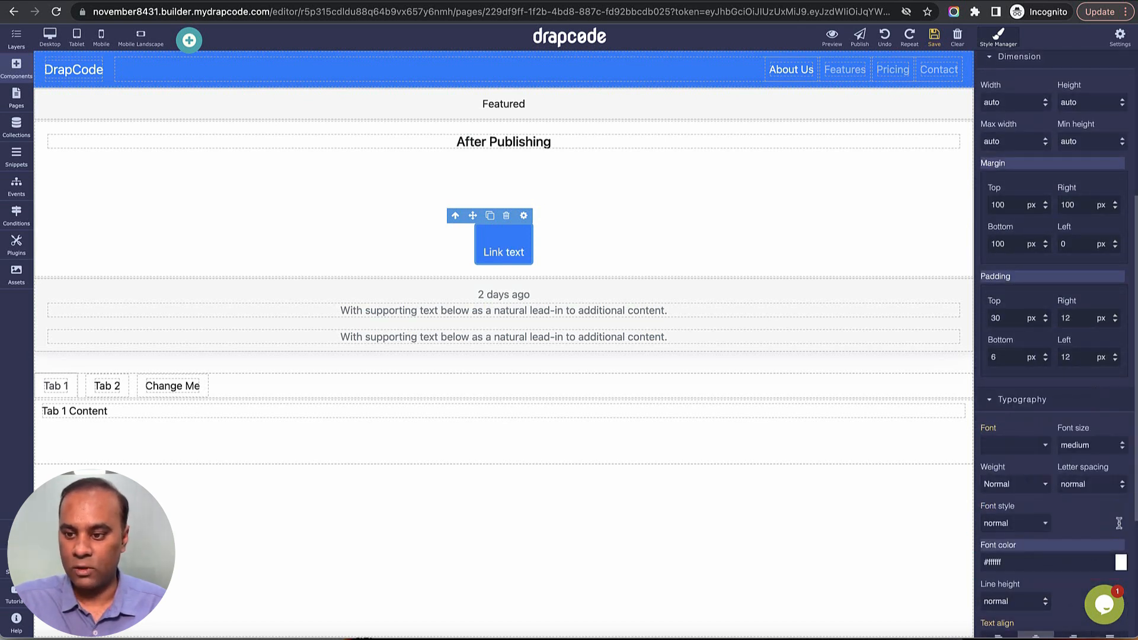
Set the Link text button's bottom padding to 200 px.
scroll(1042, 287, up, 2)
scroll(996, 435, down, 1)
click(1008, 422)
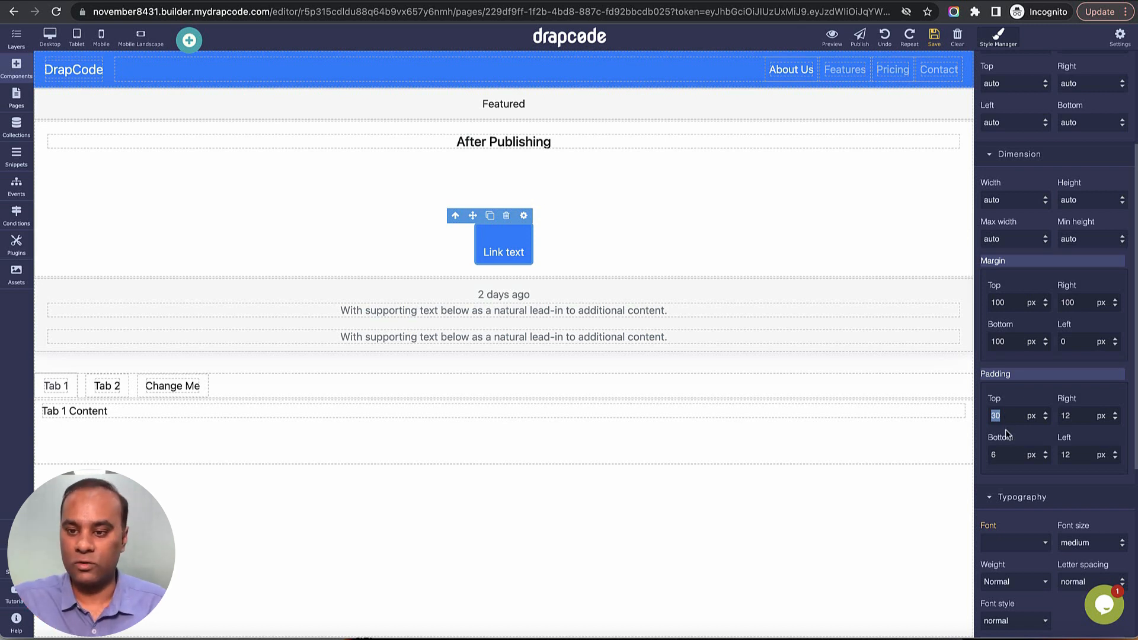
double_click(1005, 454)
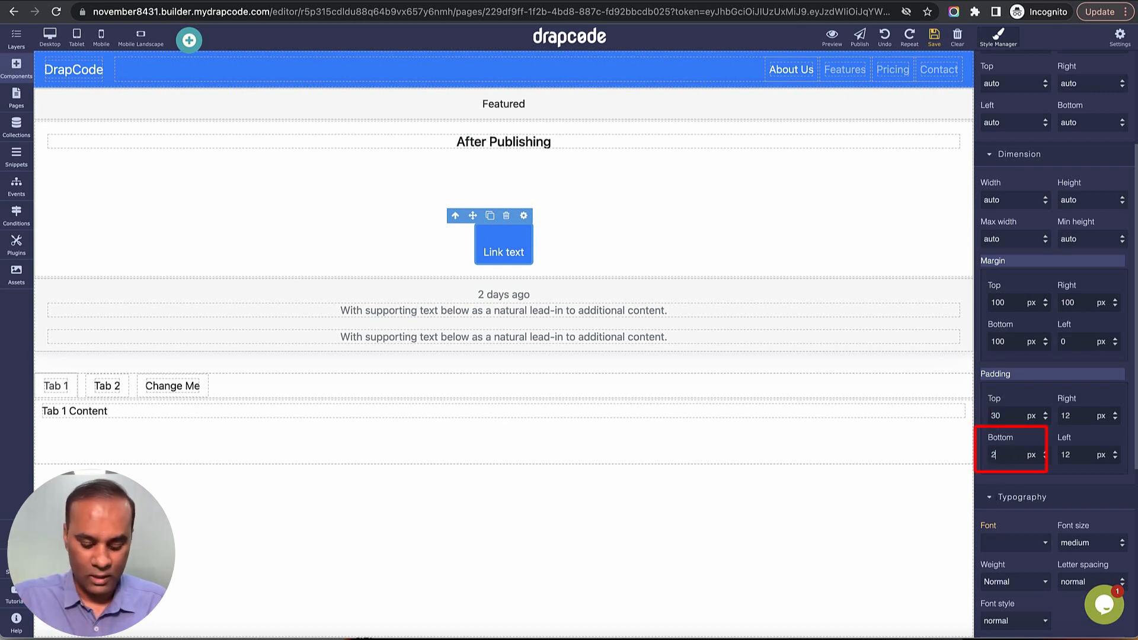
text(200)
key(Return)
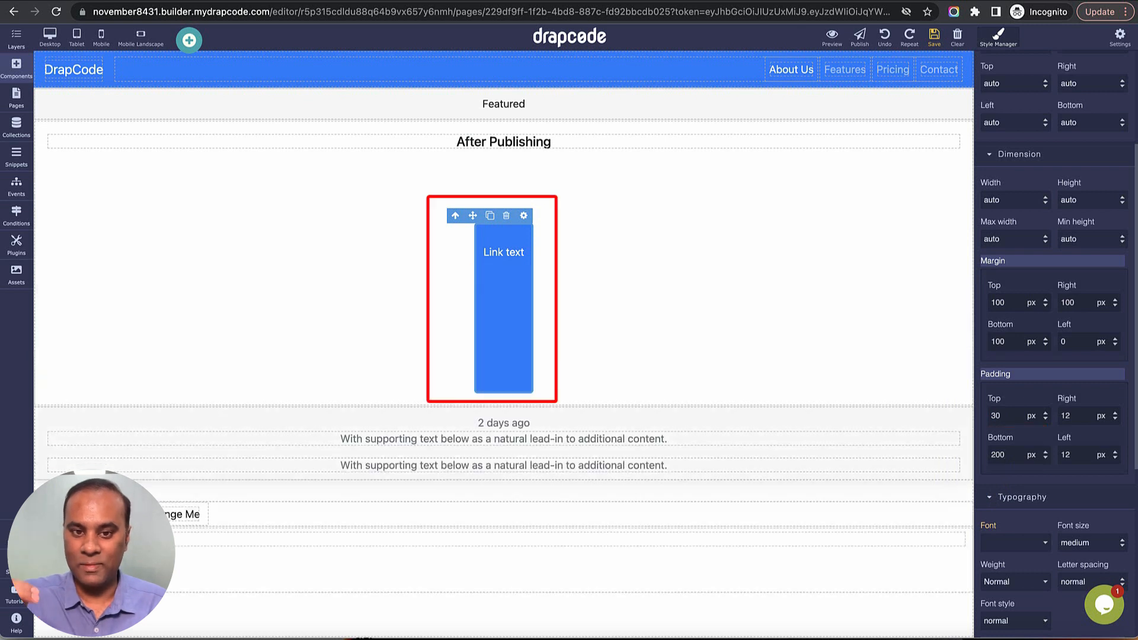
Set the Link text button's left padding to 100 px.
double_click(1064, 455)
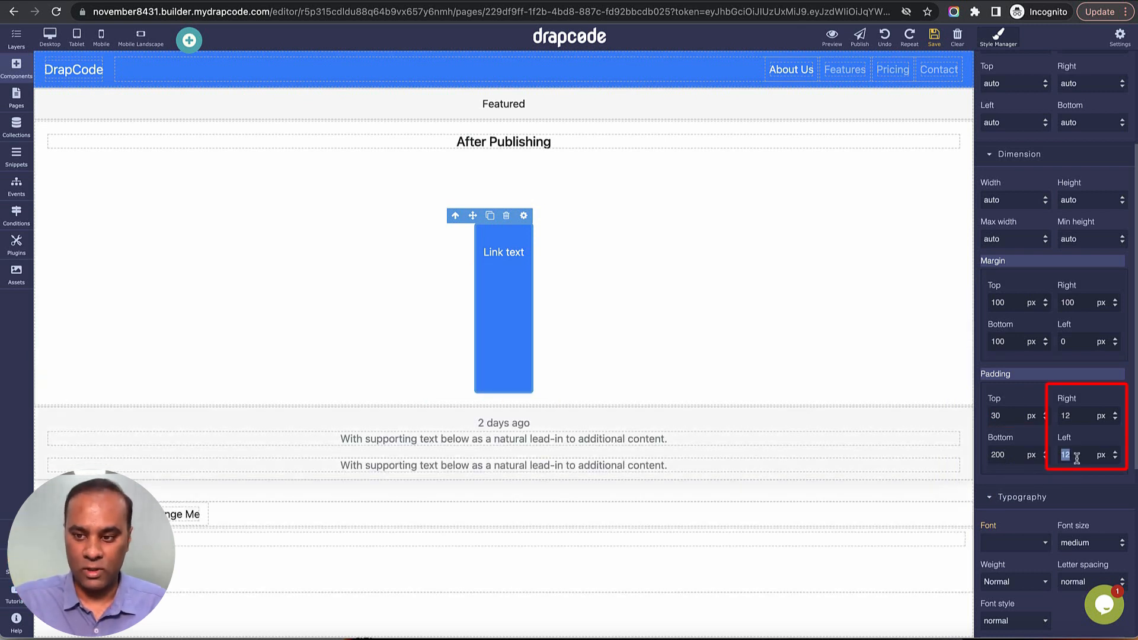
text(2)
text(0)
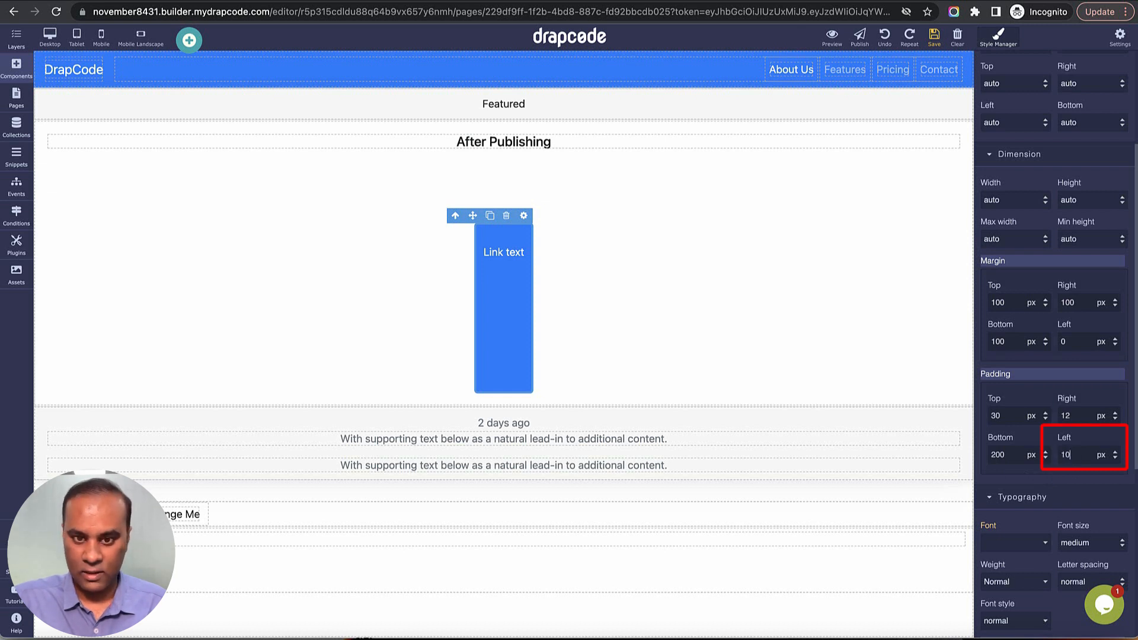
text(0)
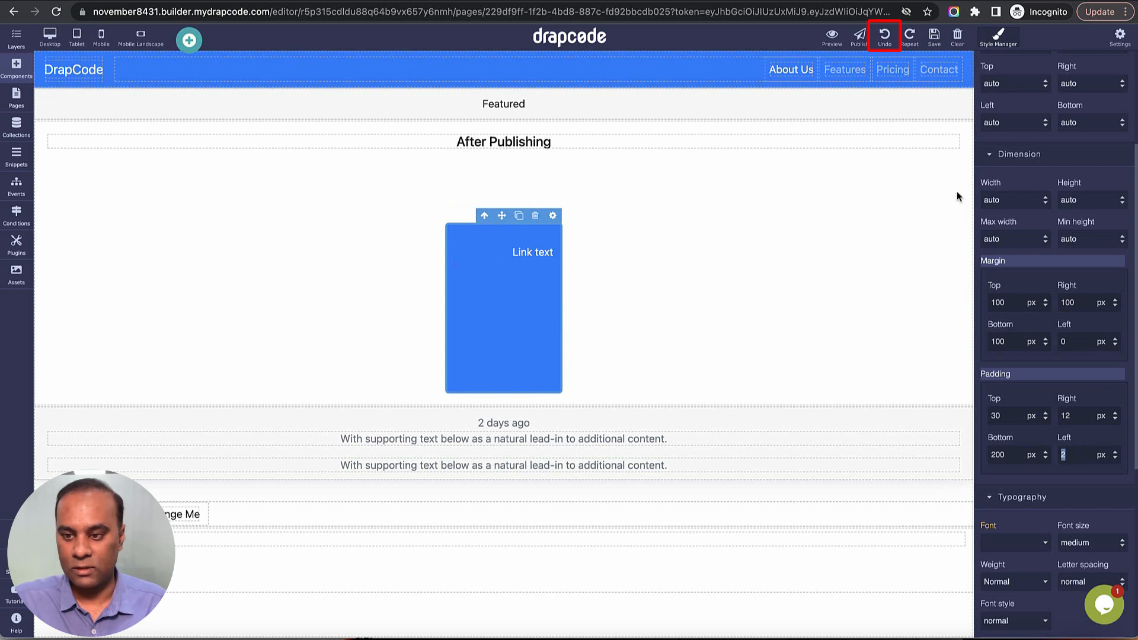
Undo the Link text button's recent padding and font color changes, including its 30 px top padding.
click(885, 37)
click(886, 37)
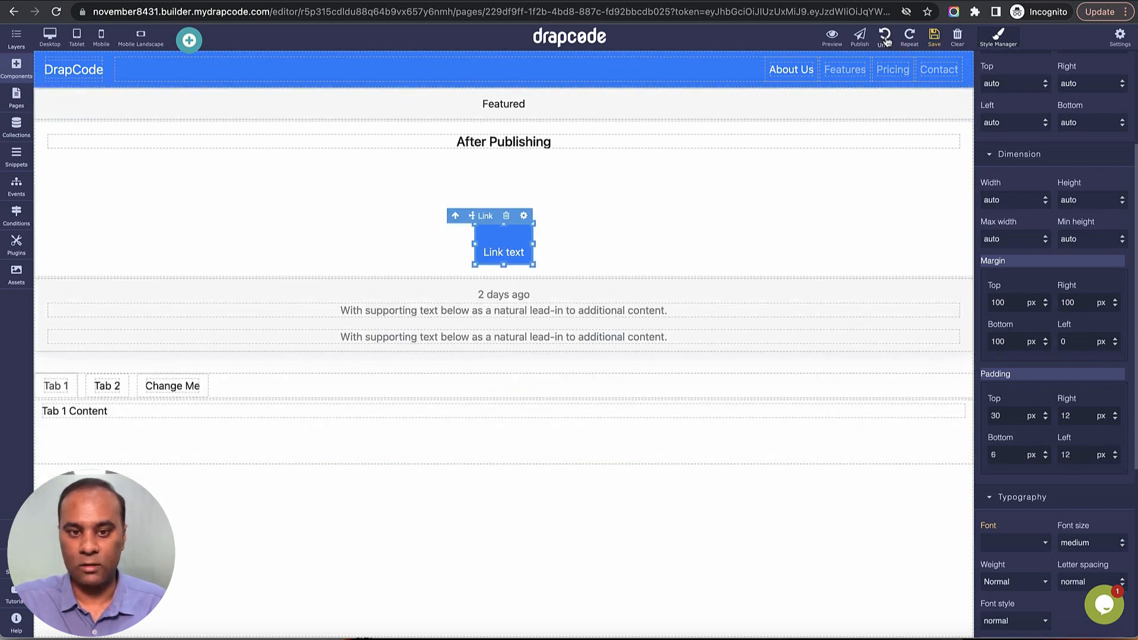
click(886, 36)
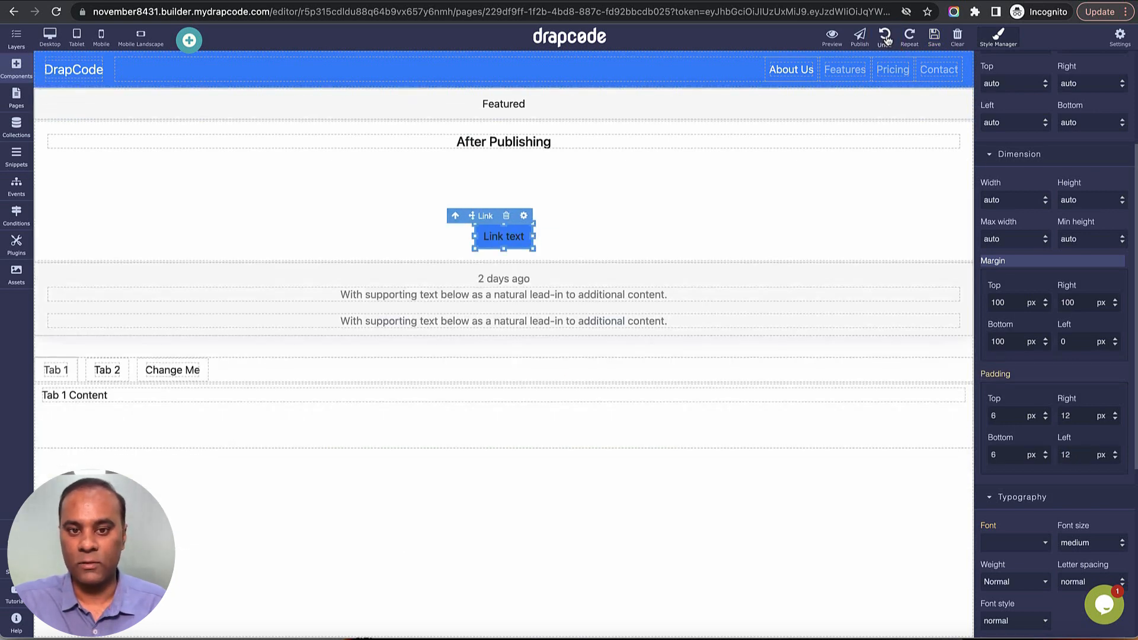
Try the Alegreya Sans font on the Link text button and switch it to Bilbo.
scroll(1045, 424, down, 4)
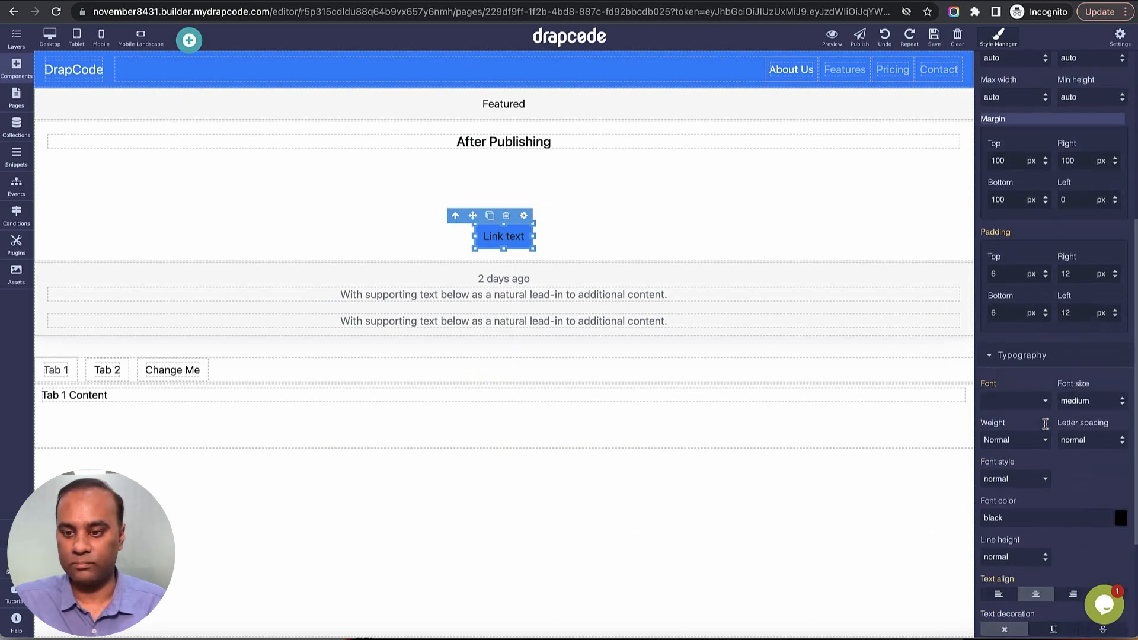
click(1025, 335)
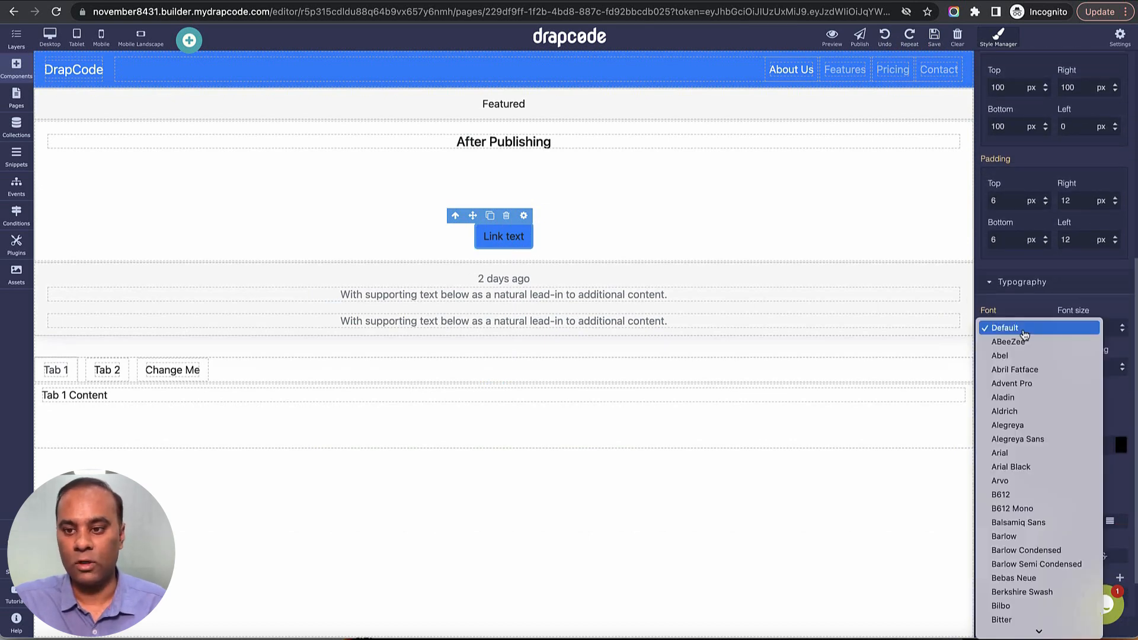
click(1028, 437)
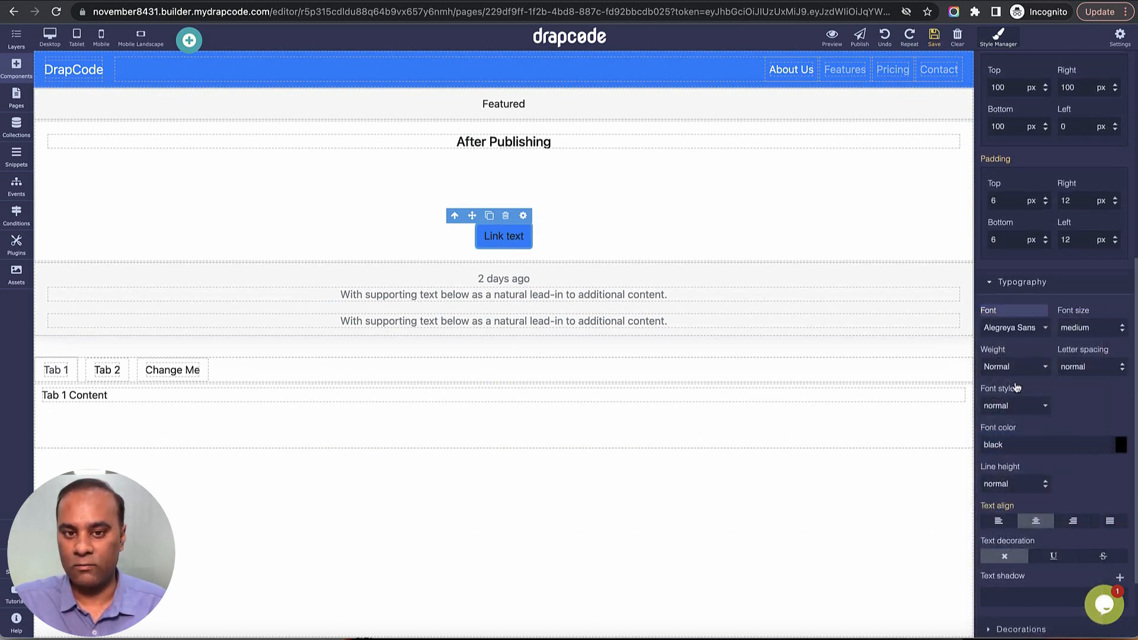
click(1020, 330)
click(800, 350)
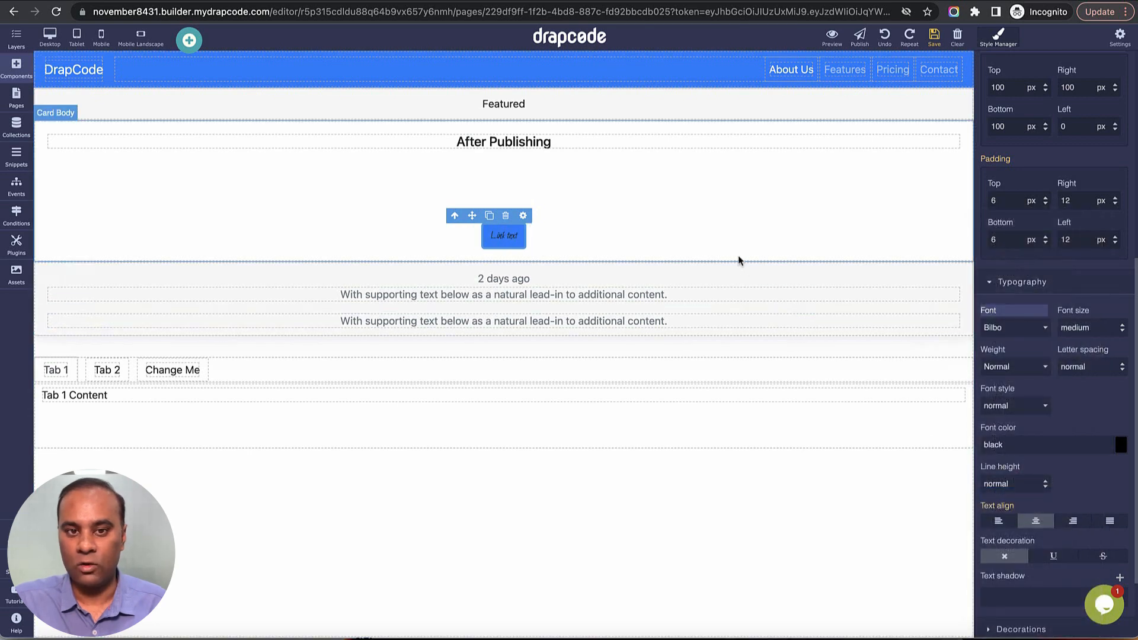
Try the Great Vibes and Josefin Slab fonts on the After Publishing heading and settle on JetBrains Mono.
click(639, 143)
scroll(1020, 422, down, 1)
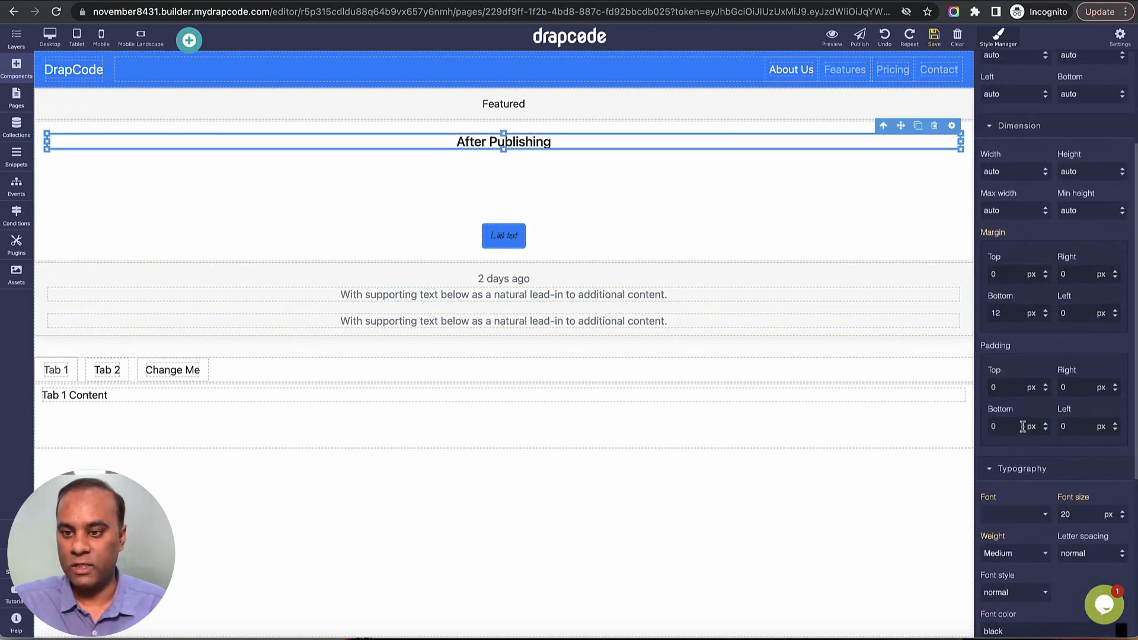
scroll(1018, 417, down, 5)
click(1029, 276)
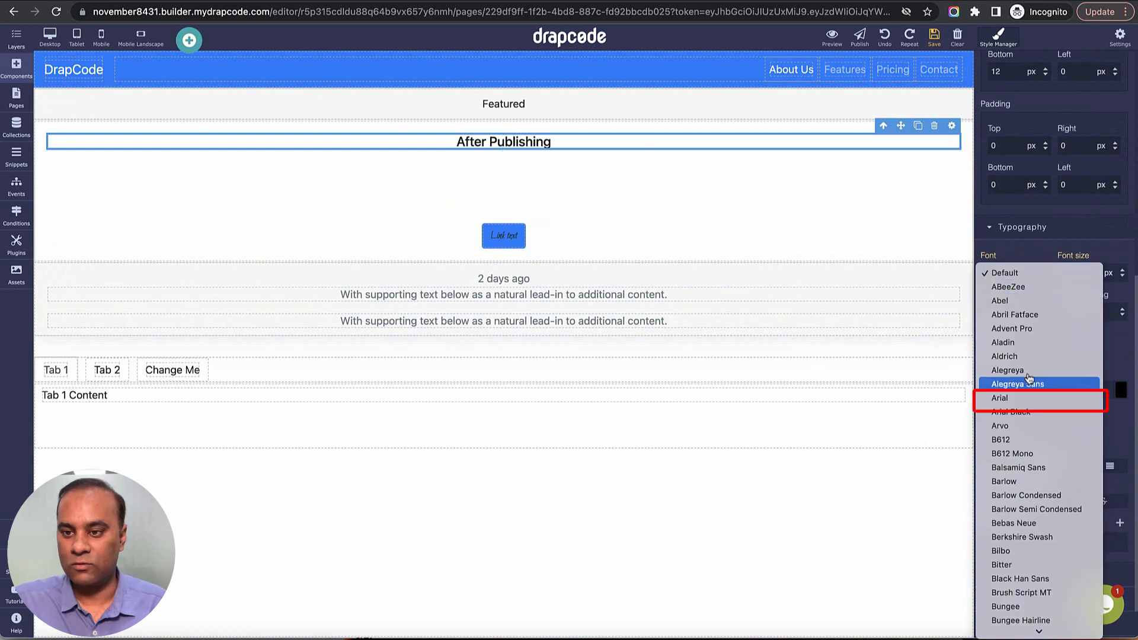
scroll(1029, 397, down, 5)
click(1030, 400)
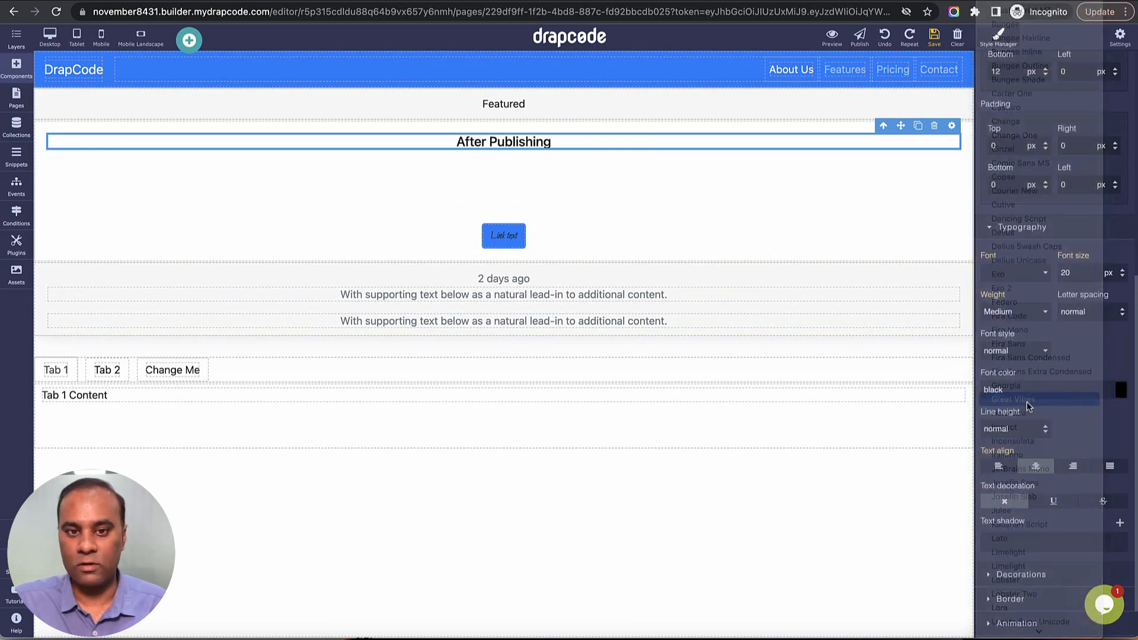
click(1016, 277)
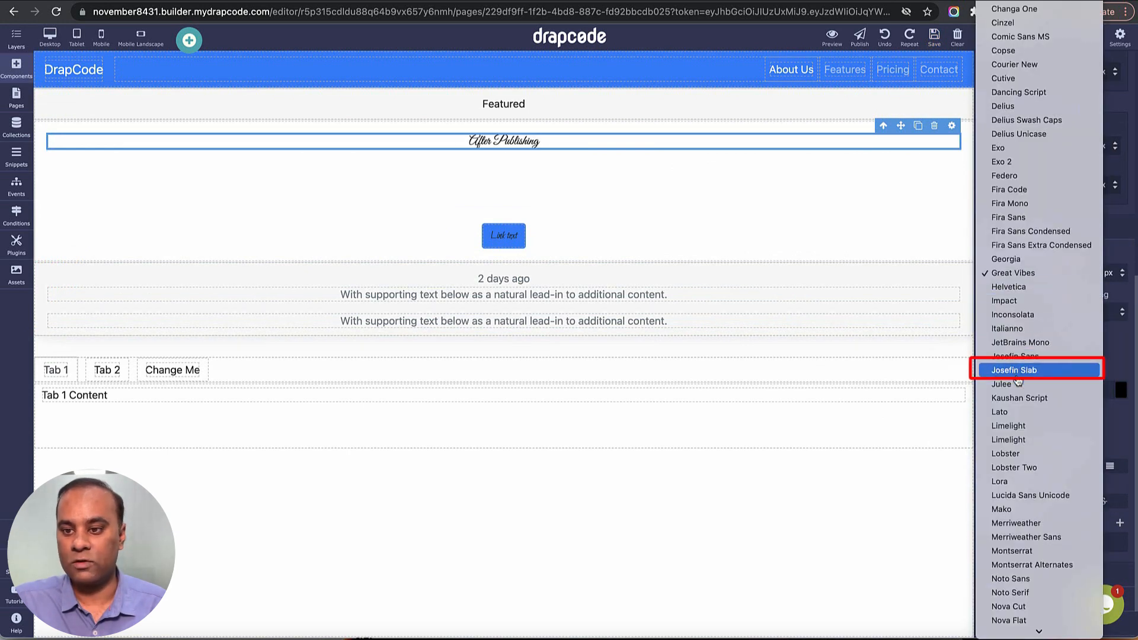
click(1014, 369)
click(1015, 279)
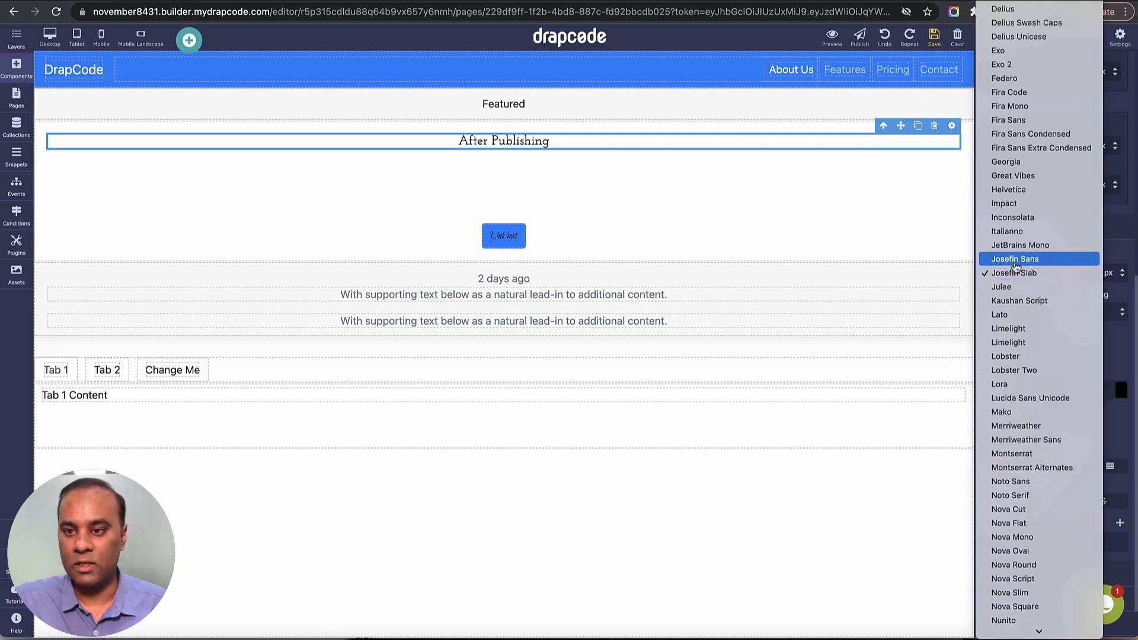
click(1015, 245)
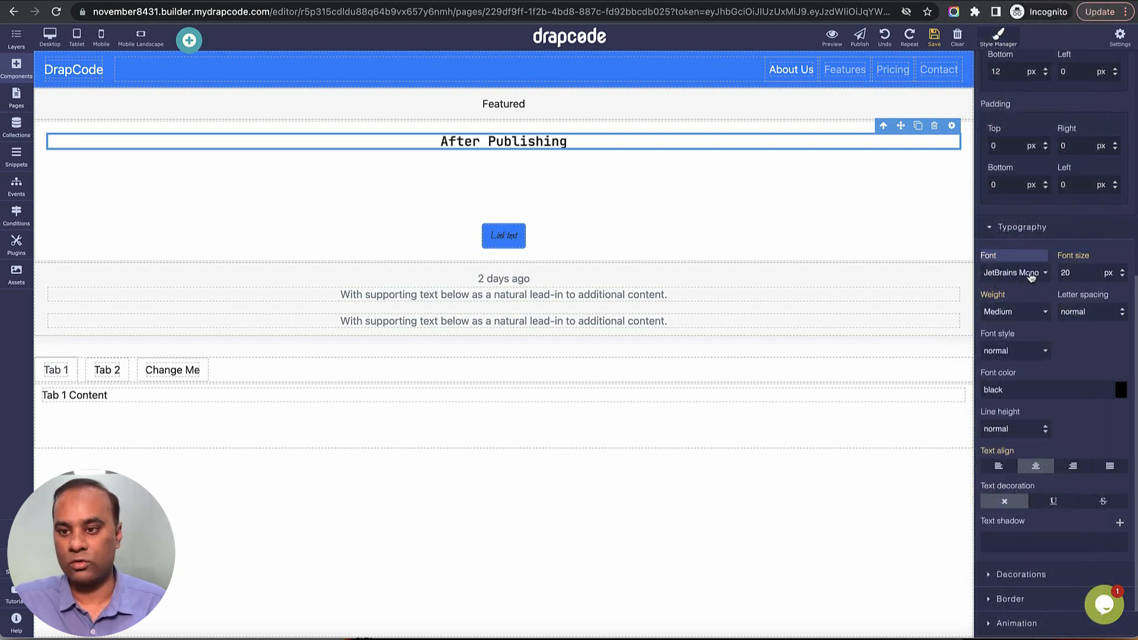
Try a 30 px font size on the After Publishing heading and increase it to 40 px.
double_click(1067, 273)
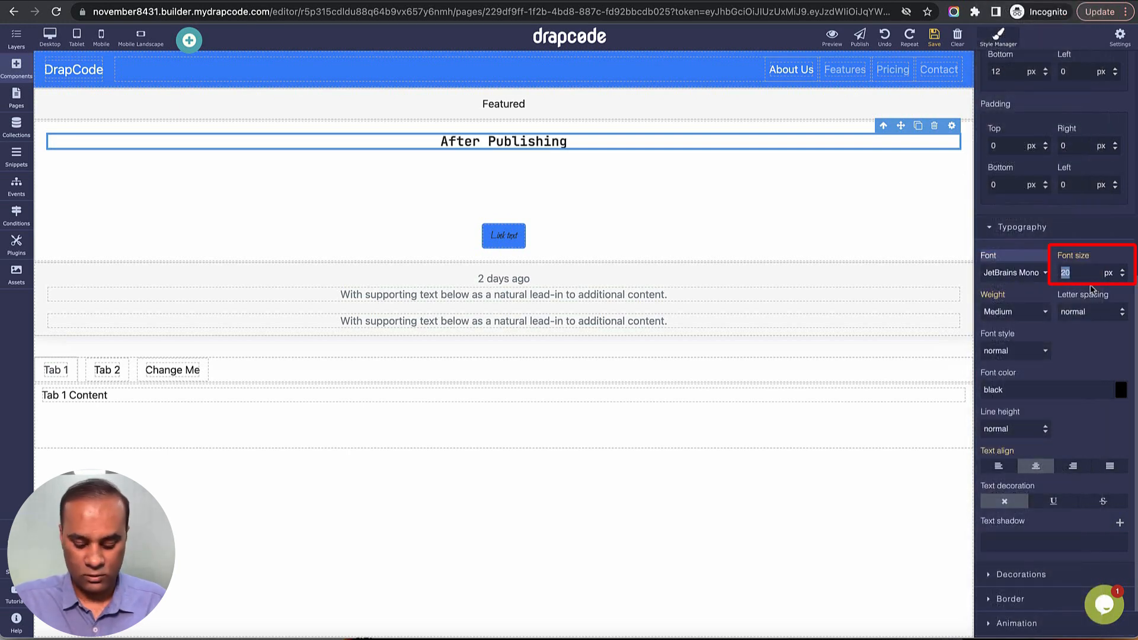
text(2)
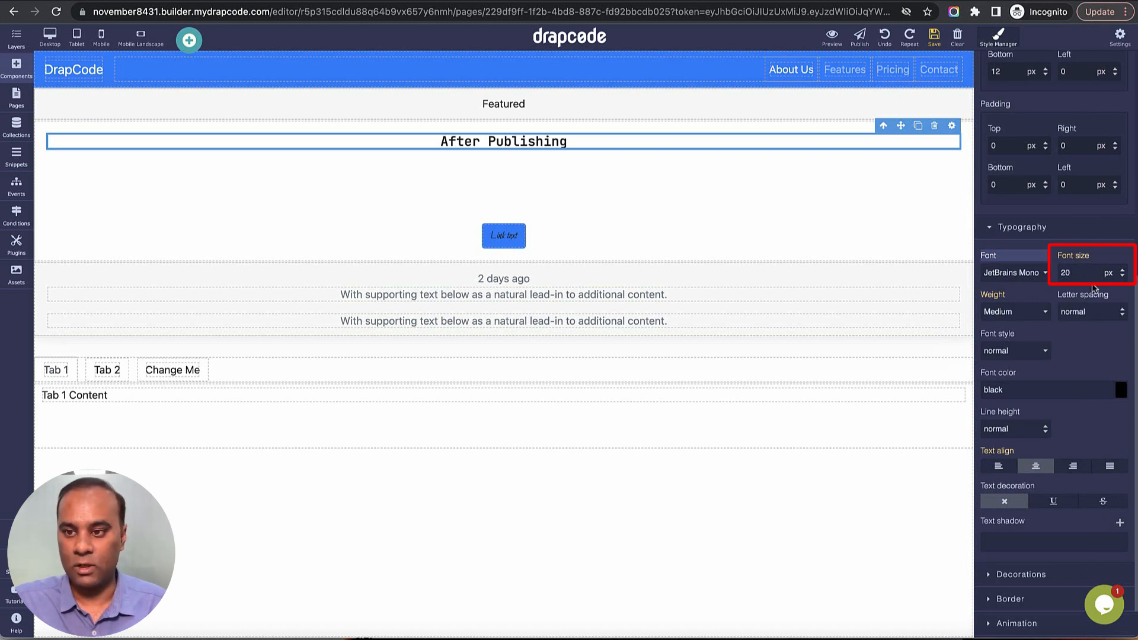
text(3)
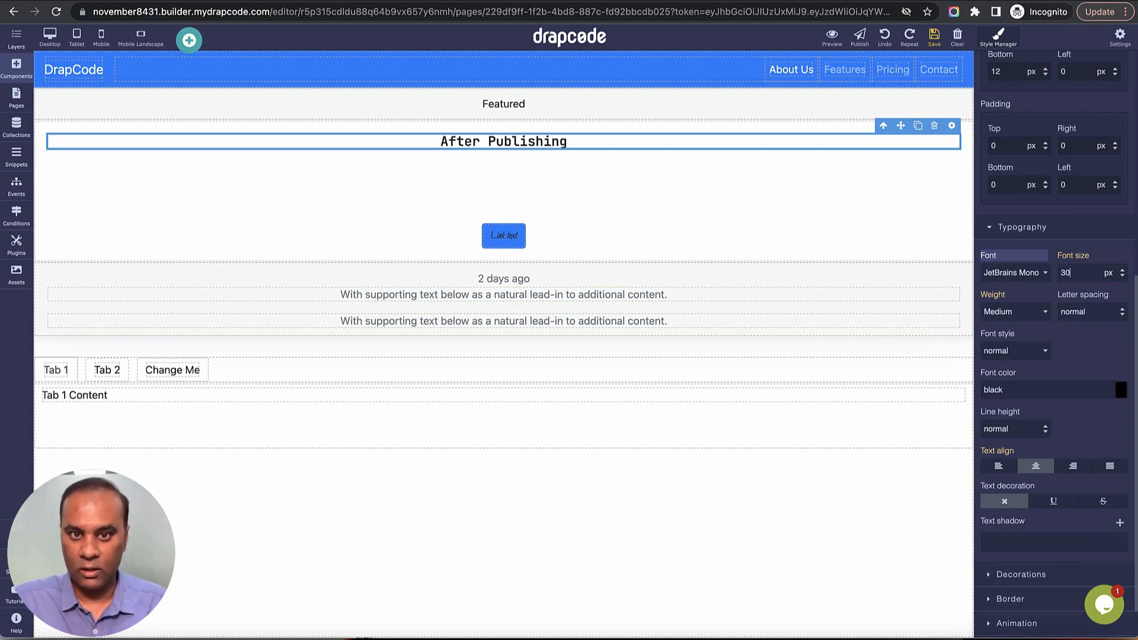
key(Return)
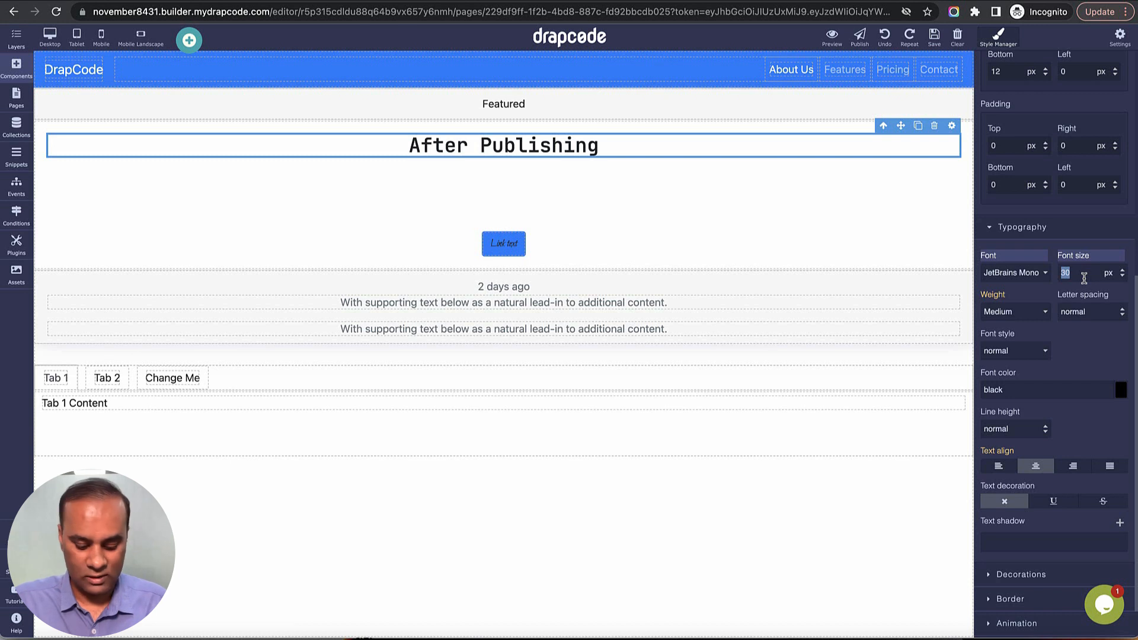
text(40)
key(Return)
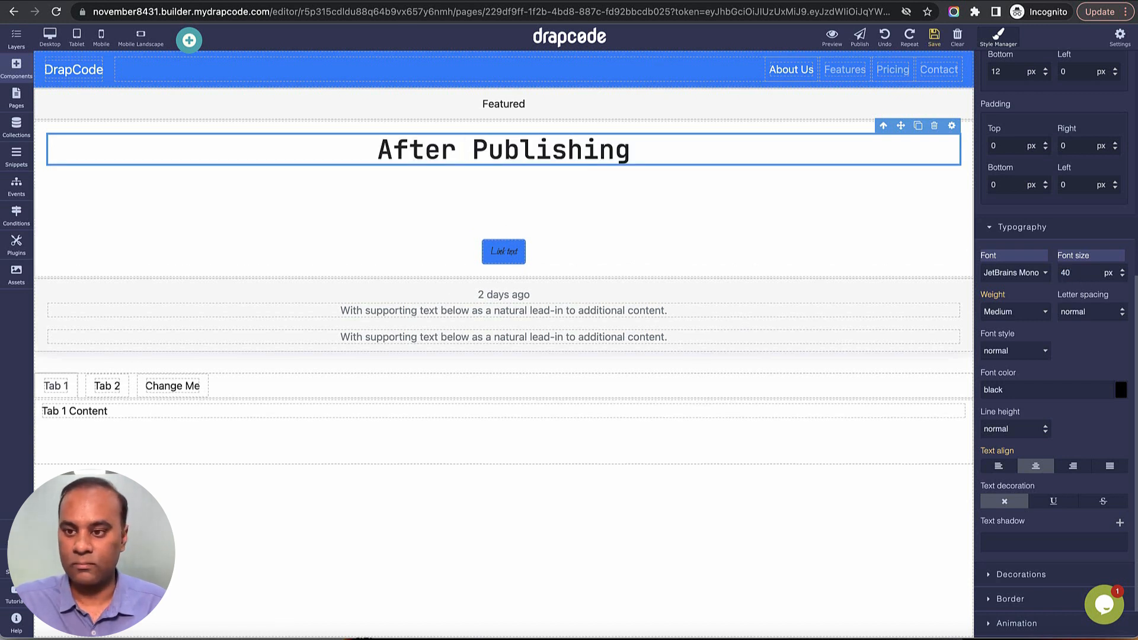
Try the Normal font weight on the After Publishing heading and change it to Bold.
click(1020, 313)
click(1011, 300)
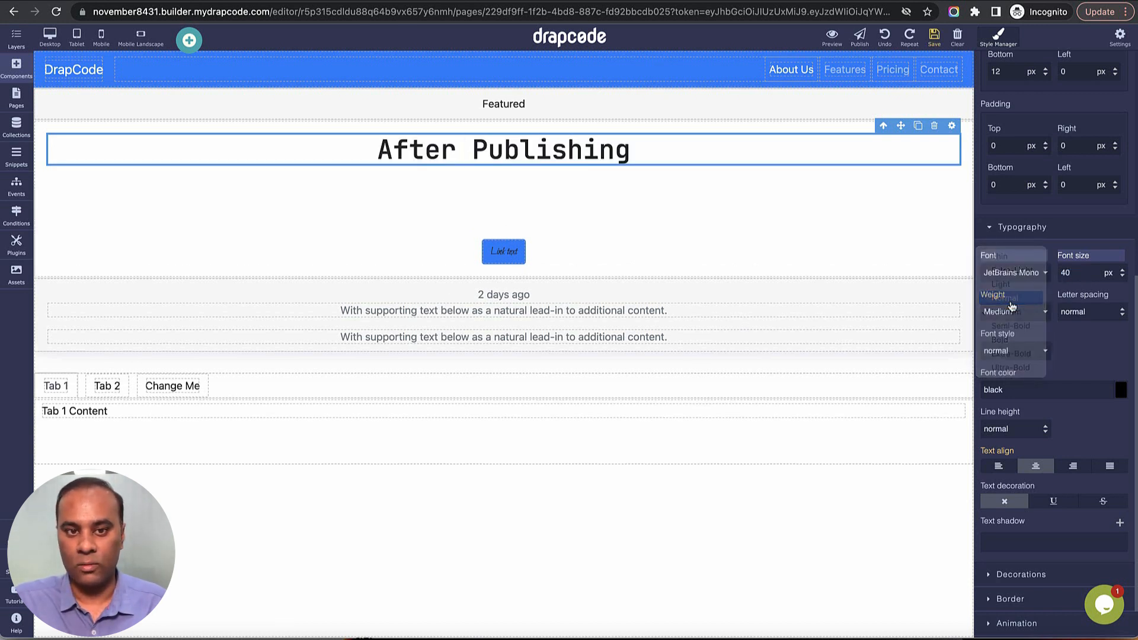
click(1011, 313)
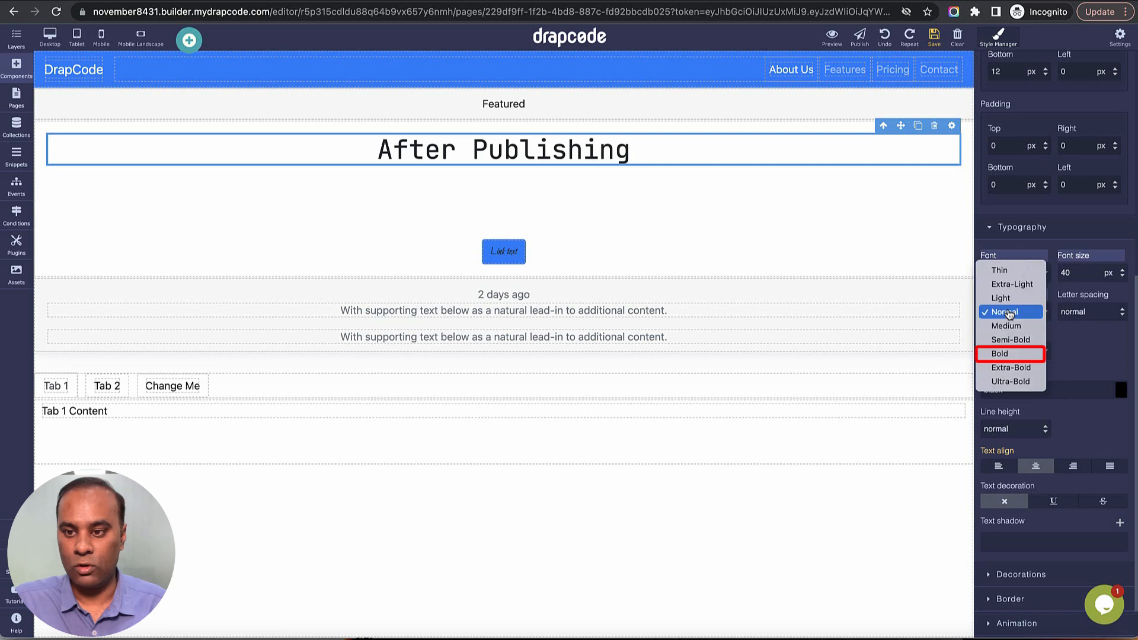
click(1012, 353)
Try letter spacings of 2 px and 13 px on the After Publishing heading and settle on 8 px.
double_click(1090, 315)
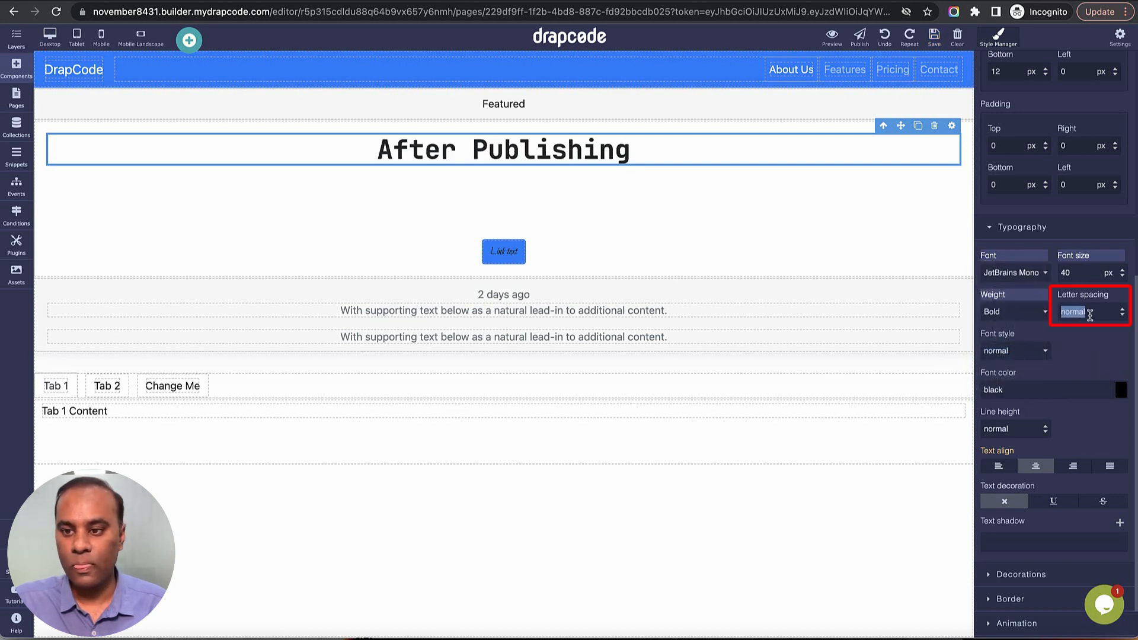
text(2p)
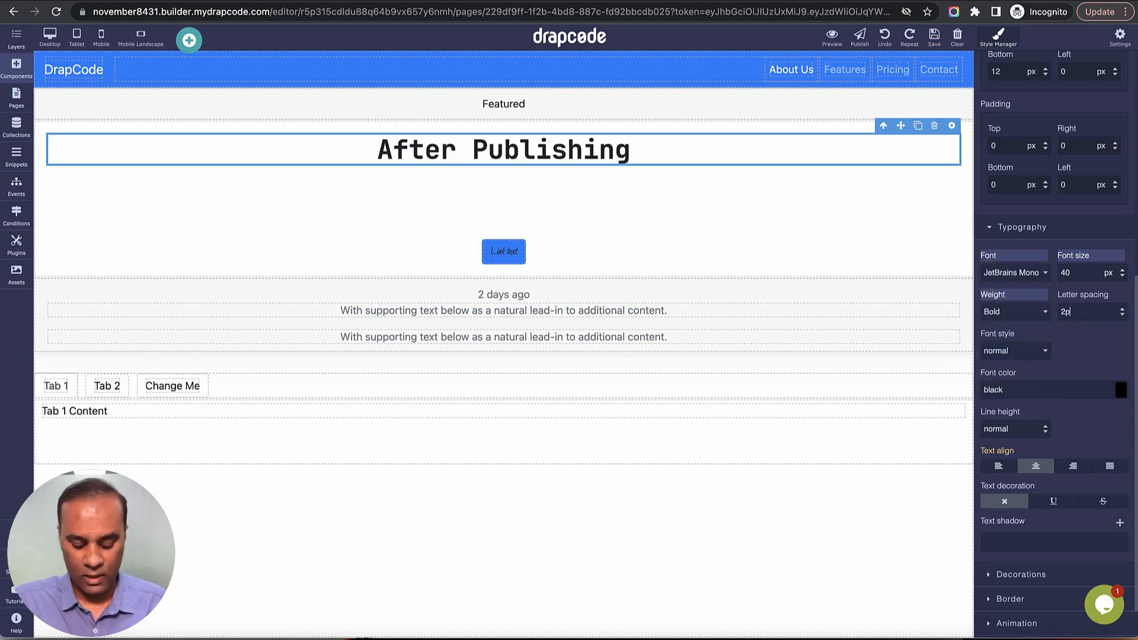
text(x)
key(Return)
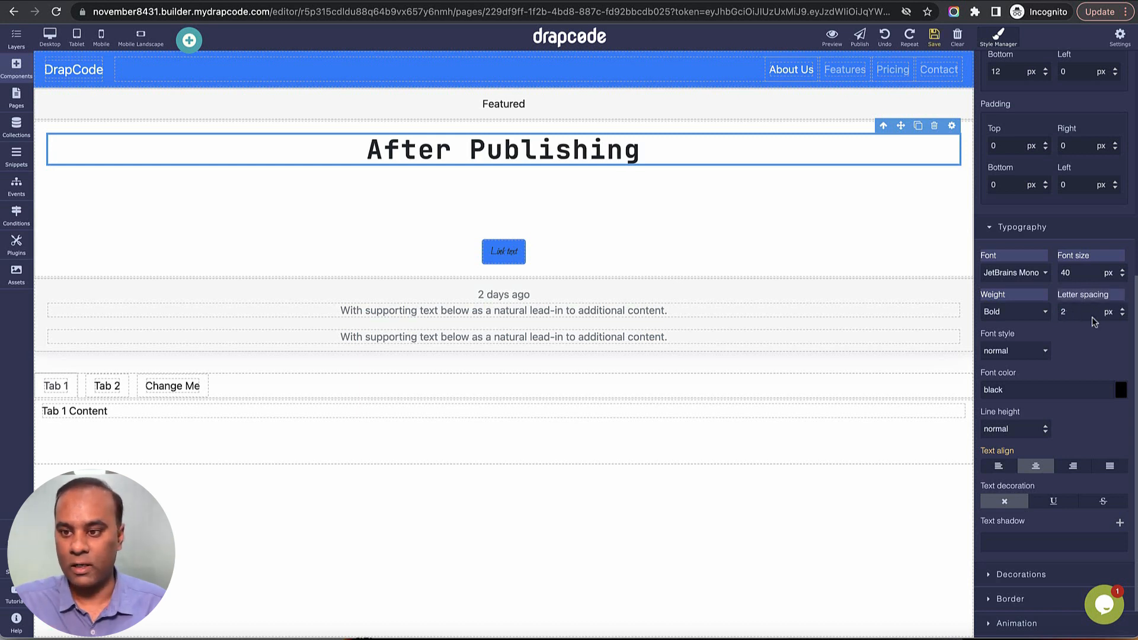
click(1123, 312)
click(1123, 312)
click(1123, 312)
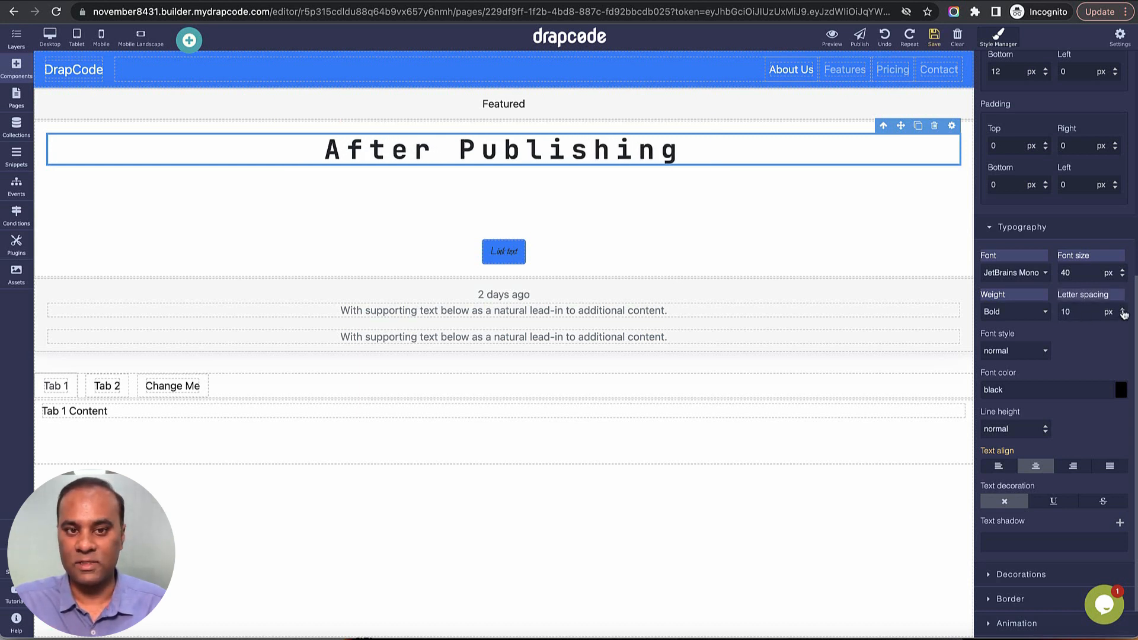
click(1123, 312)
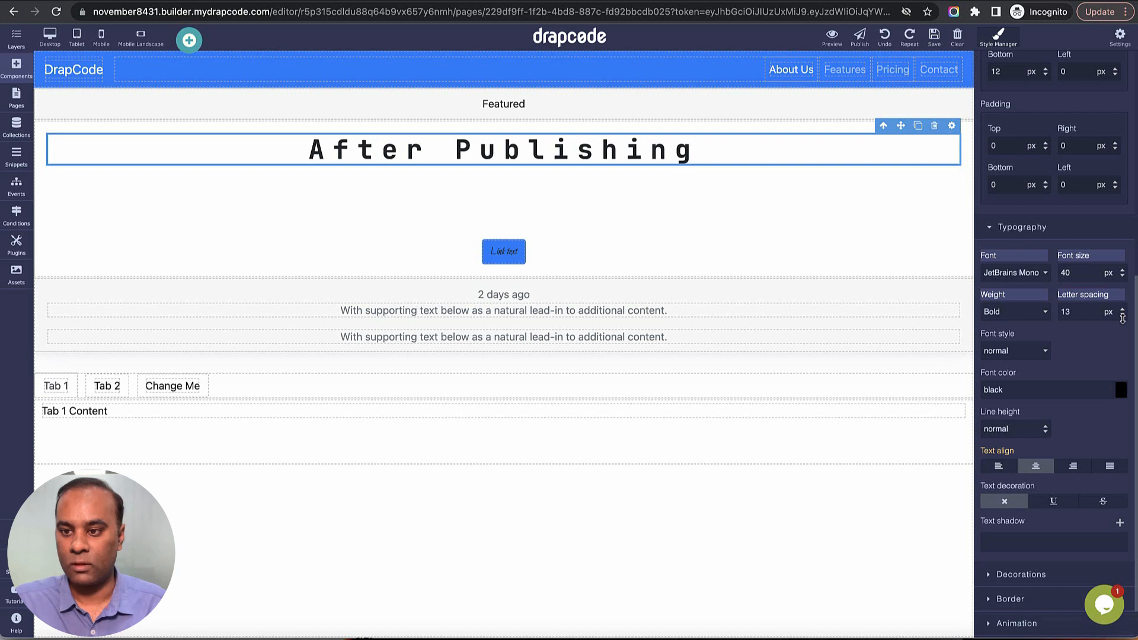
click(1123, 315)
click(1122, 315)
click(1123, 315)
click(1123, 316)
click(1122, 315)
Try the italic, initial and oblique font styles on the After Publishing heading and return it to normal.
click(1015, 351)
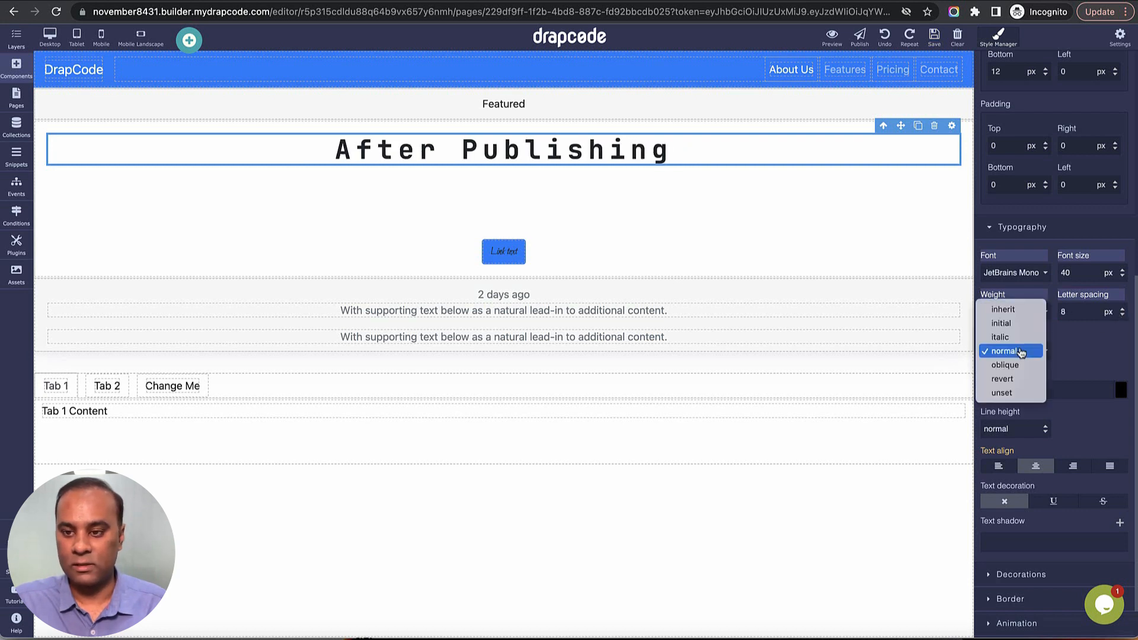
click(1015, 336)
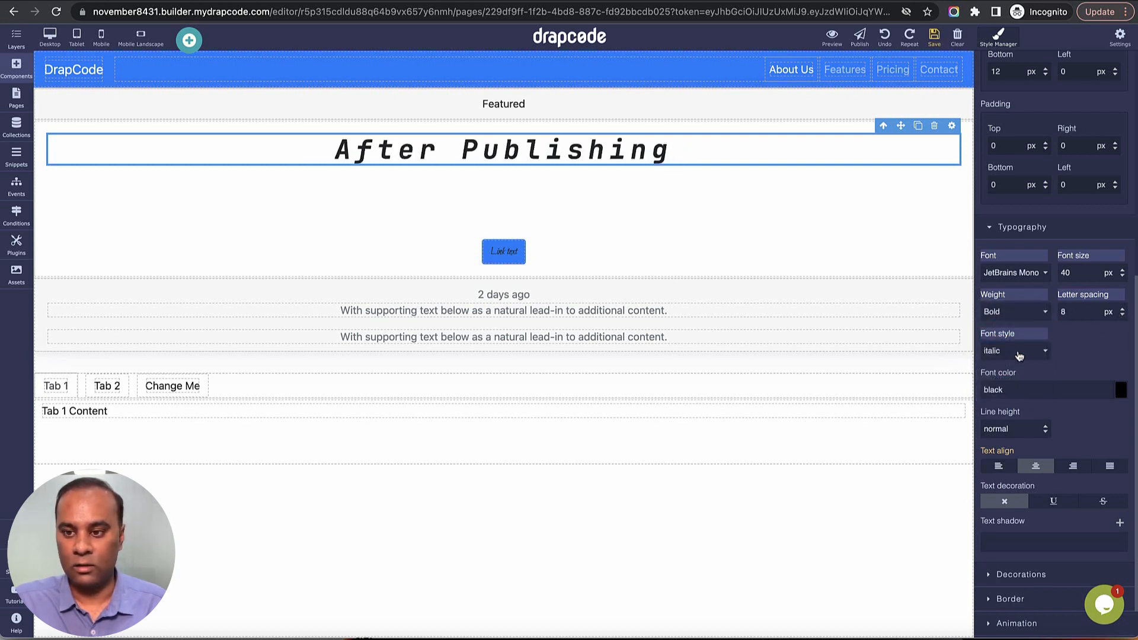
click(1019, 355)
click(1019, 337)
click(1019, 353)
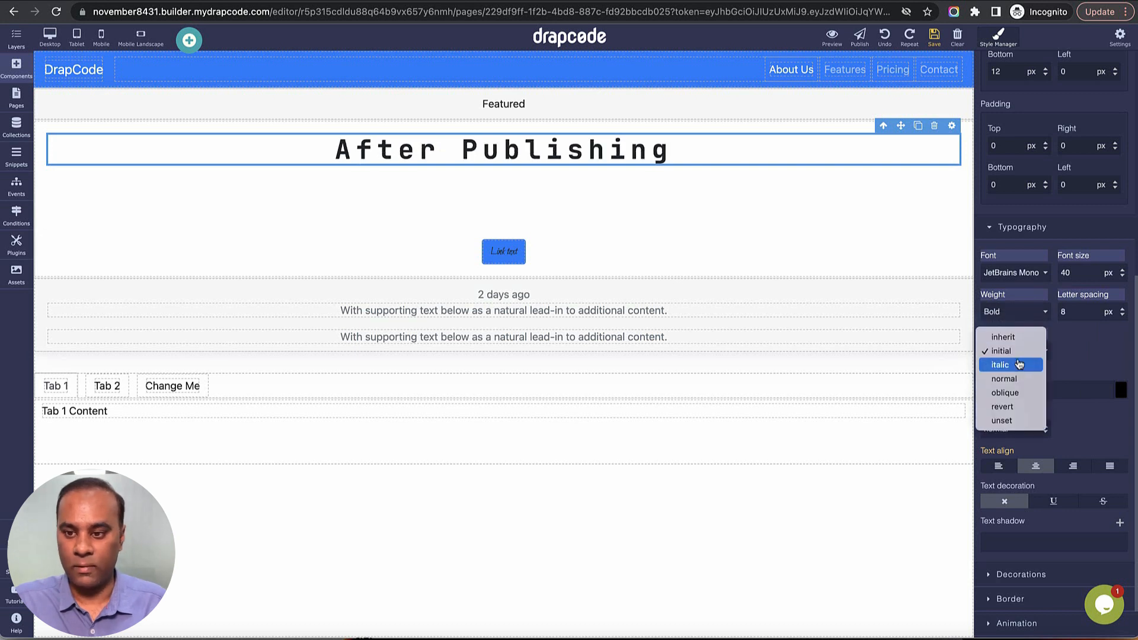
click(1017, 392)
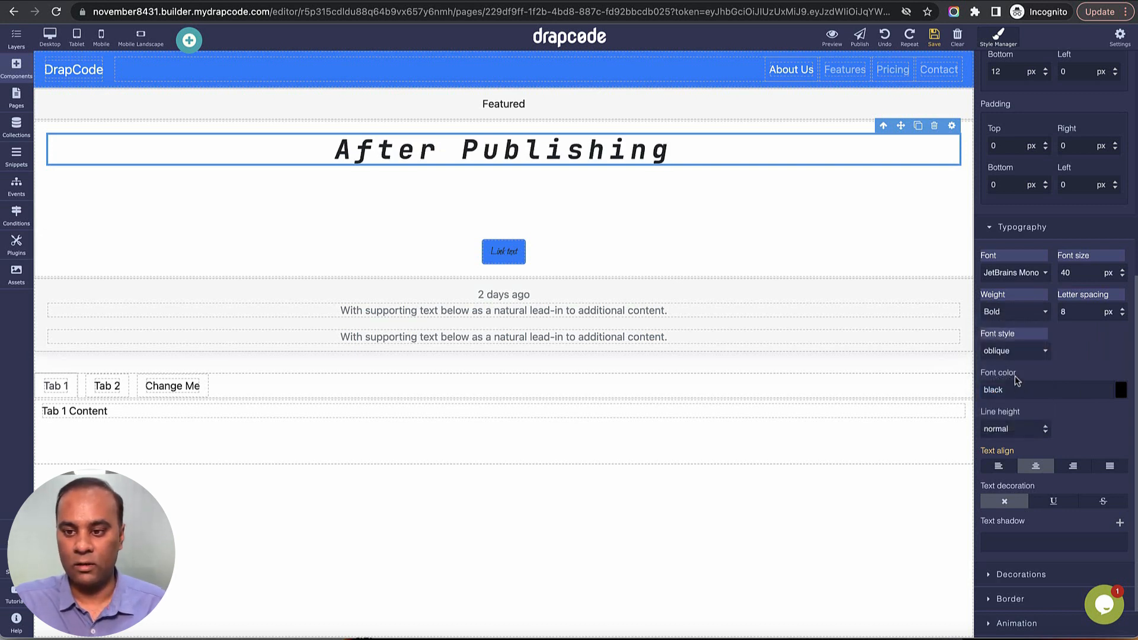
click(1015, 350)
click(1016, 334)
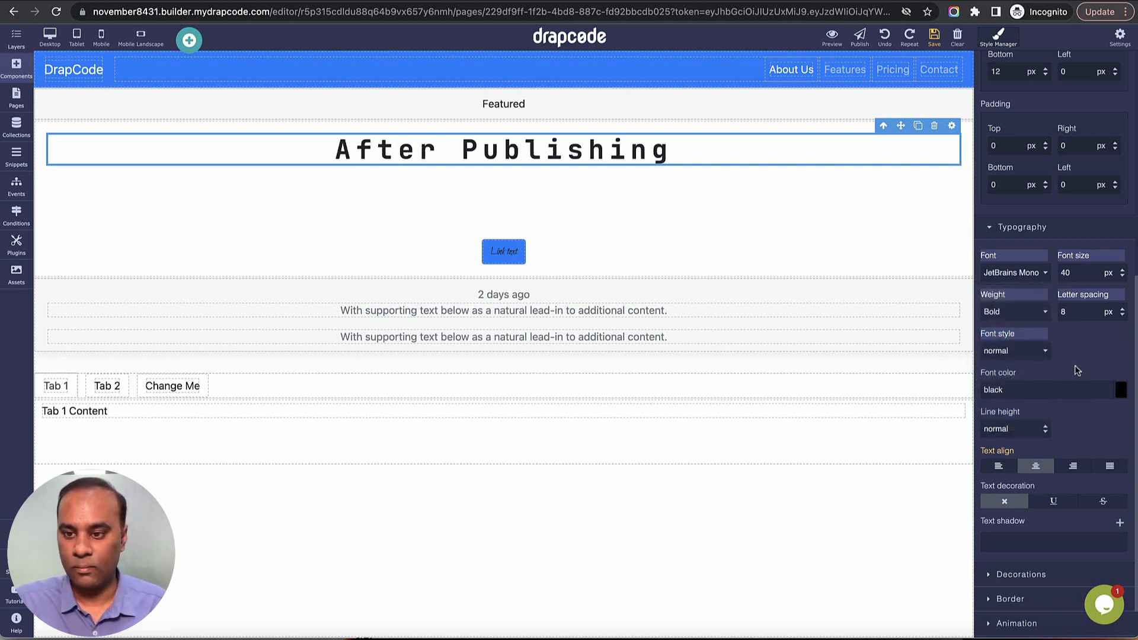
Try a dark red font color on the After Publishing heading and change it to the dark teal #084b47.
click(1121, 389)
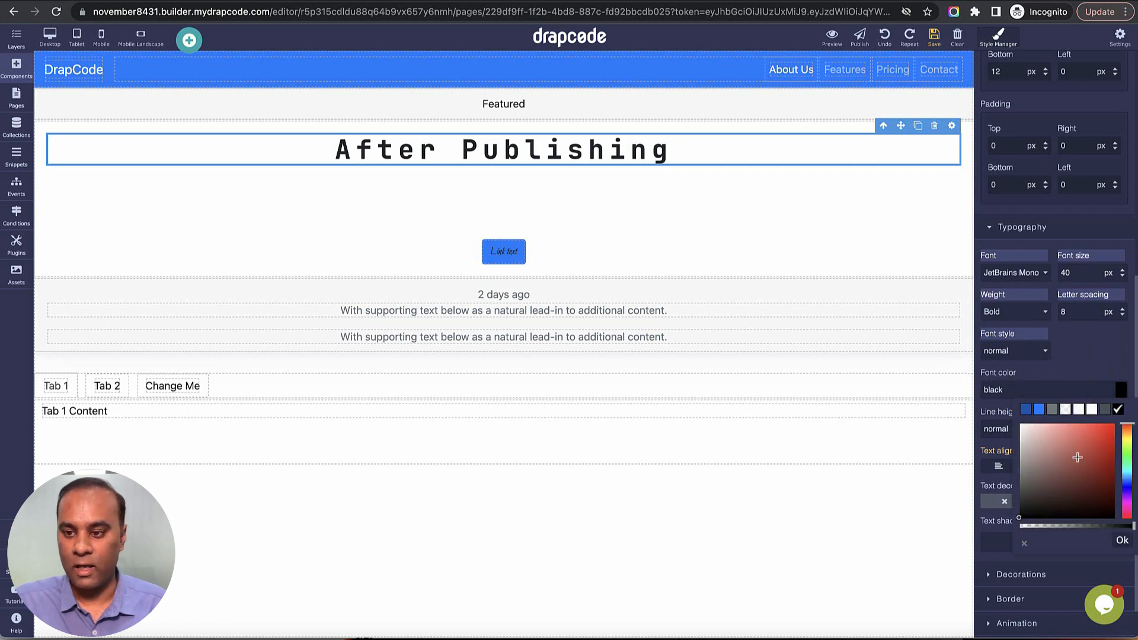
click(1104, 436)
click(1104, 489)
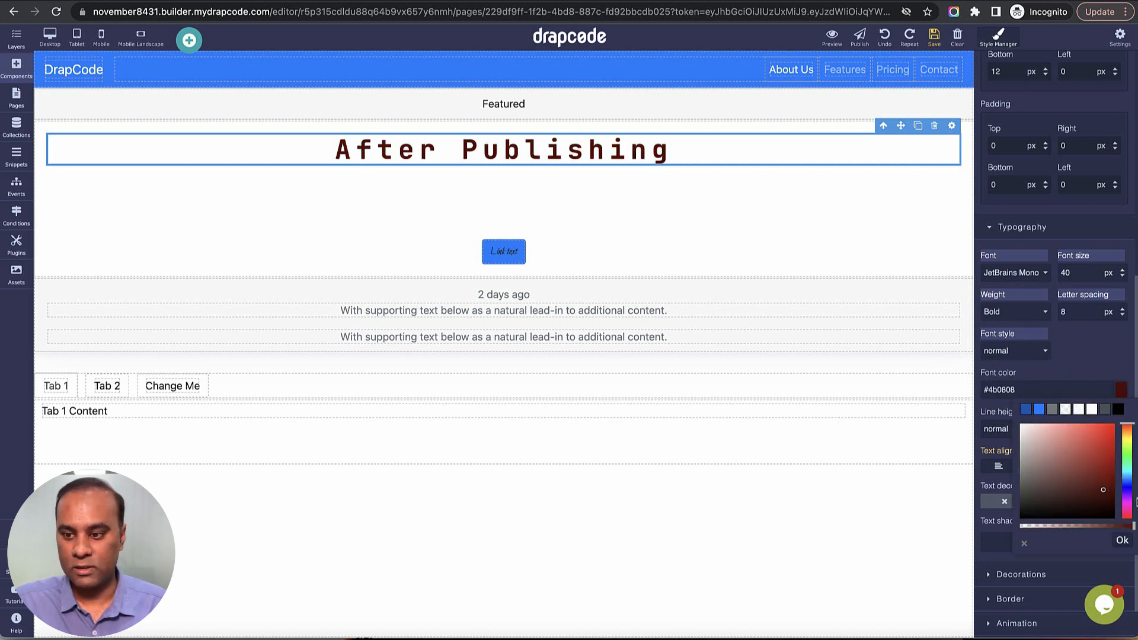
click(1126, 489)
click(1126, 471)
click(1104, 363)
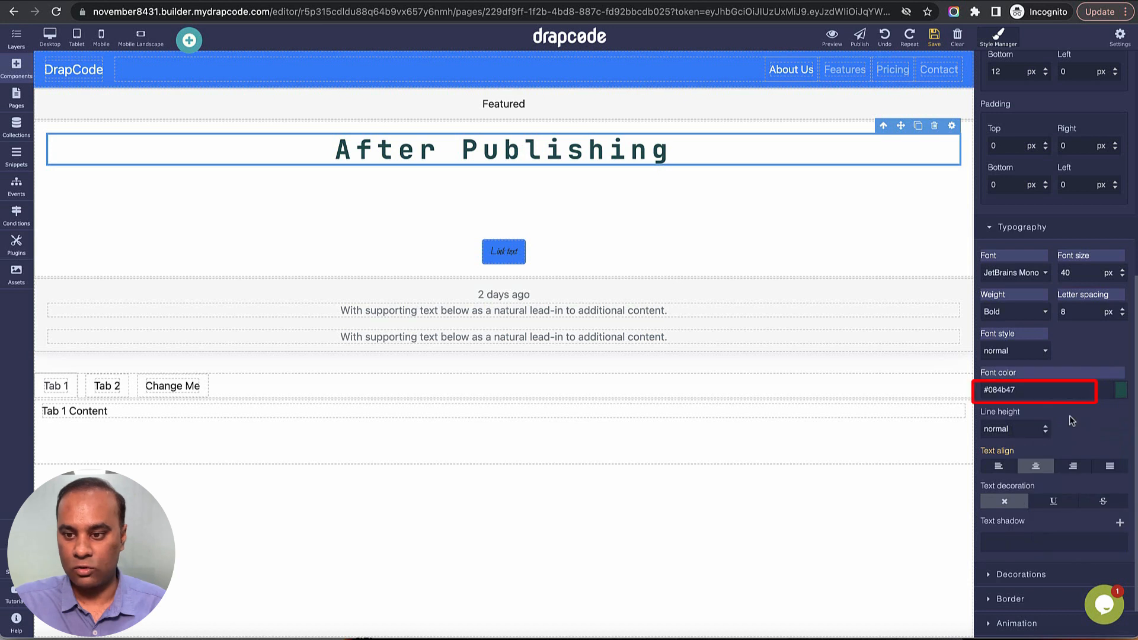
Try the hex font color #abf231 on the After Publishing heading.
double_click(1008, 389)
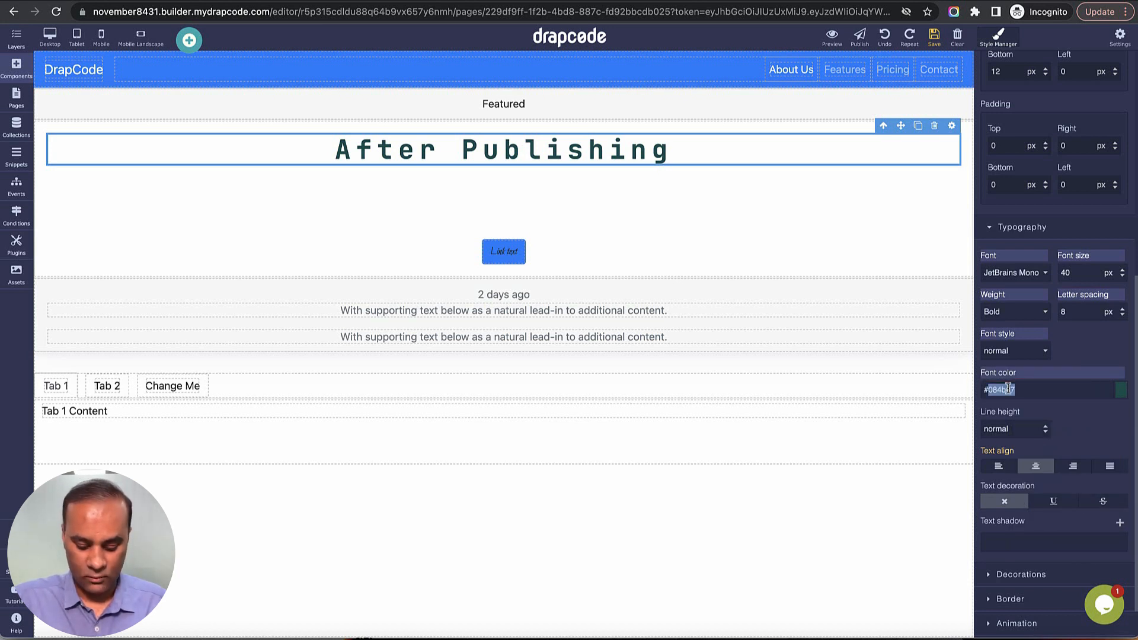
text(abf231)
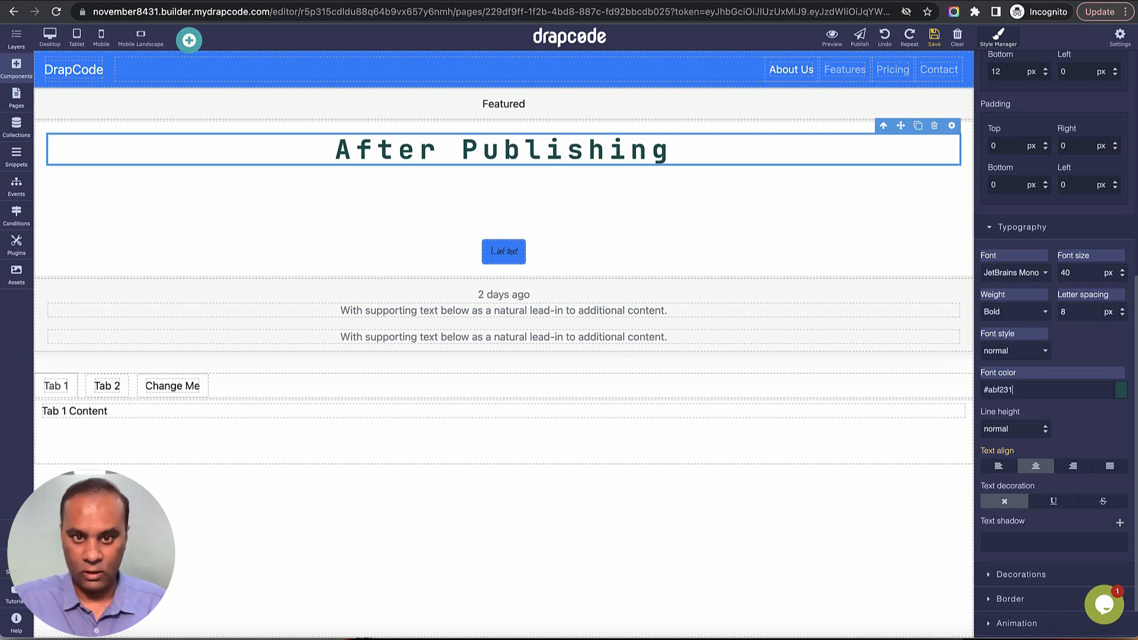
key(Tab)
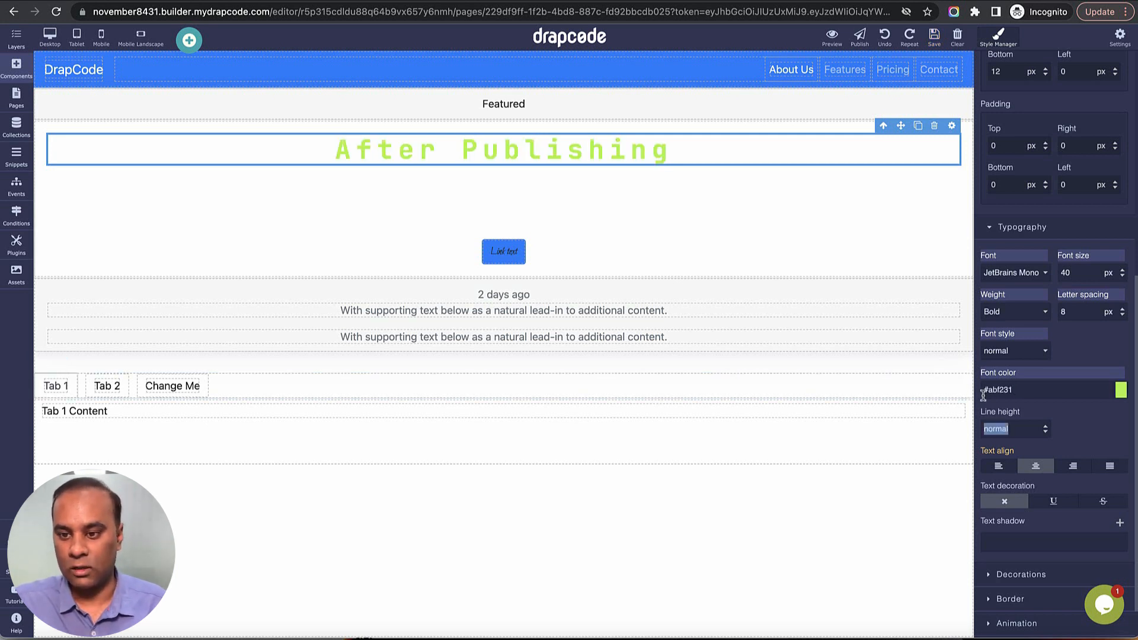
Pick the purple font color #9461de for the After Publishing heading.
click(1120, 389)
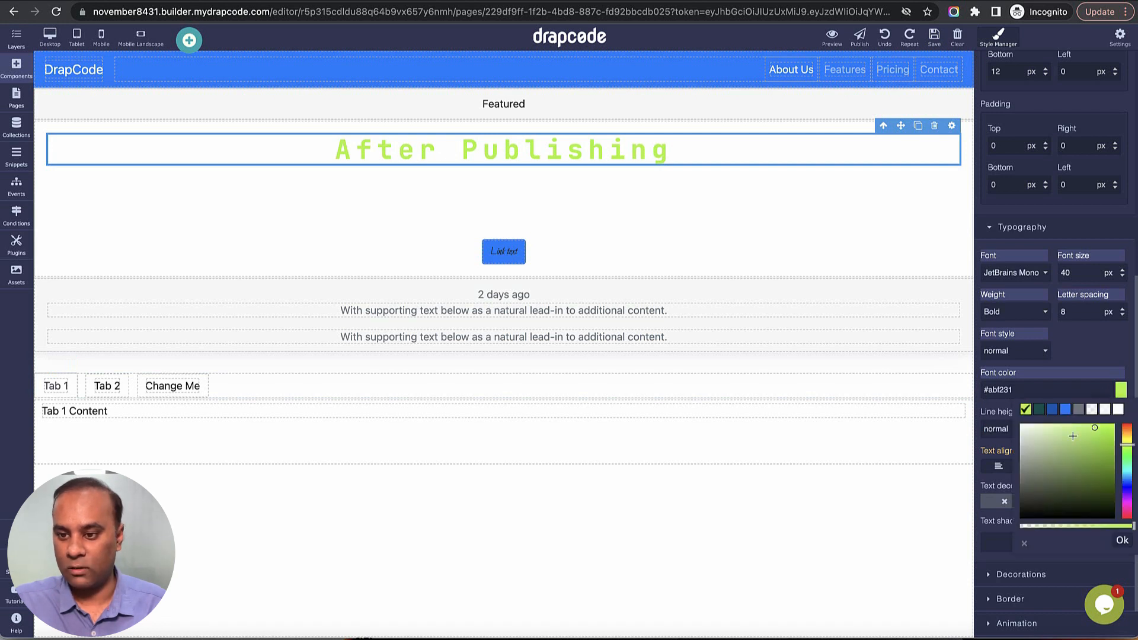
click(1073, 437)
drag(1126, 446, 1127, 493)
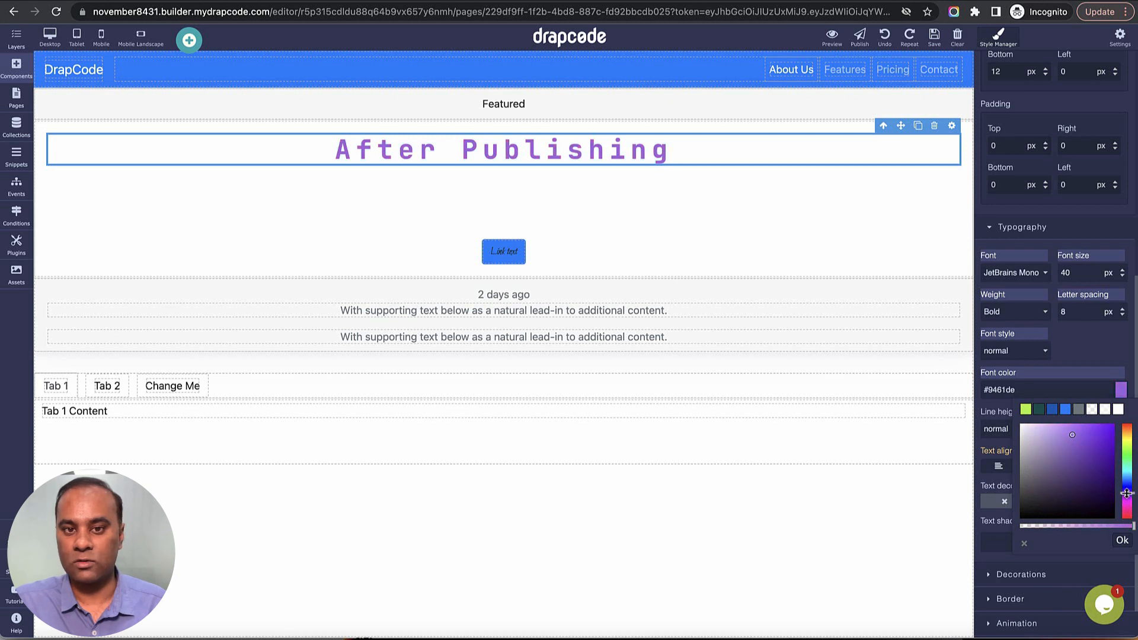
click(1090, 354)
Set the After Publishing heading's line height to 200 px.
scroll(1065, 406, down, 1)
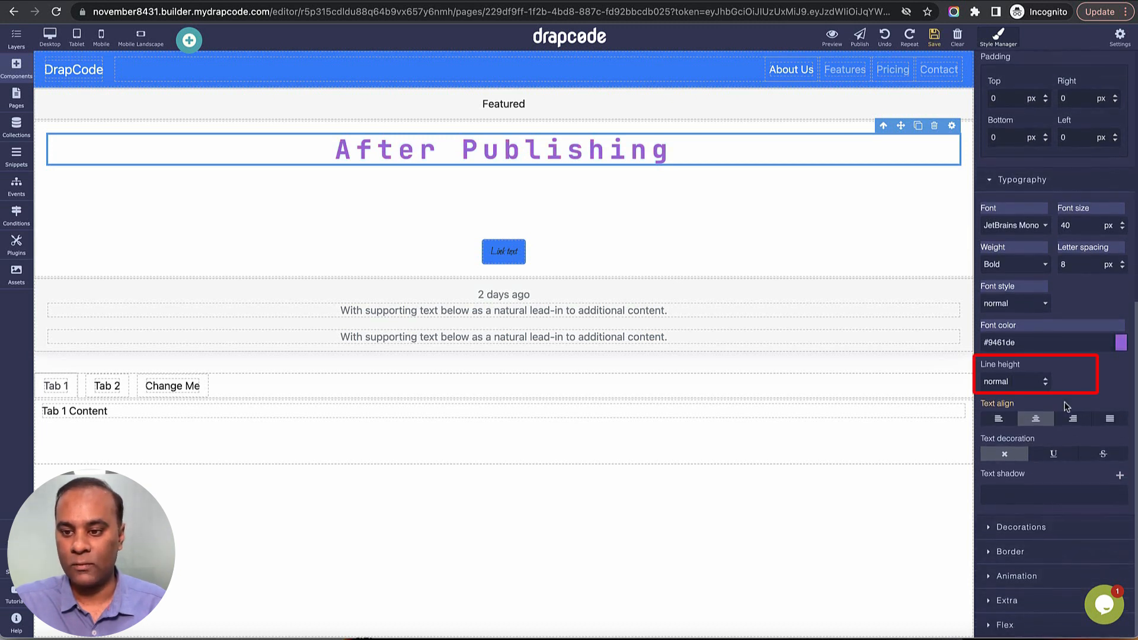
click(1028, 385)
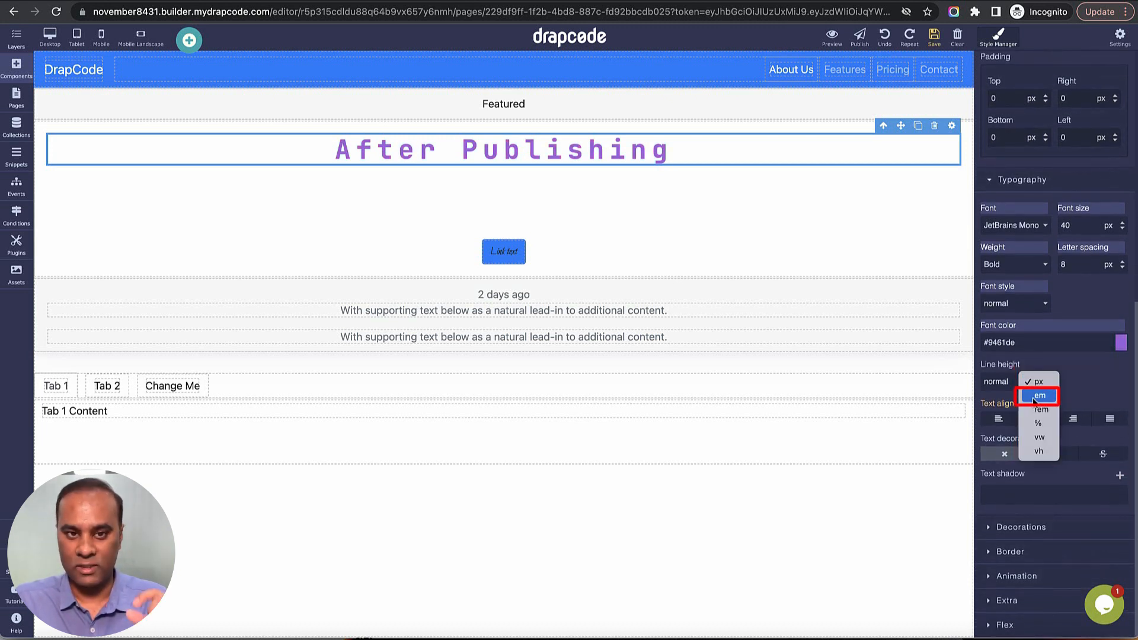
click(1034, 397)
double_click(1020, 385)
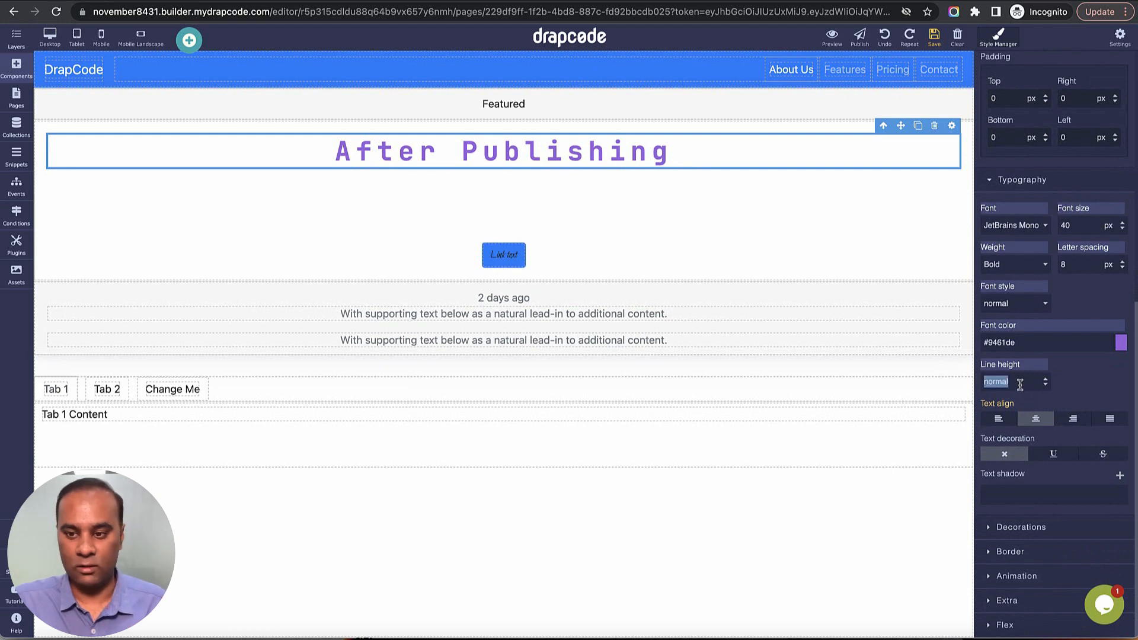
text(200)
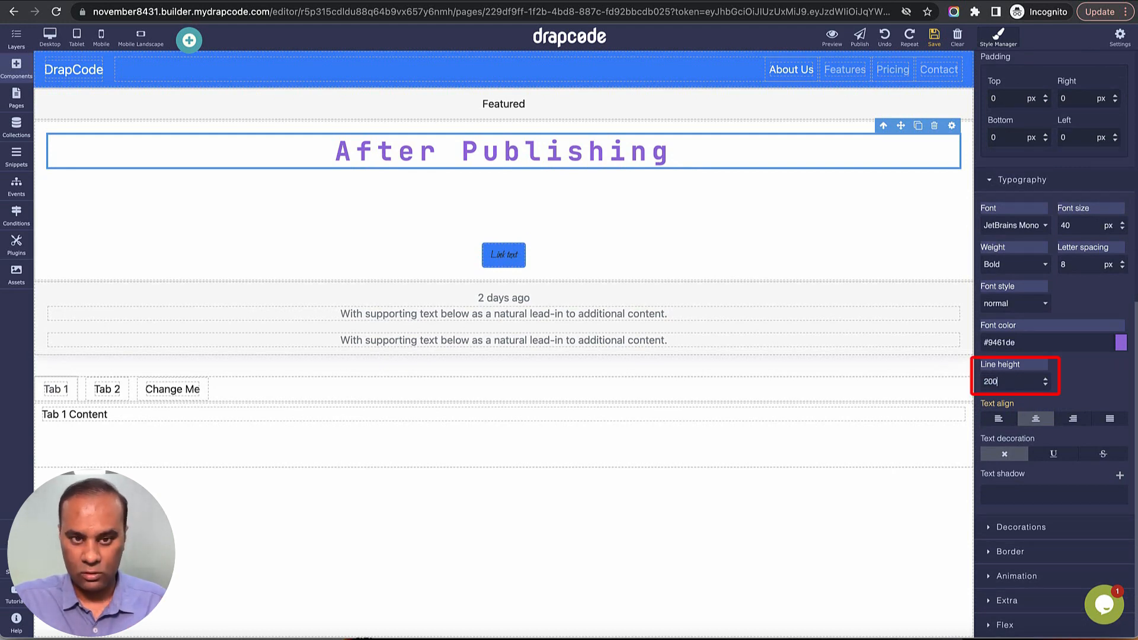
text(px)
key(Return)
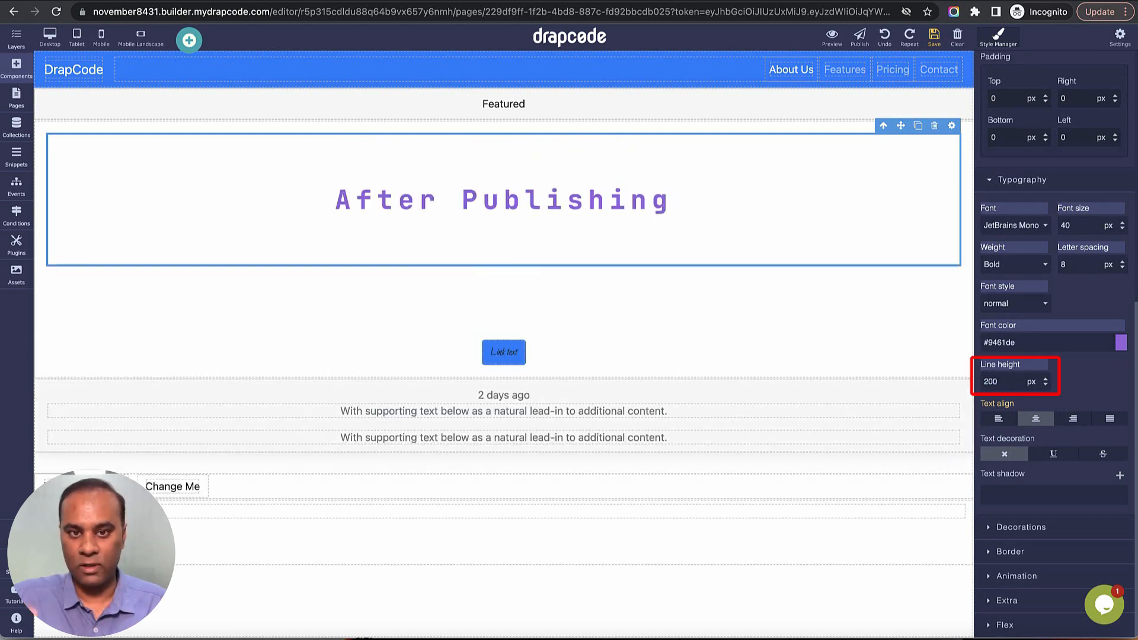
double_click(1017, 385)
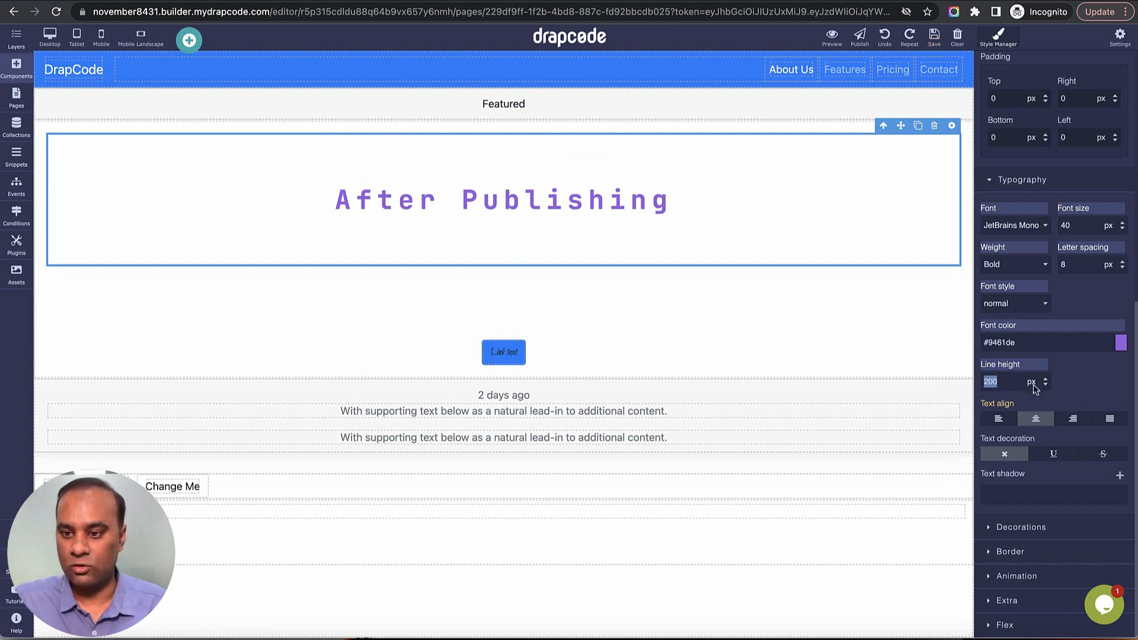
click(1032, 383)
click(1073, 388)
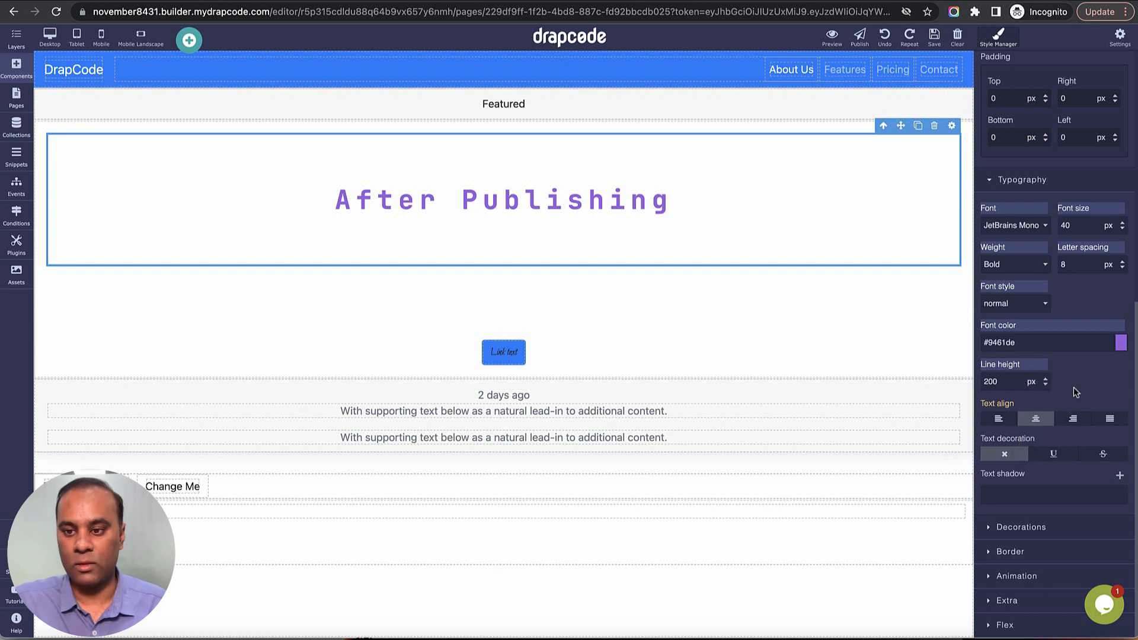
double_click(1015, 384)
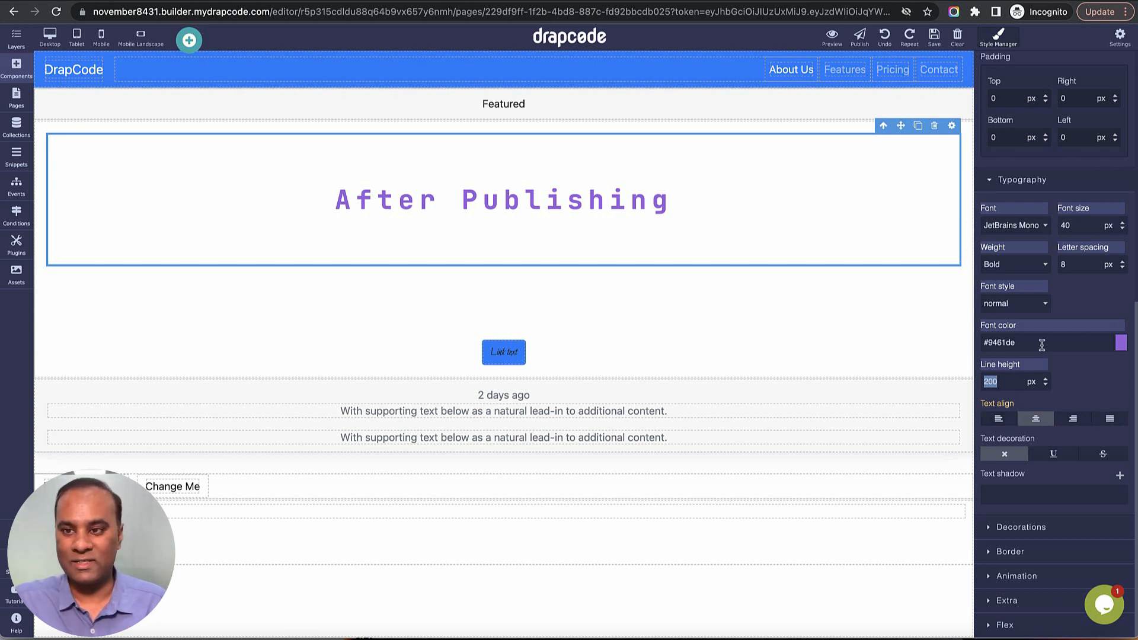
scroll(1061, 237, up, 10)
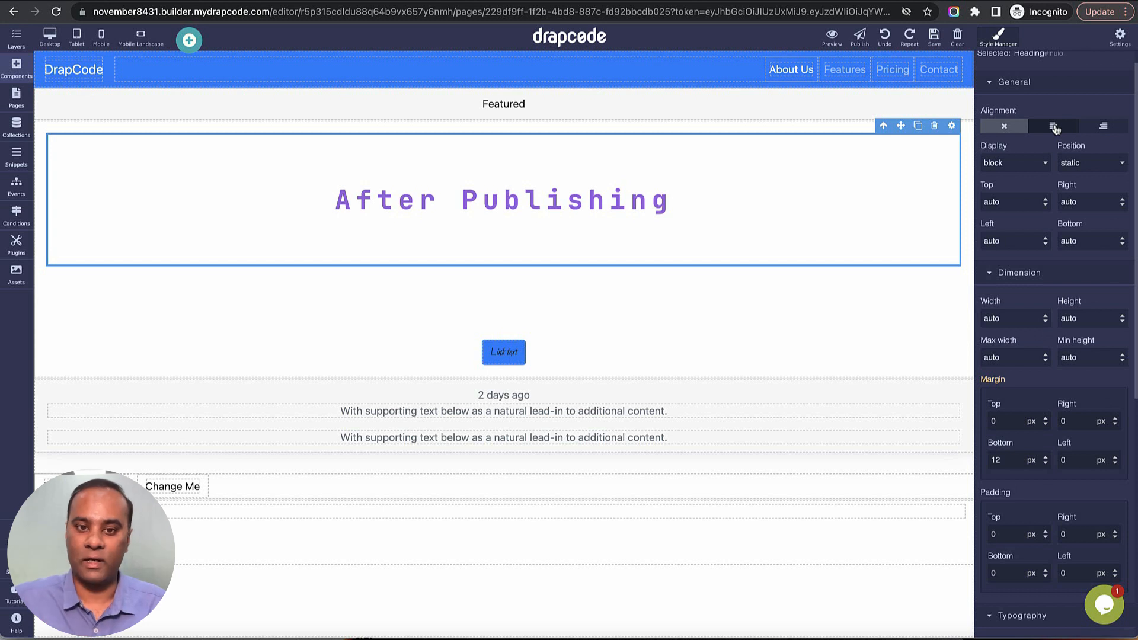
scroll(1004, 311, down, 5)
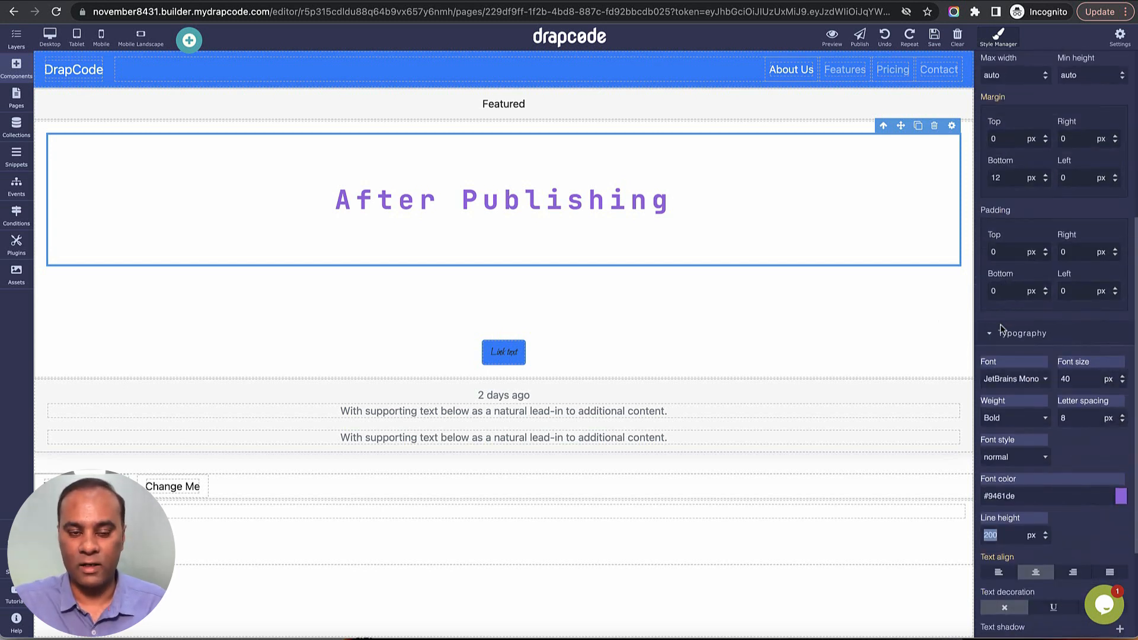
click(755, 208)
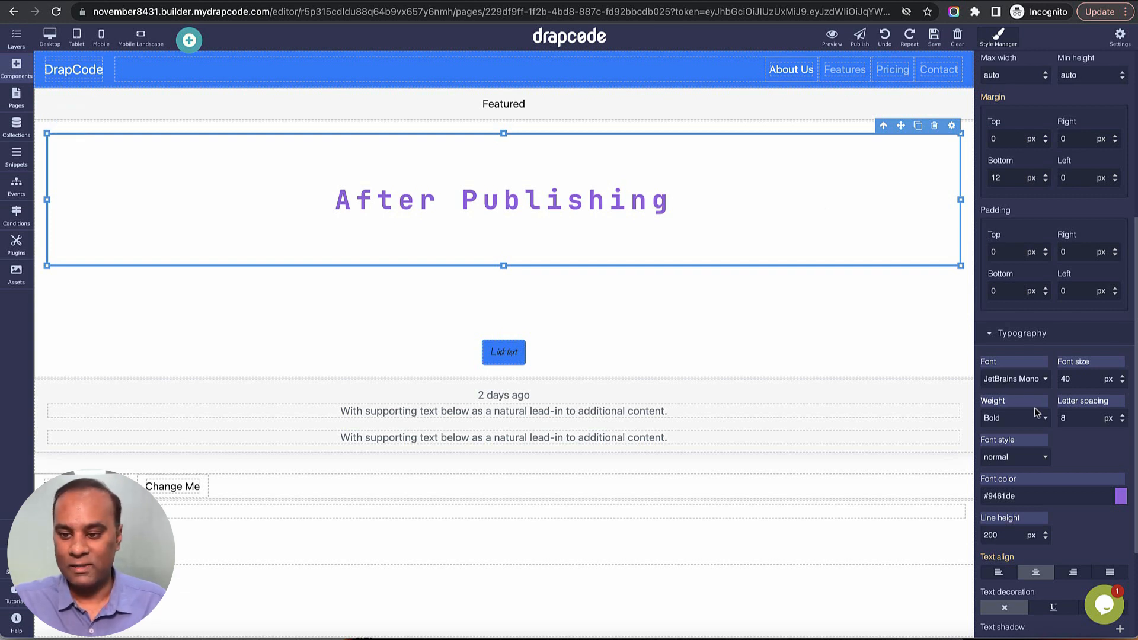
Try left, center and right text alignment on the After Publishing heading and settle on left.
scroll(1008, 415, down, 3)
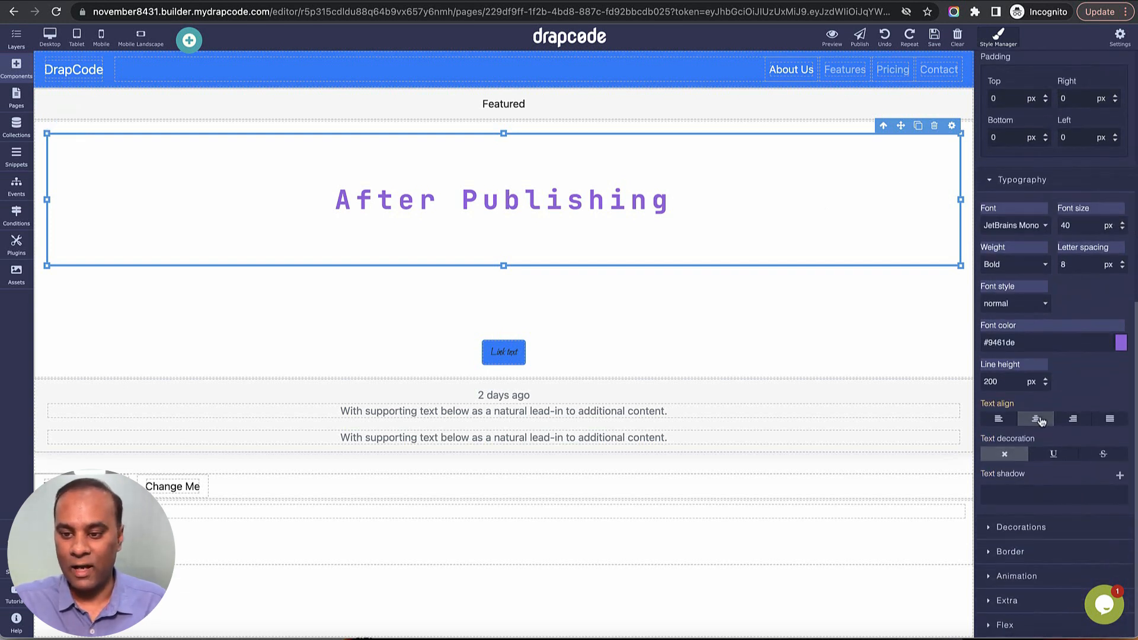
click(999, 420)
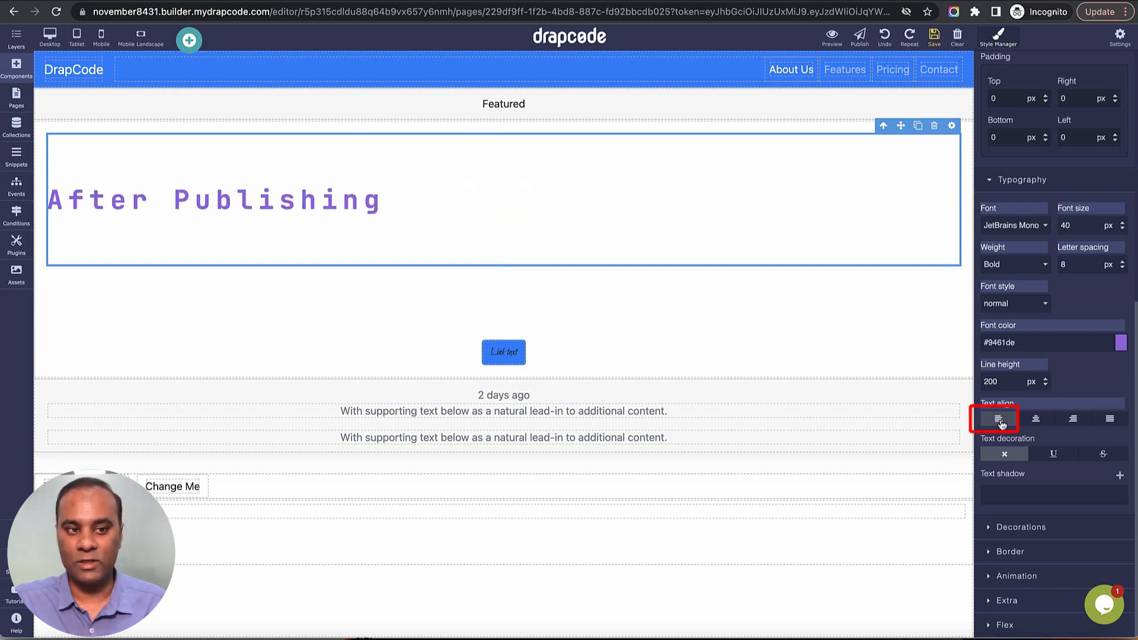
click(1036, 419)
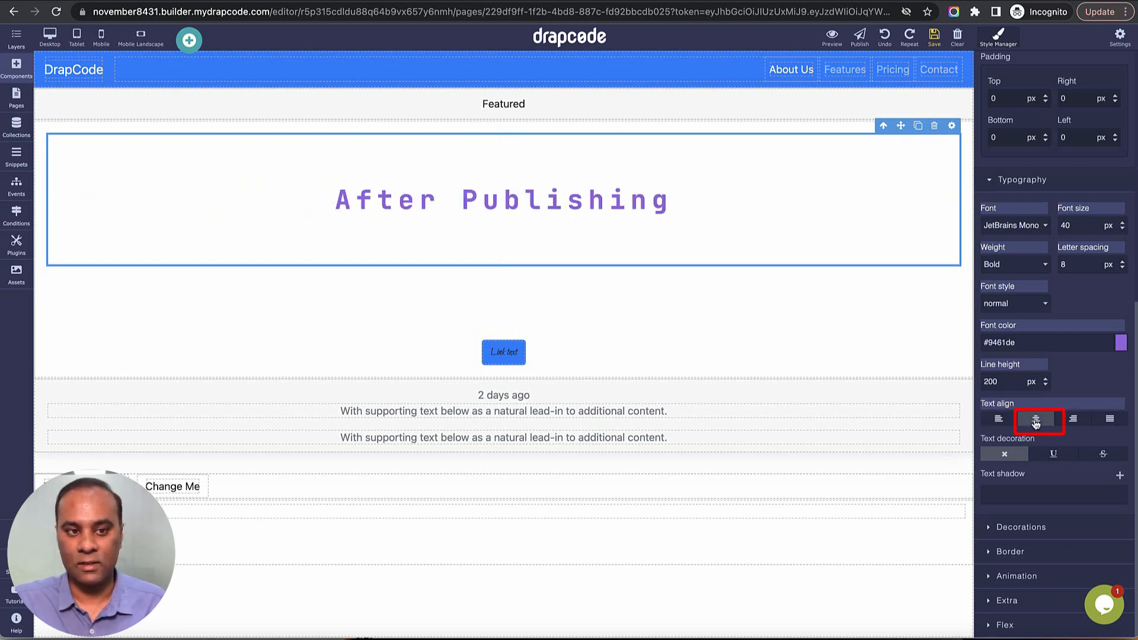
click(1073, 420)
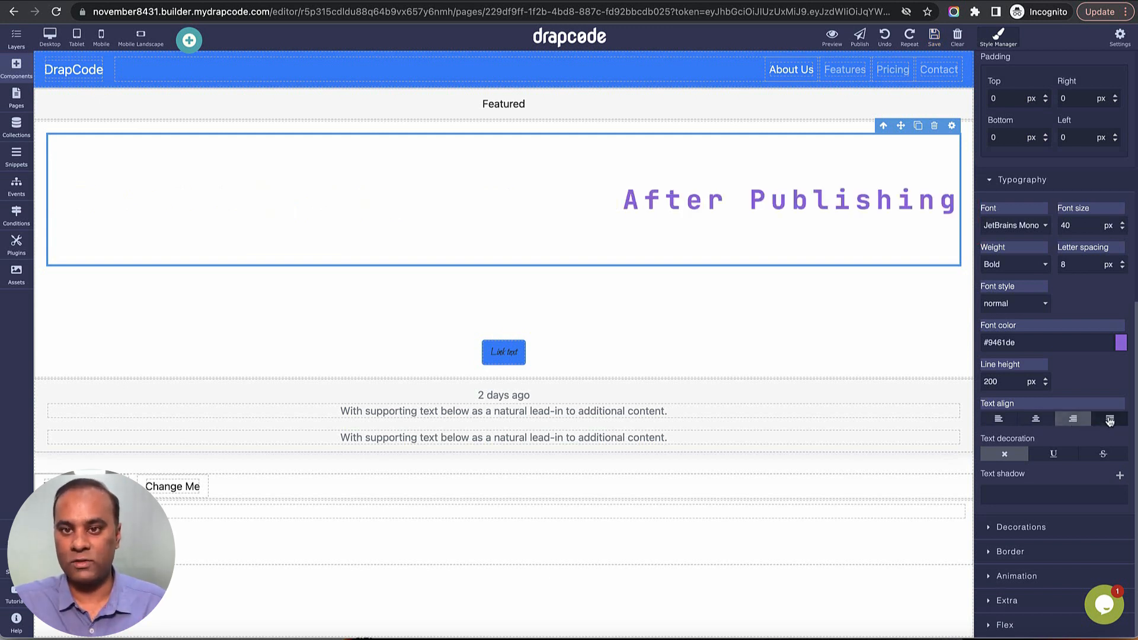
click(1038, 421)
click(1001, 417)
Set the After Publishing heading's left padding to 20 px.
scroll(1007, 385, up, 5)
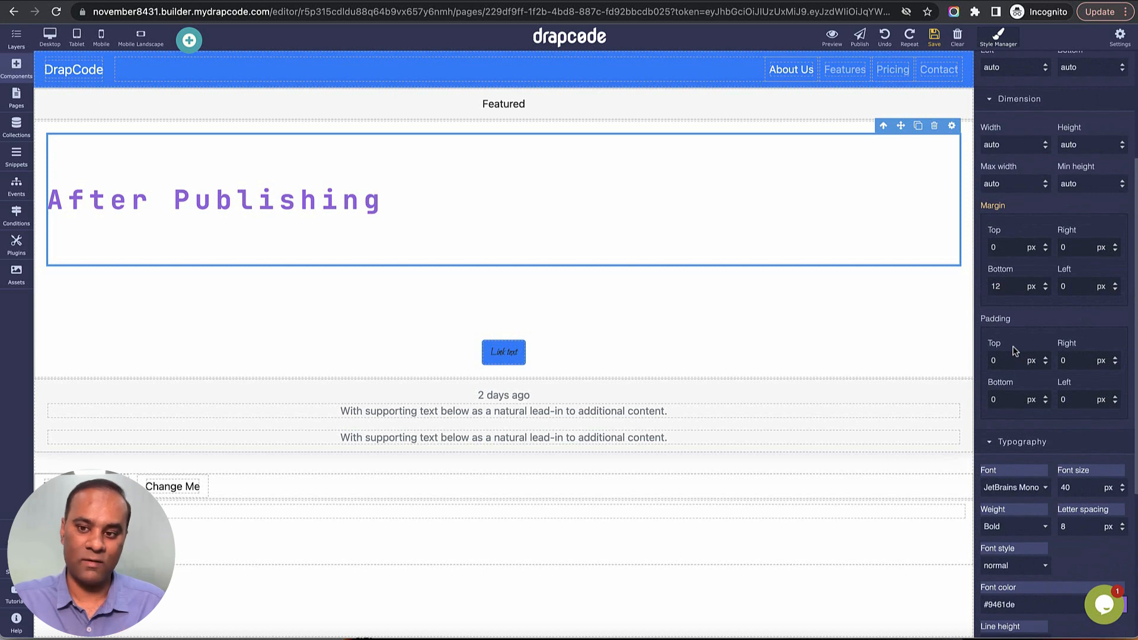
double_click(1011, 400)
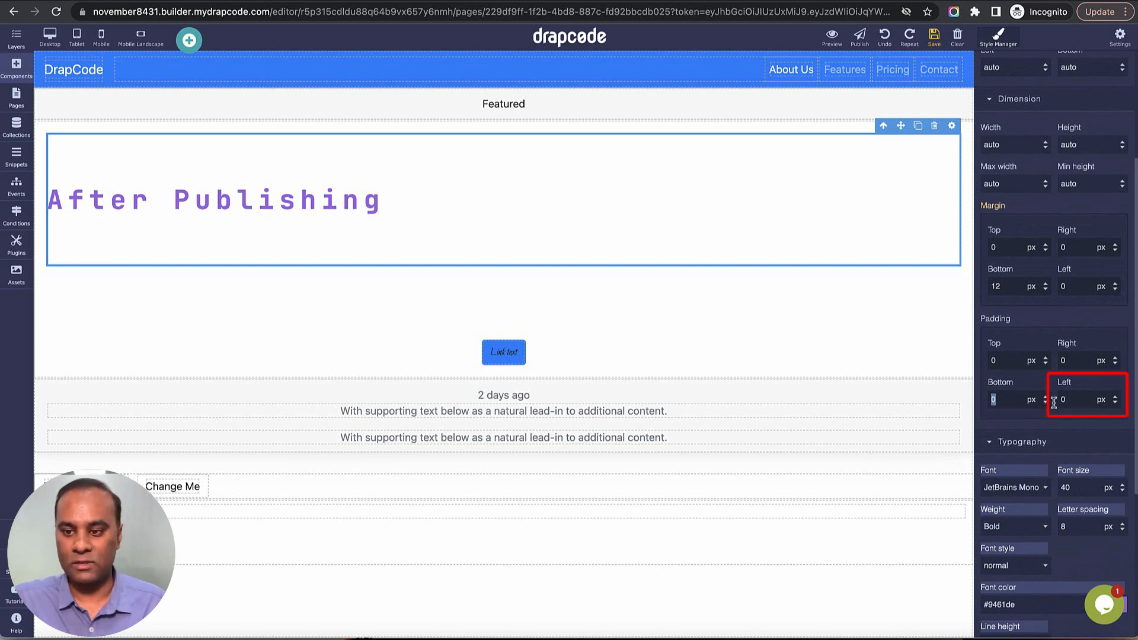
double_click(1083, 401)
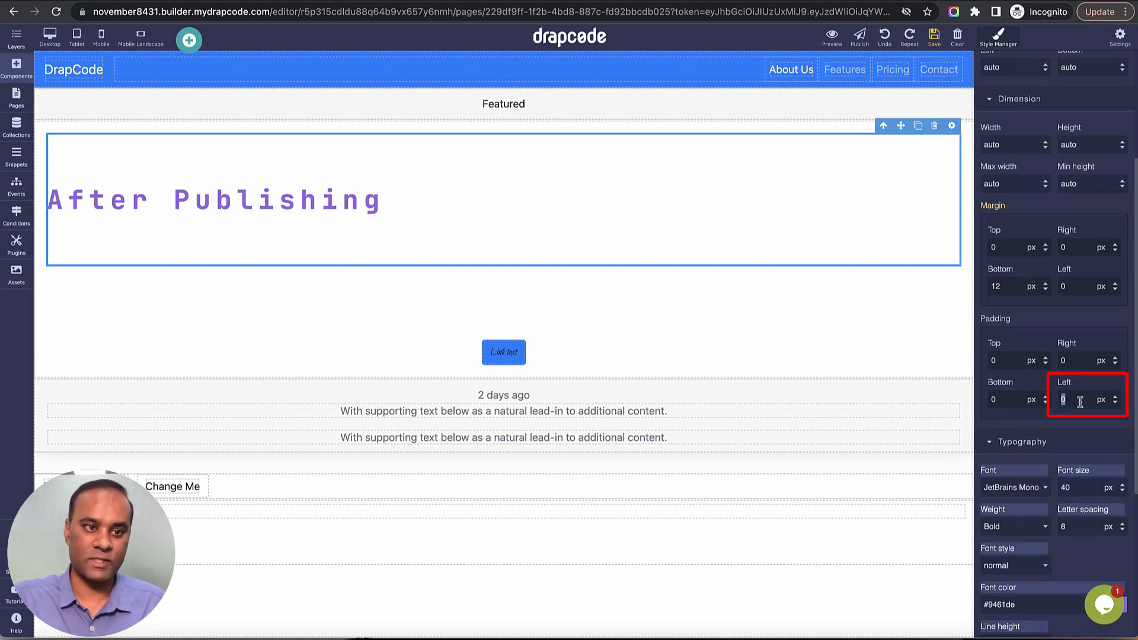
text(2)
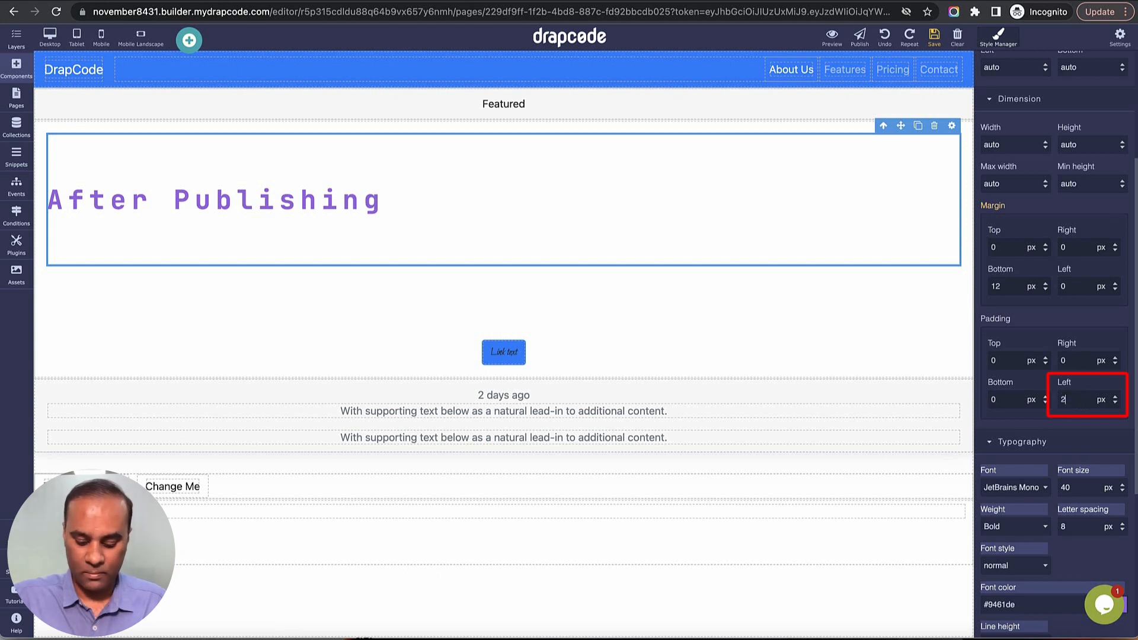
text(0)
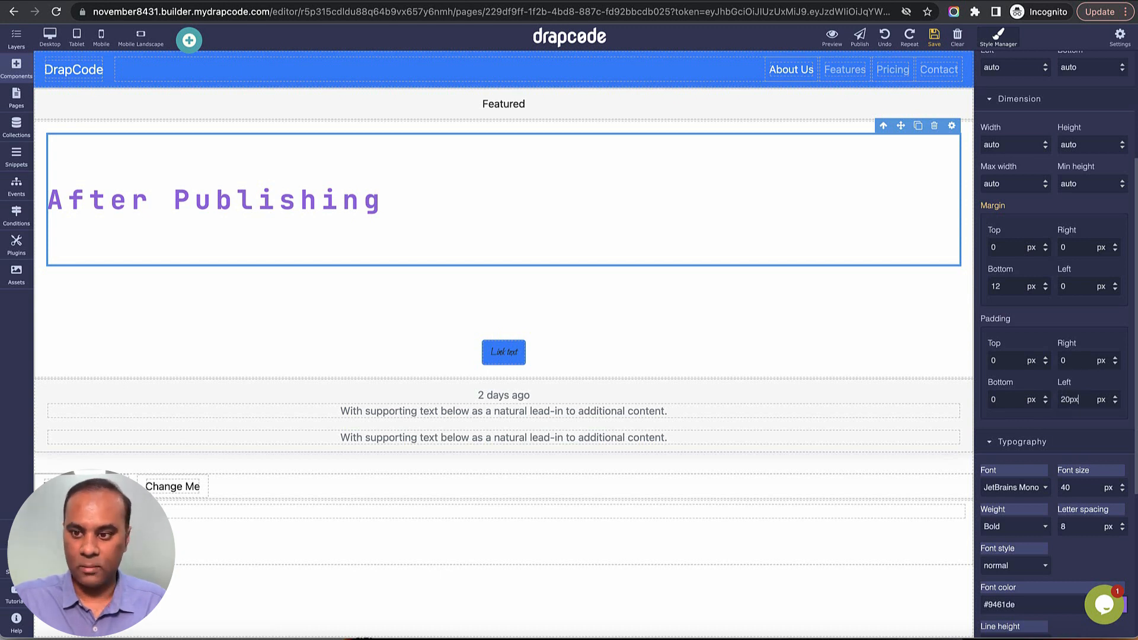
key(Return)
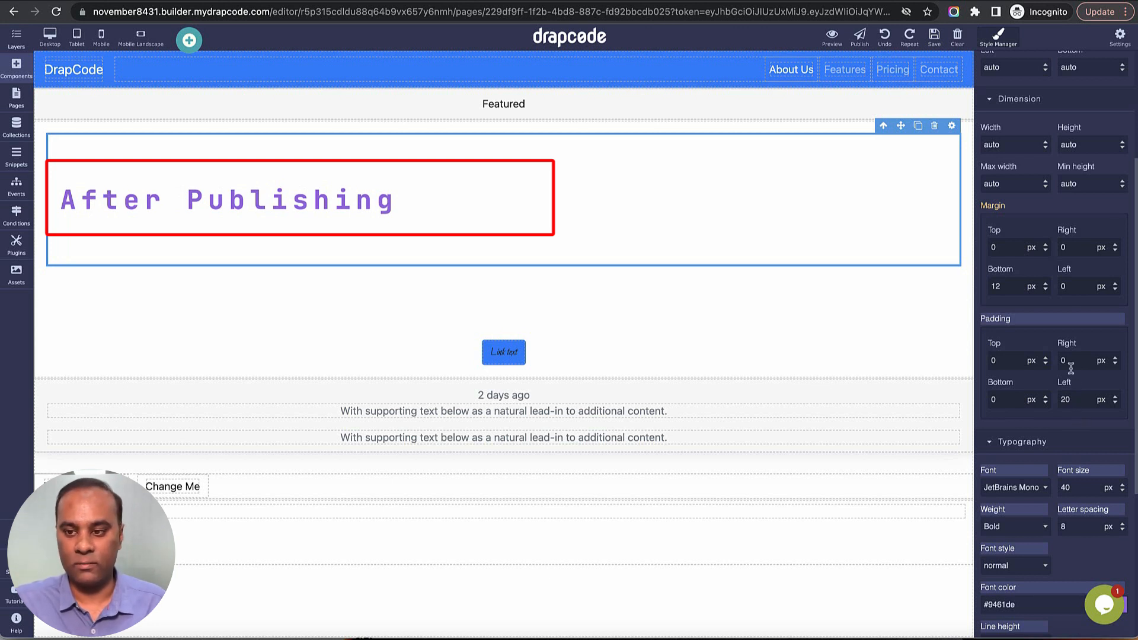
Center the After Publishing heading's text, and try underline and strikethrough decoration before setting text decoration back to none.
scroll(1070, 436, down, 5)
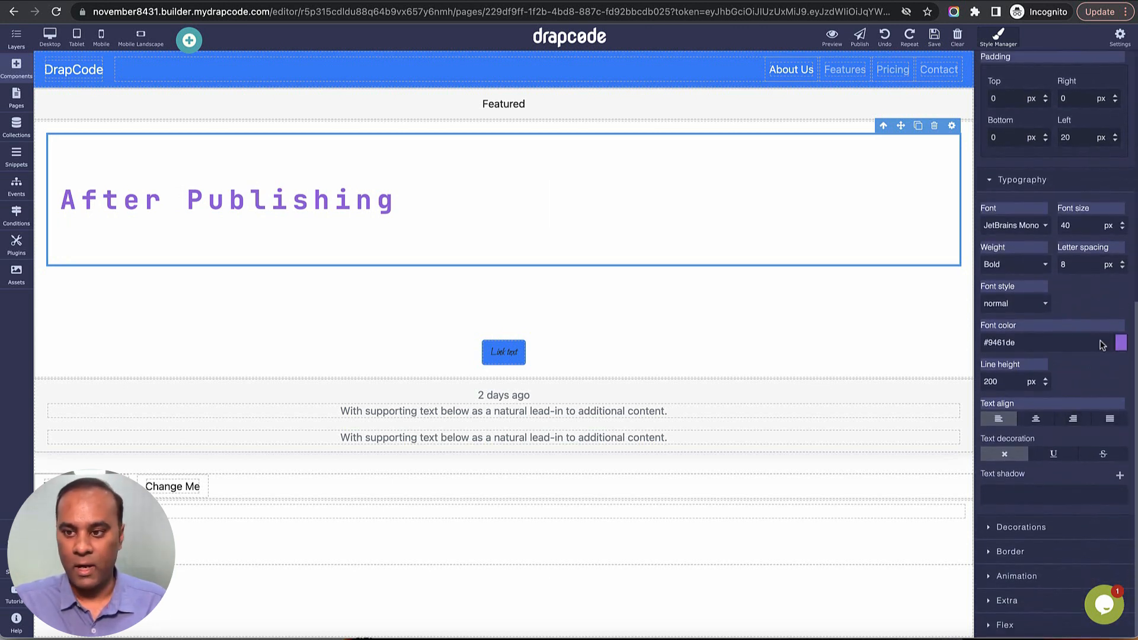
click(1038, 420)
click(1054, 456)
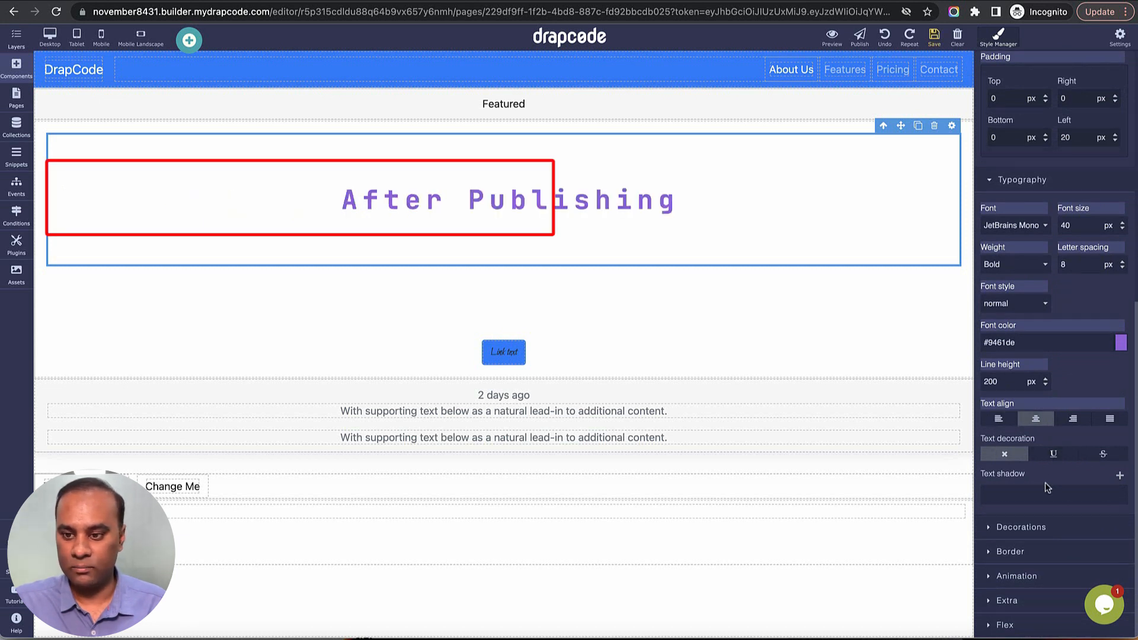
click(1103, 455)
click(1070, 458)
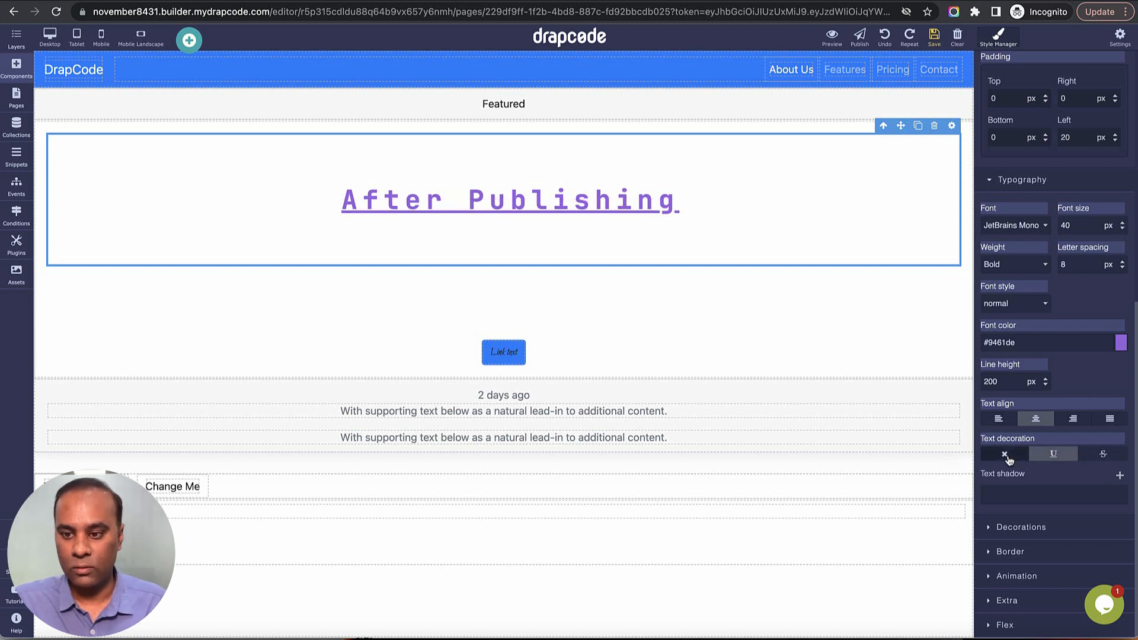
click(1005, 454)
Add a text shadow layer to the After Publishing heading, trying a 5 px X position and settling on 3 px.
click(1119, 475)
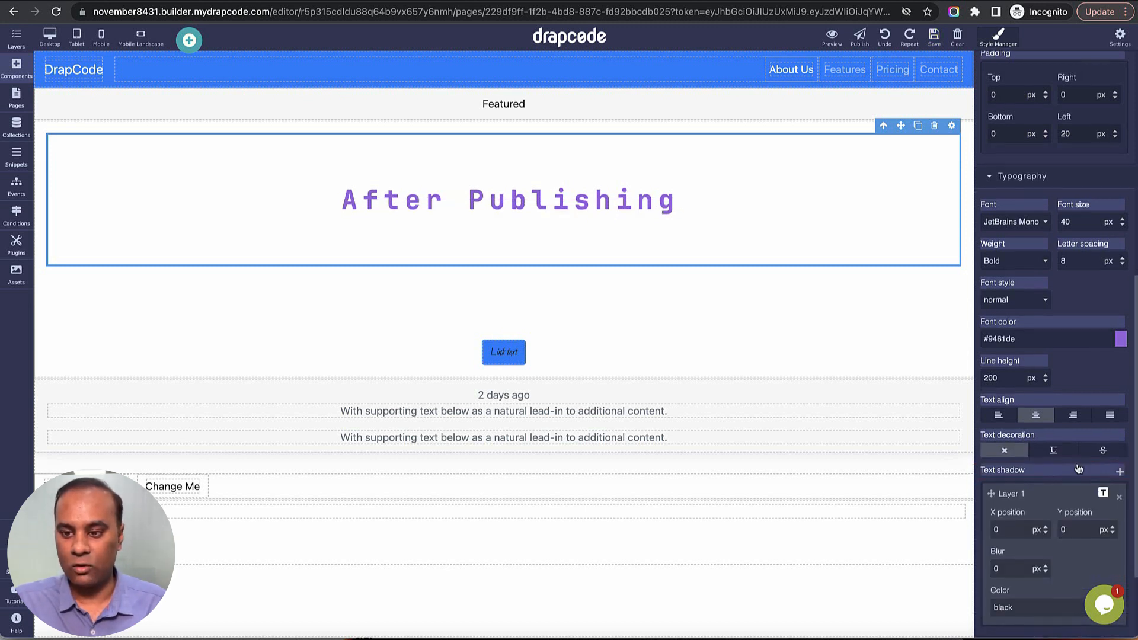
scroll(1026, 426, down, 2)
double_click(1019, 410)
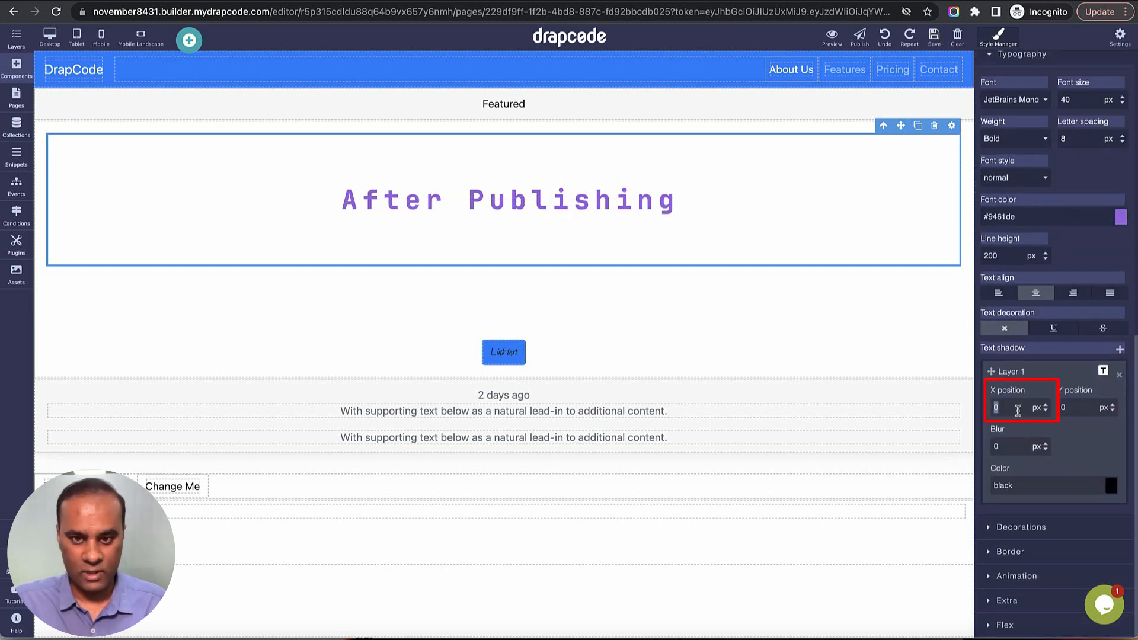
text(2)
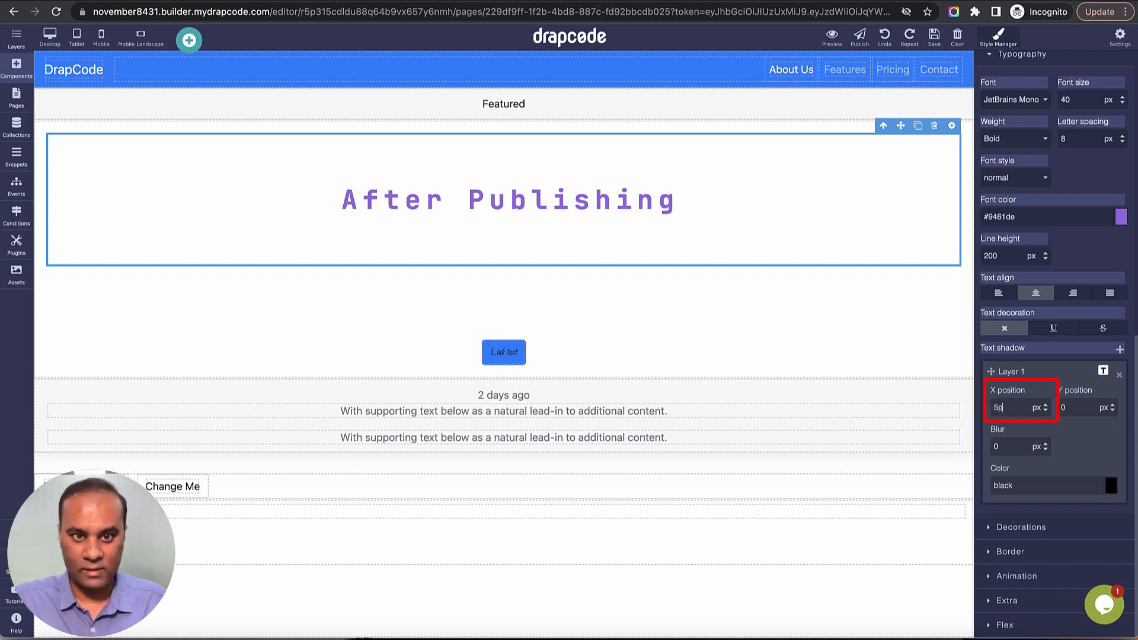
key(Return)
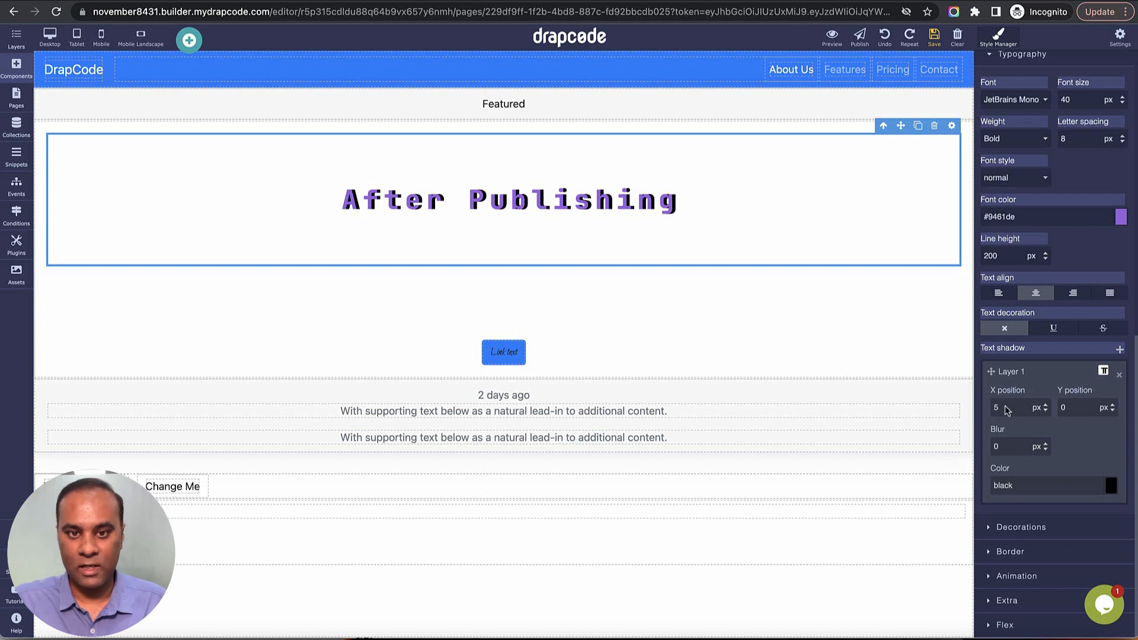
click(1045, 412)
click(1045, 411)
click(1045, 411)
click(1045, 412)
click(1045, 412)
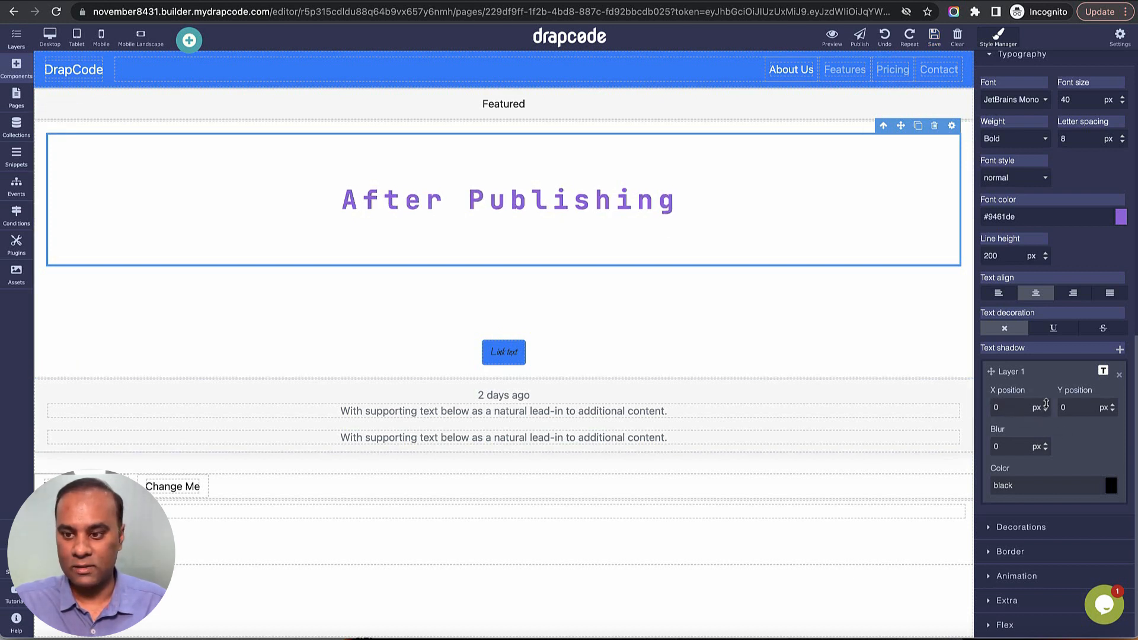
click(1045, 405)
click(1045, 405)
click(1045, 405)
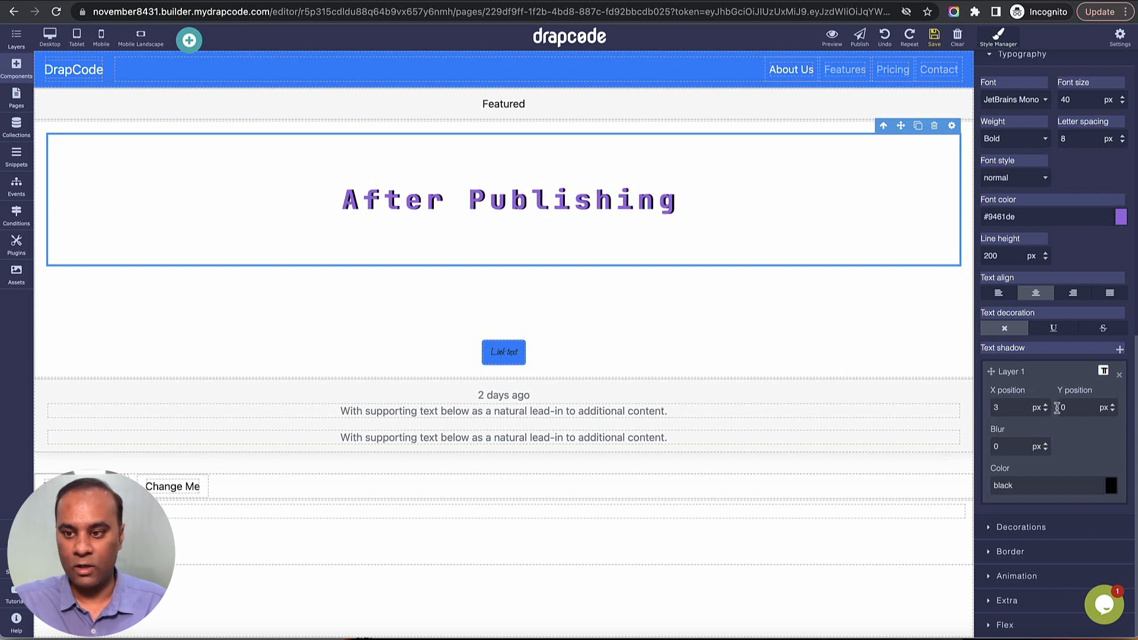
Try several Y positions for the heading's text shadow, settle on 2 px, and set its blur to 2 px.
click(1114, 406)
click(1113, 406)
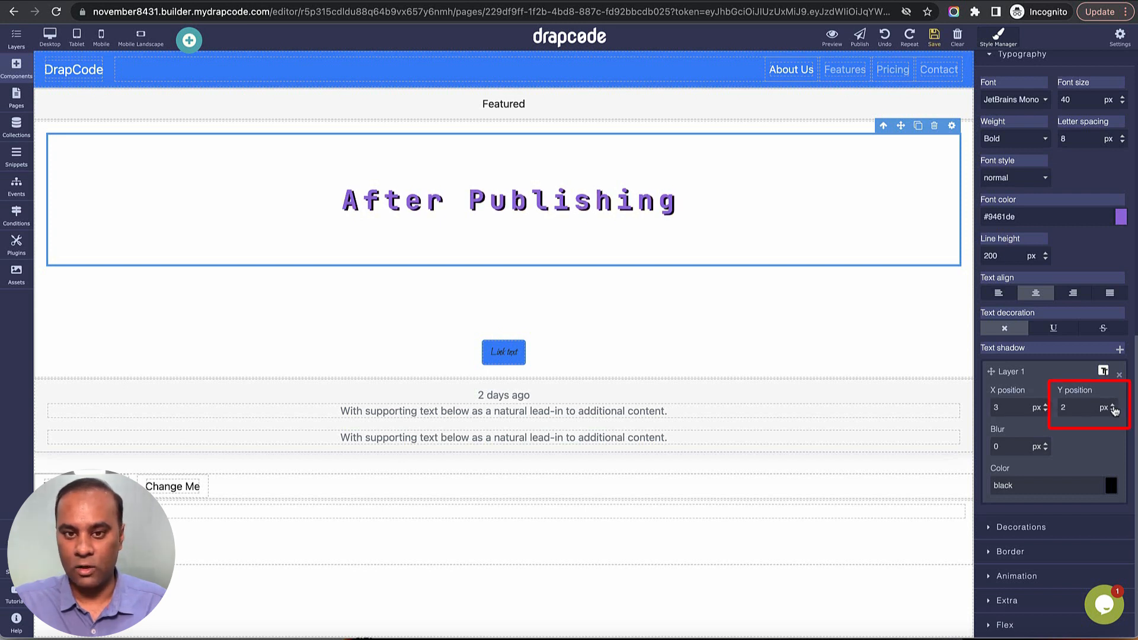
click(1113, 406)
click(1113, 406)
click(1113, 407)
click(1113, 406)
click(1114, 406)
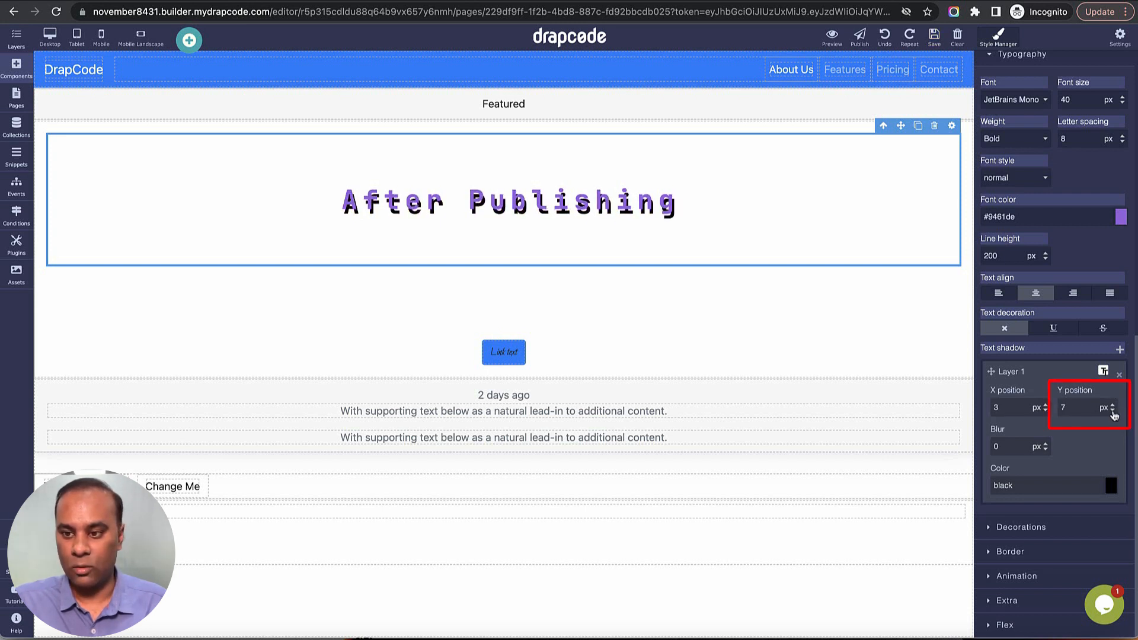
click(1113, 410)
click(1113, 410)
click(1113, 410)
click(1114, 410)
click(1113, 410)
double_click(1014, 447)
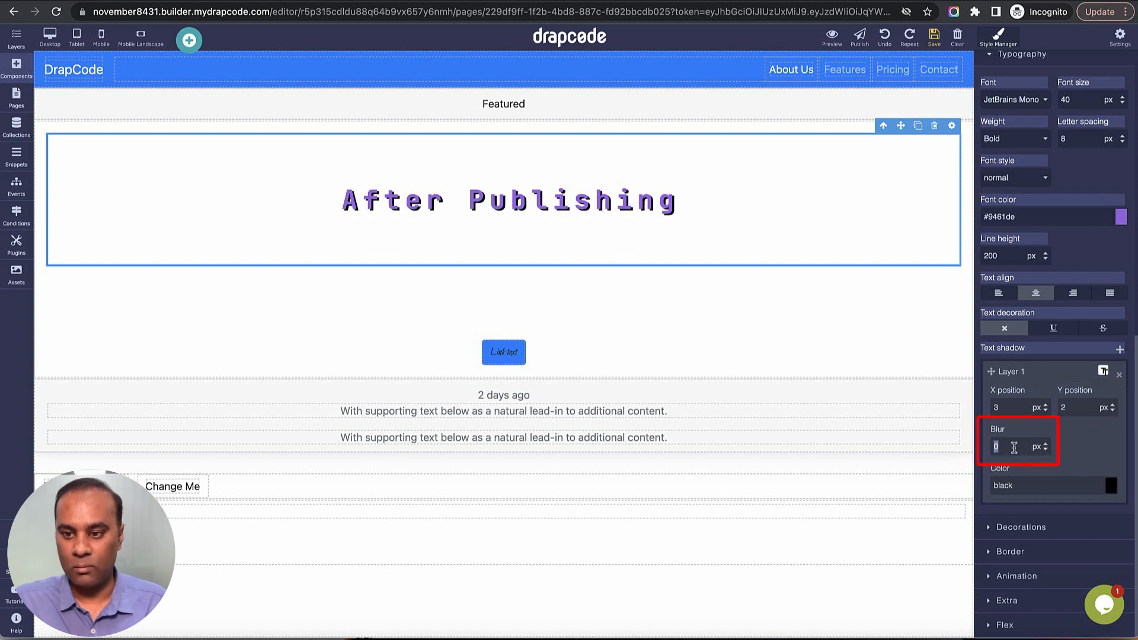
text(2)
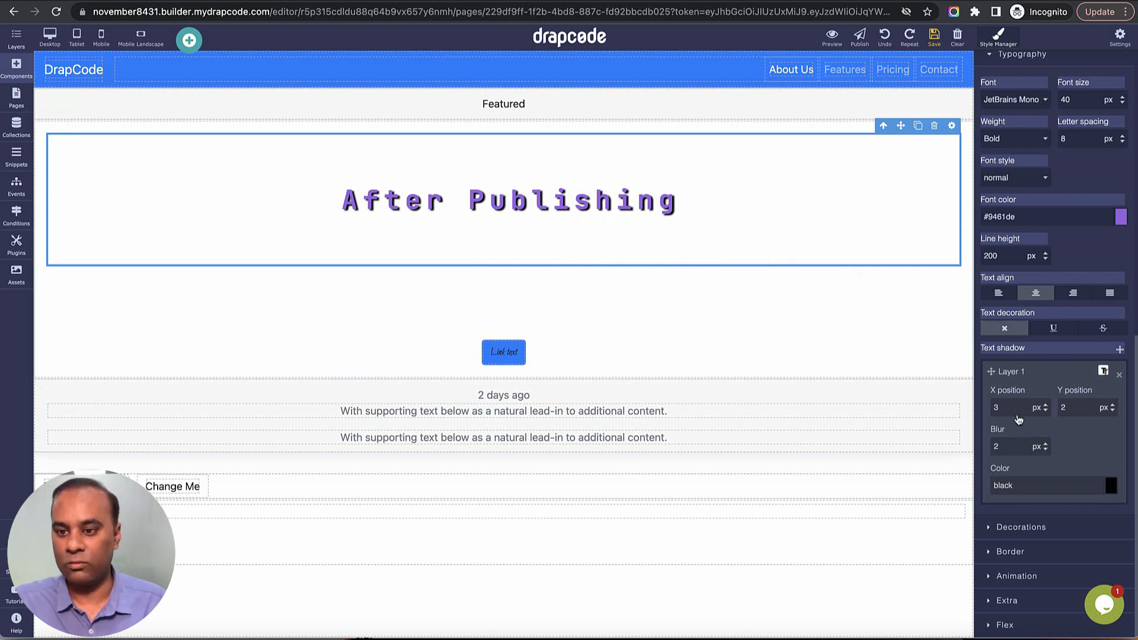
Add a box shadow layer to the After Publishing heading with an X position of 5 px.
click(1063, 536)
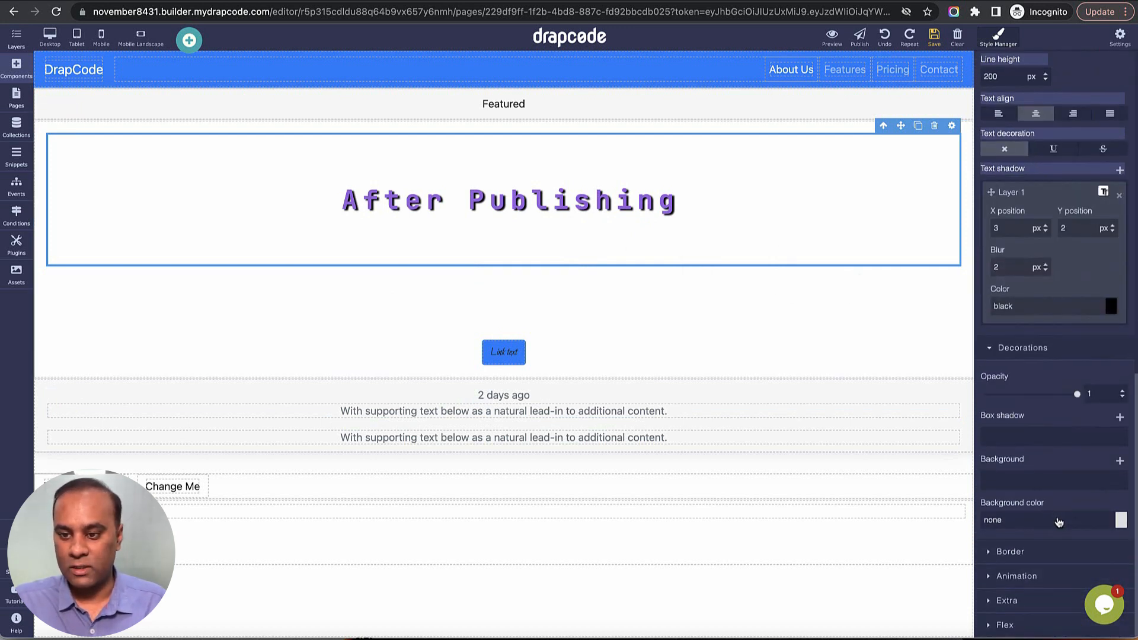
click(1119, 417)
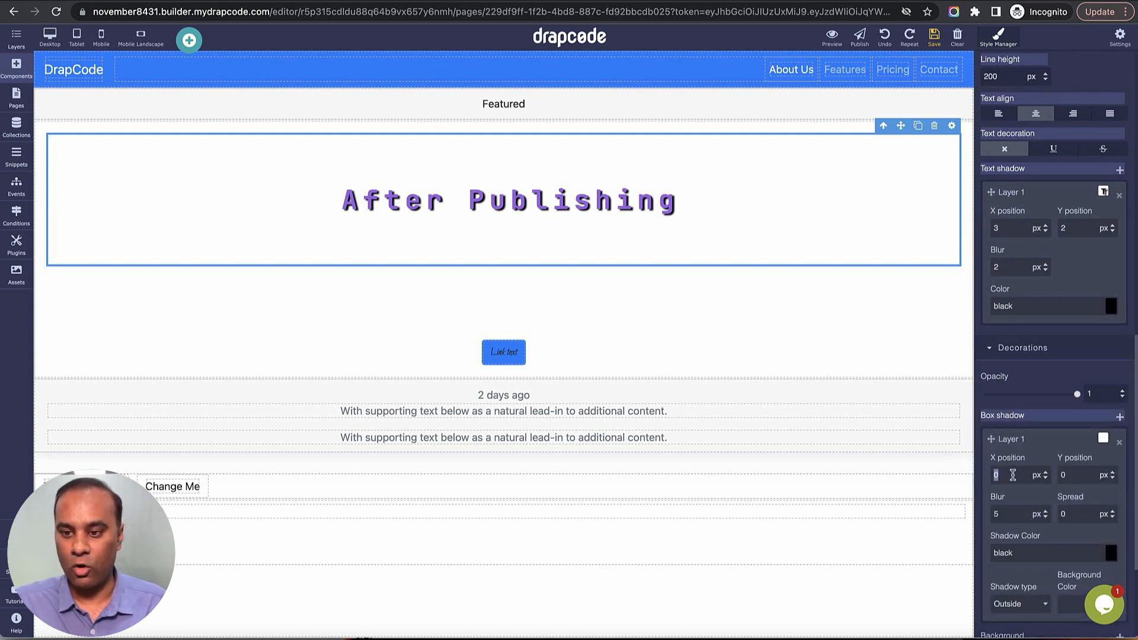
click(104, 170)
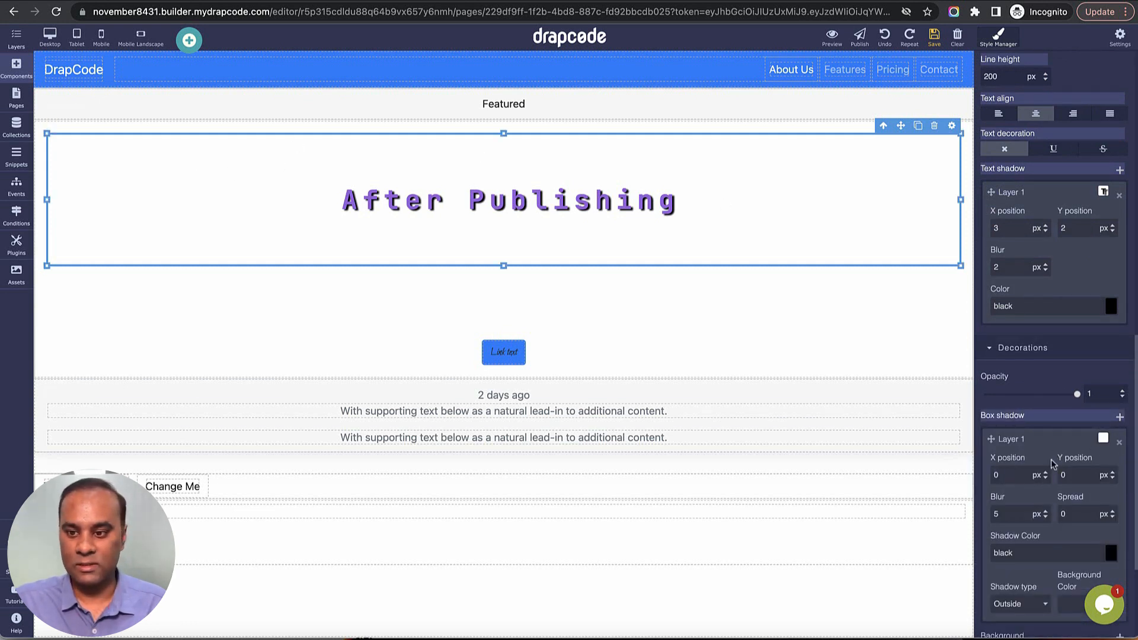
click(1015, 477)
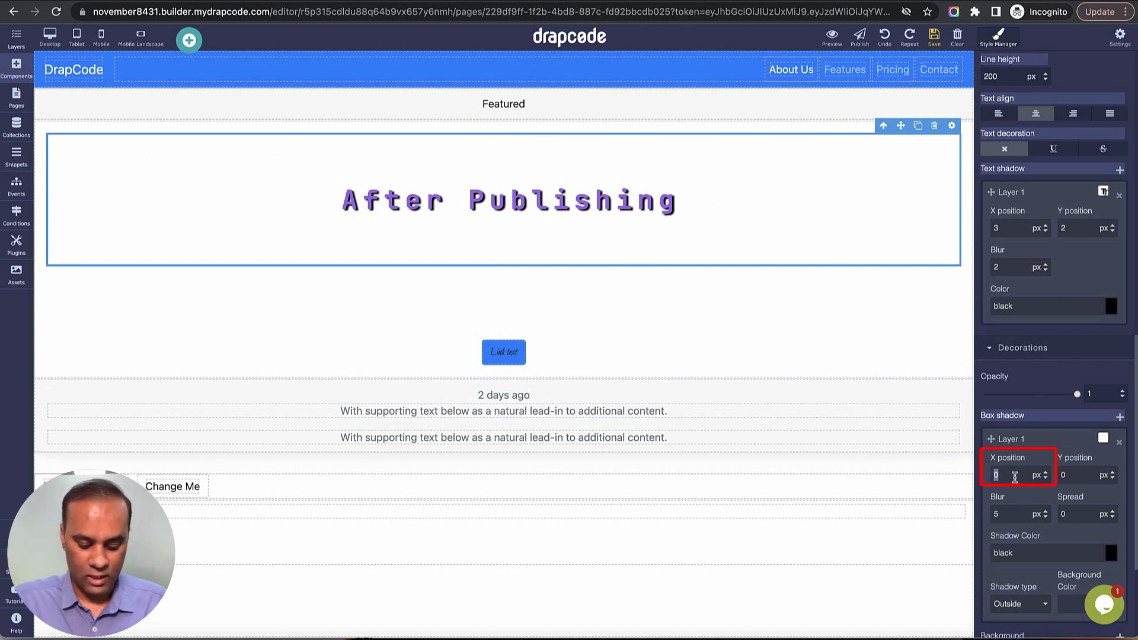
text(5px)
key(Return)
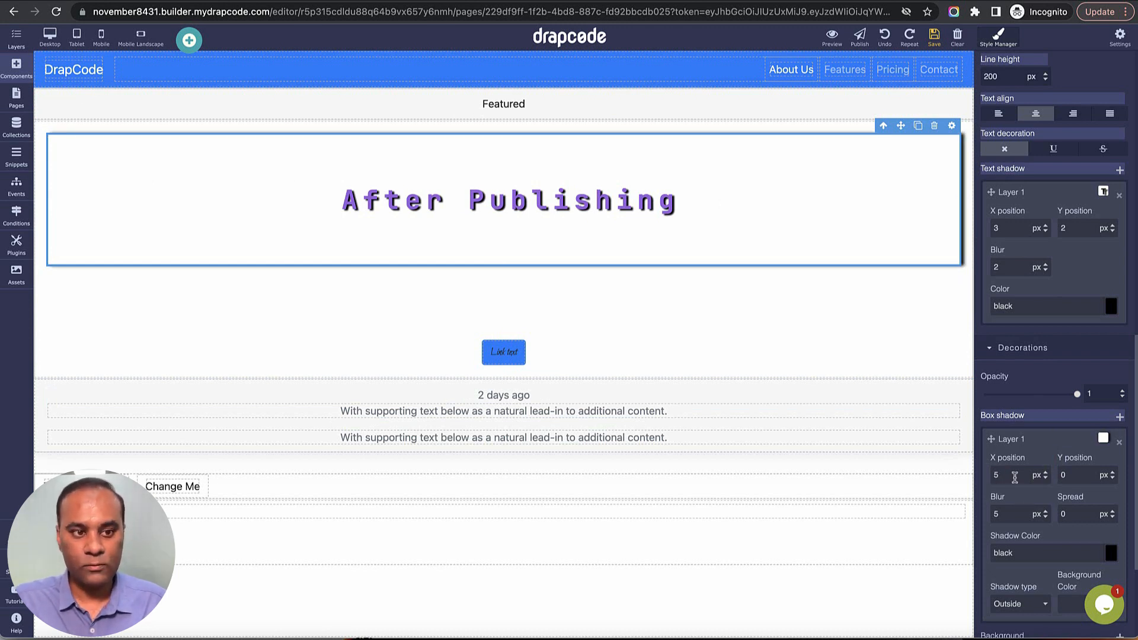
Try different opacity values on the Card Body around the heading and return its opacity to 1.
click(958, 286)
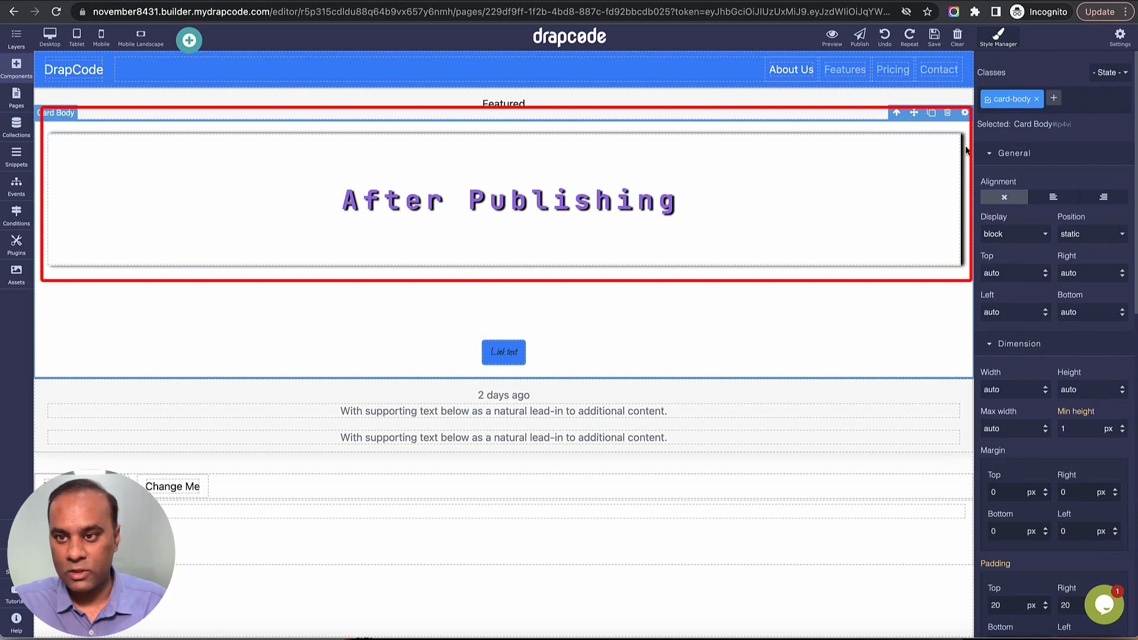
scroll(1026, 508, down, 1)
scroll(1026, 508, down, 10)
drag(1035, 394, 1079, 398)
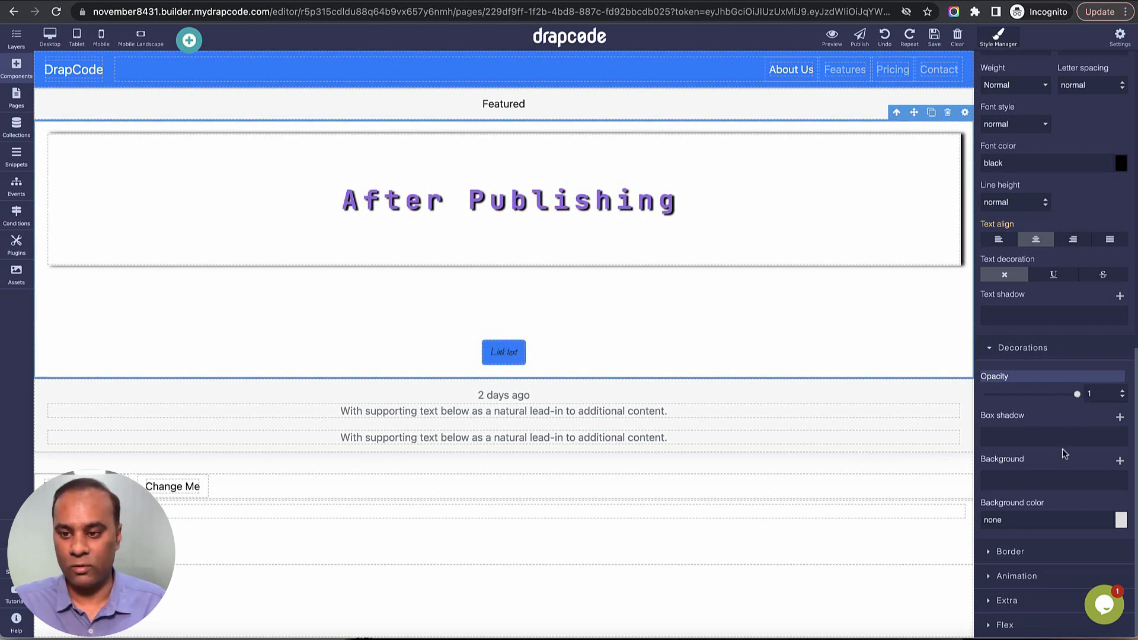
Add a background layer to the After Publishing heading and switch it from image to color and finally to gradient.
click(736, 234)
scroll(1027, 449, down, 5)
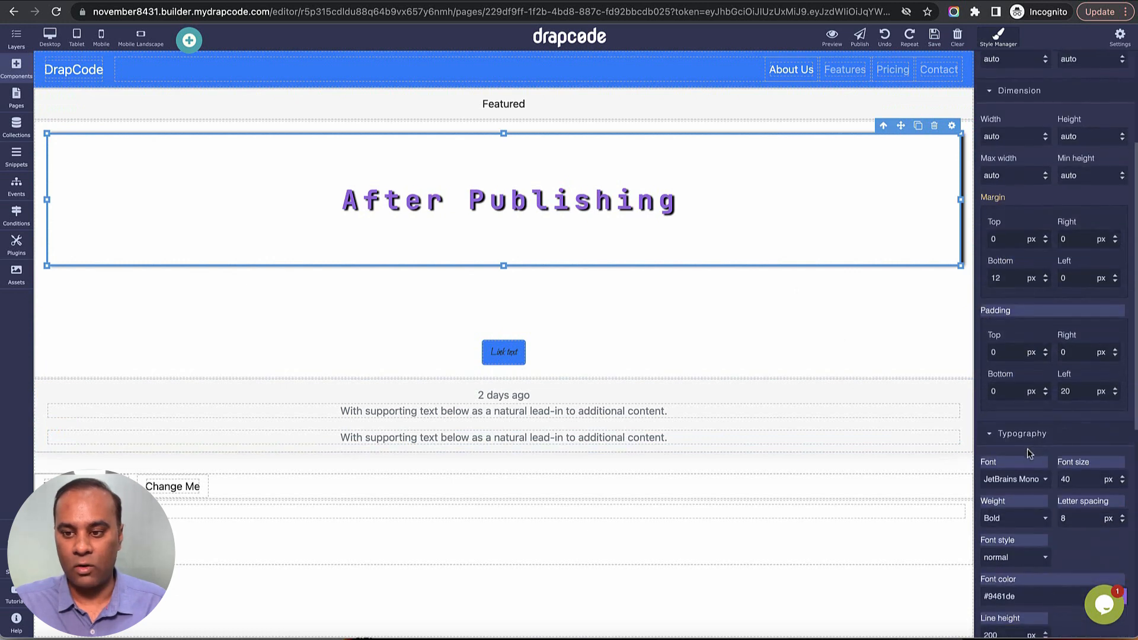
scroll(1027, 449, down, 7)
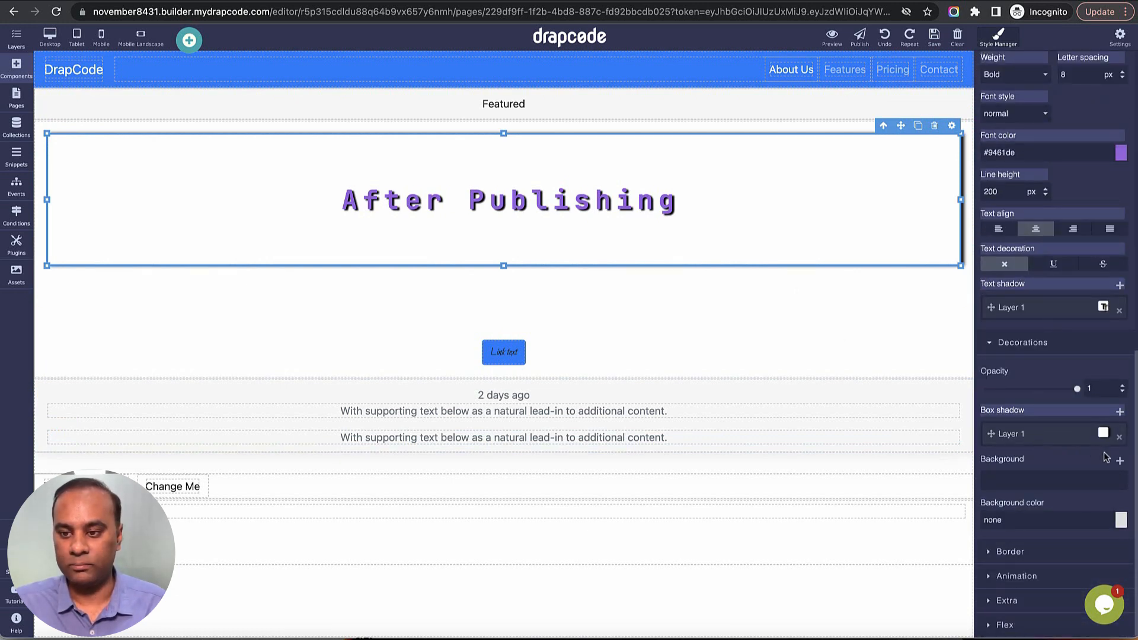
click(1073, 439)
scroll(1070, 452, down, 2)
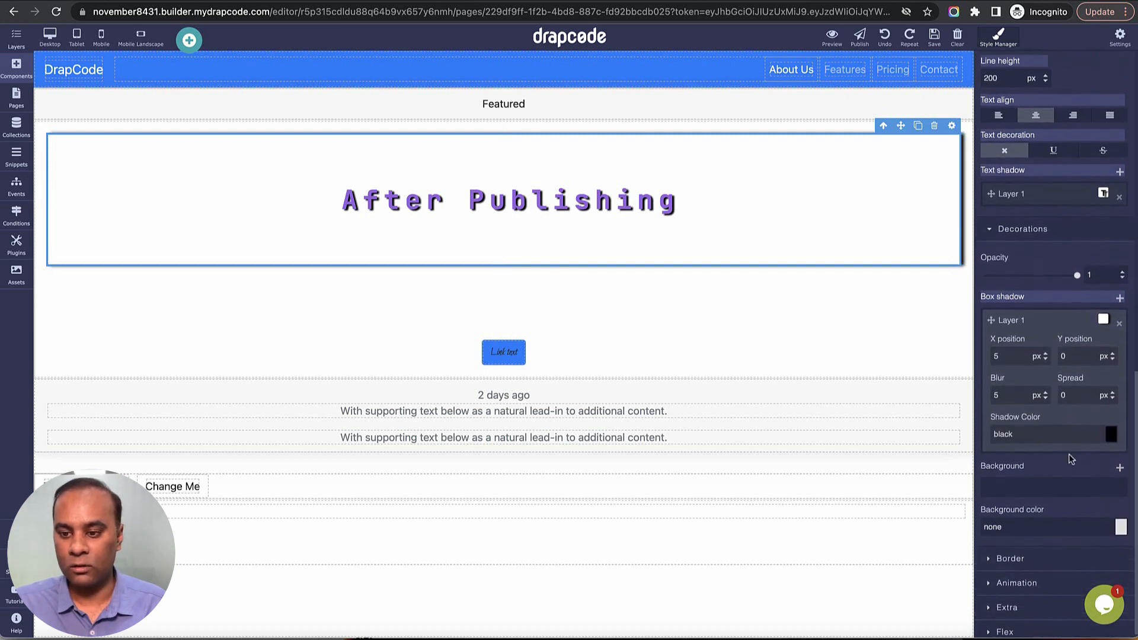
click(1119, 461)
scroll(1054, 510, down, 3)
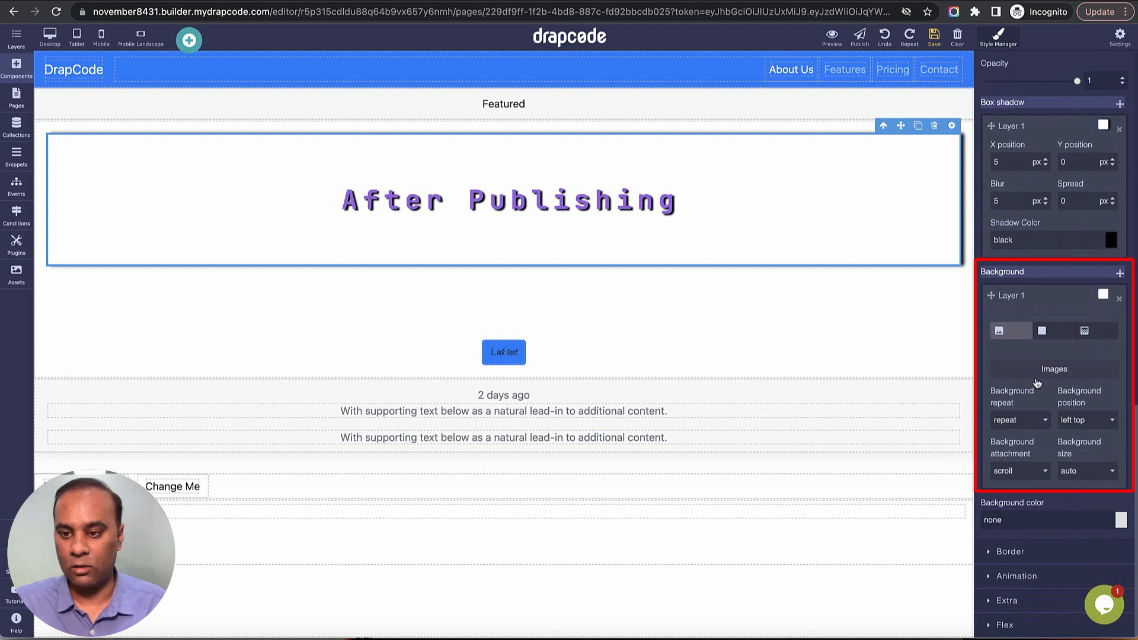
click(1049, 332)
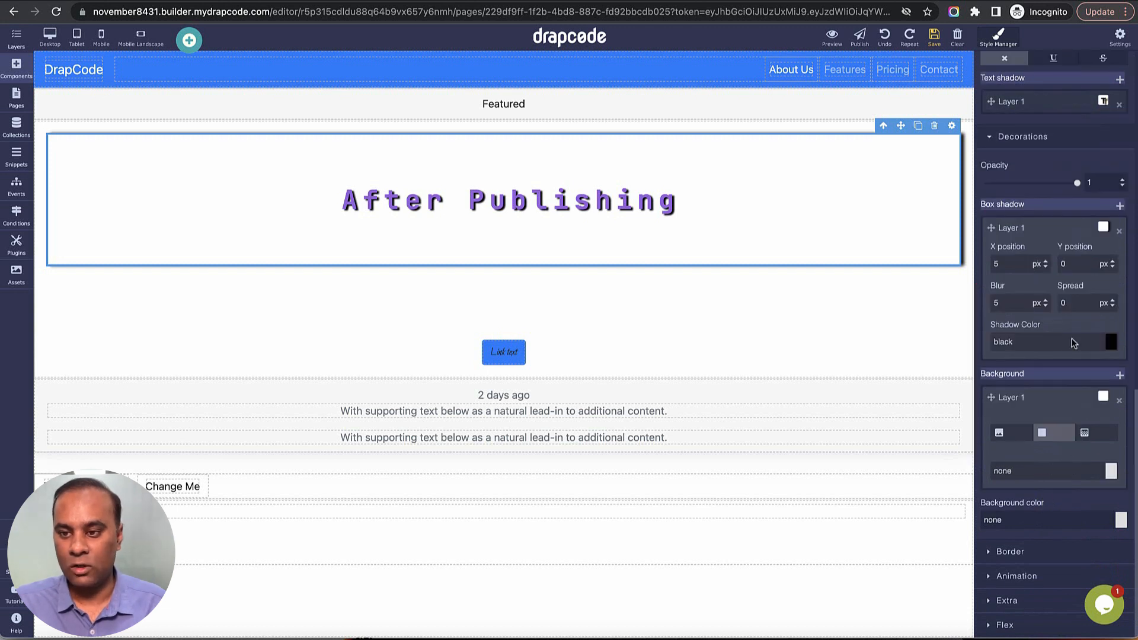
click(1094, 436)
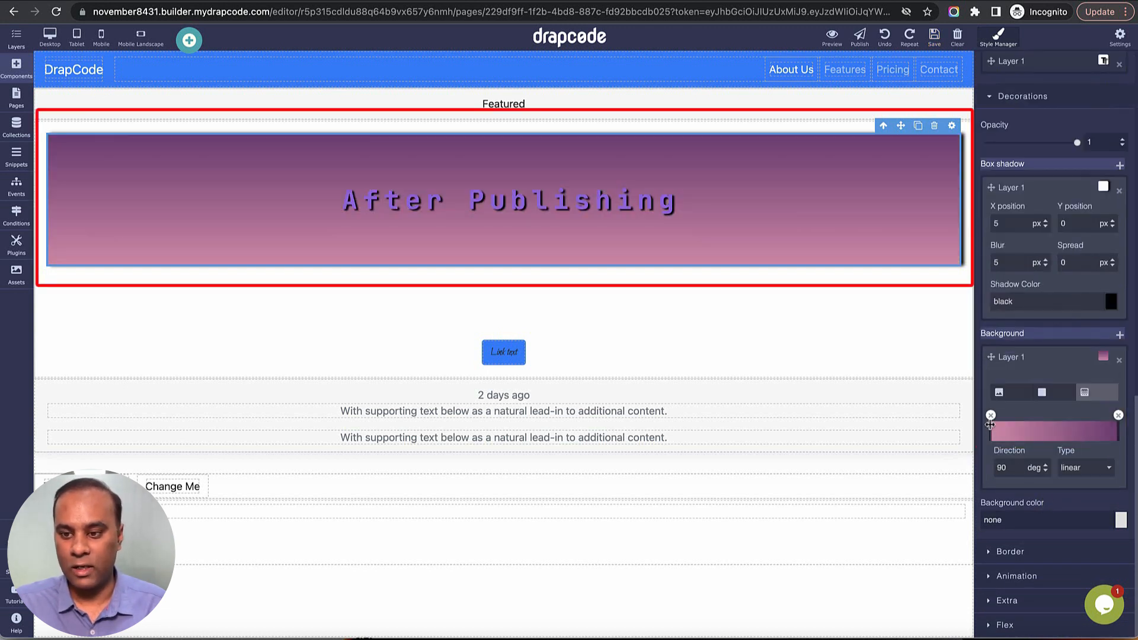
Add a color stop near the start of the heading's background gradient and color it orange.
click(1006, 436)
click(1004, 447)
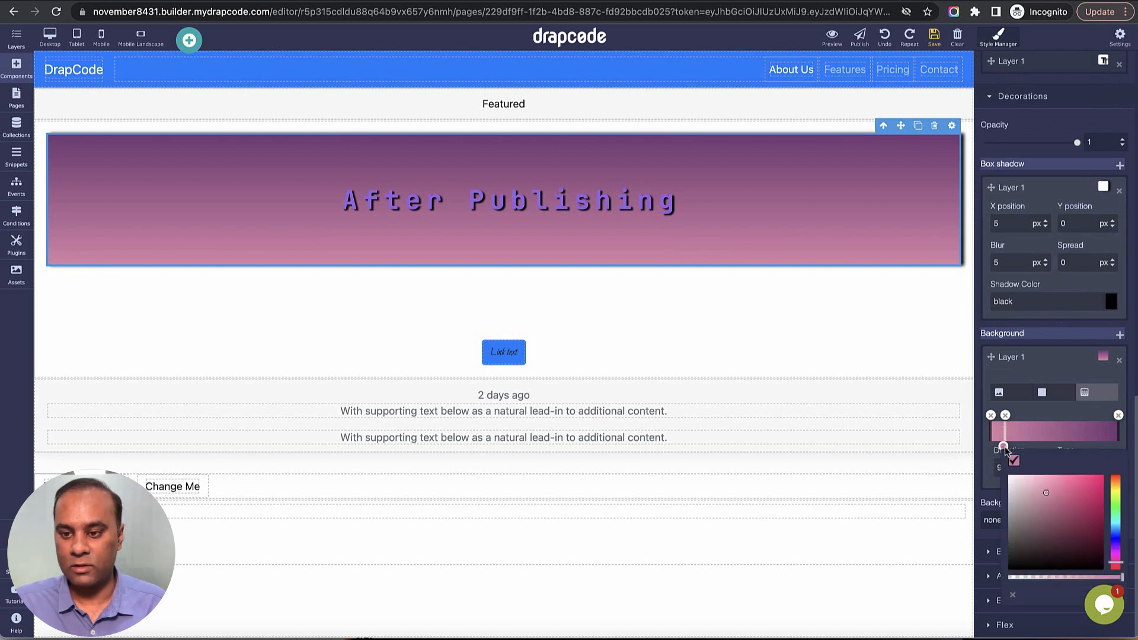
click(1116, 483)
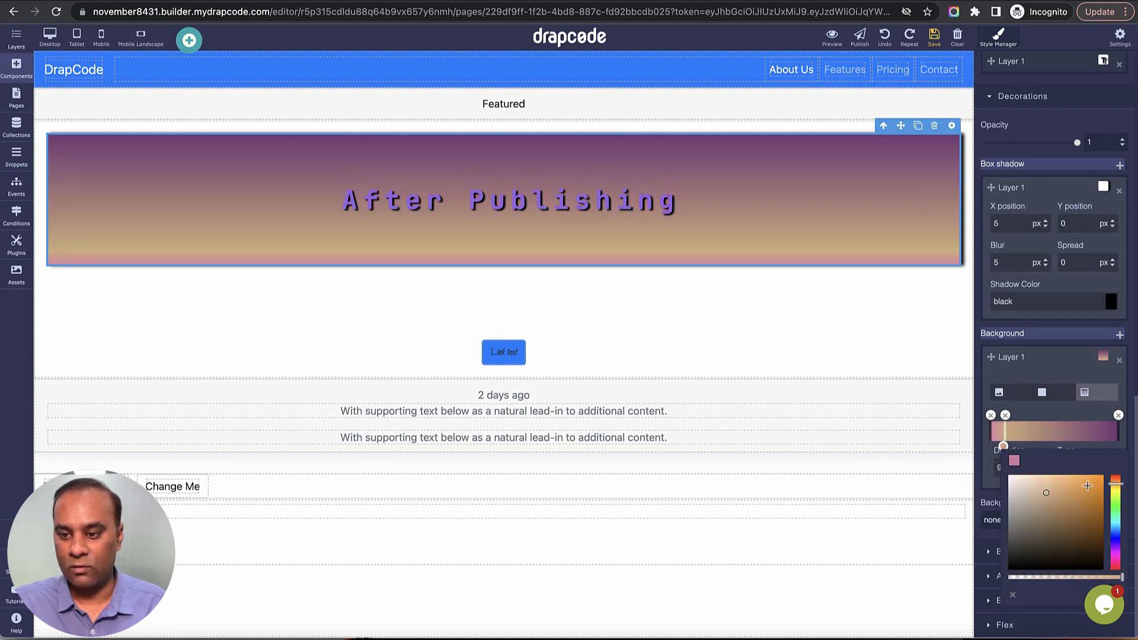
click(1084, 484)
click(1067, 417)
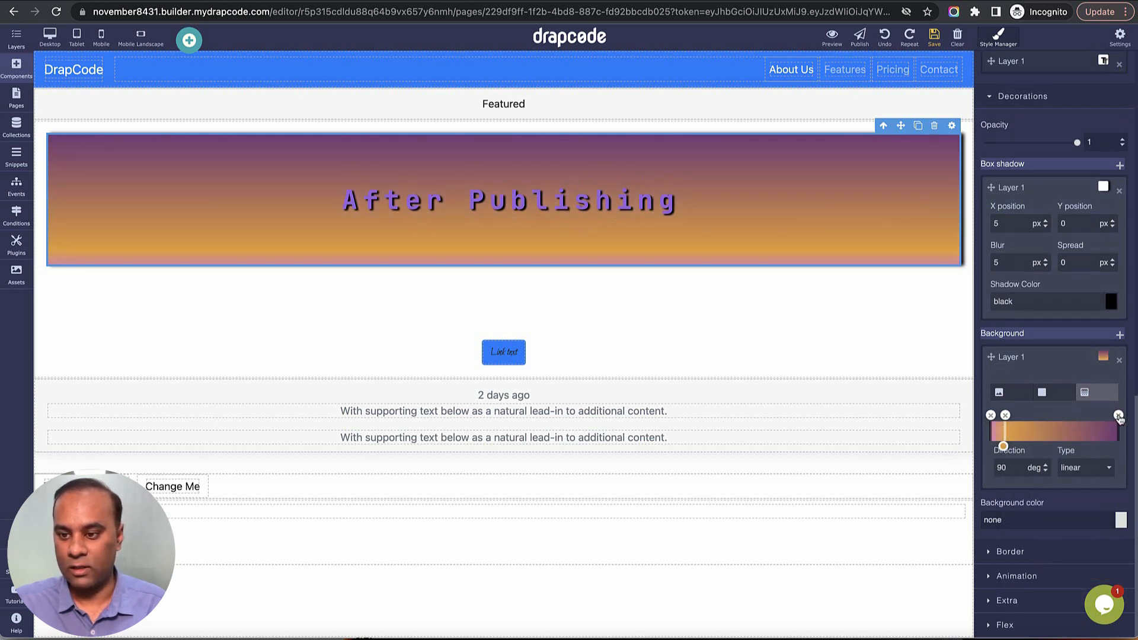
Remove the two end stops of the heading's background gradient and add a yellow stop toward the gradient's far end.
click(1118, 415)
click(991, 415)
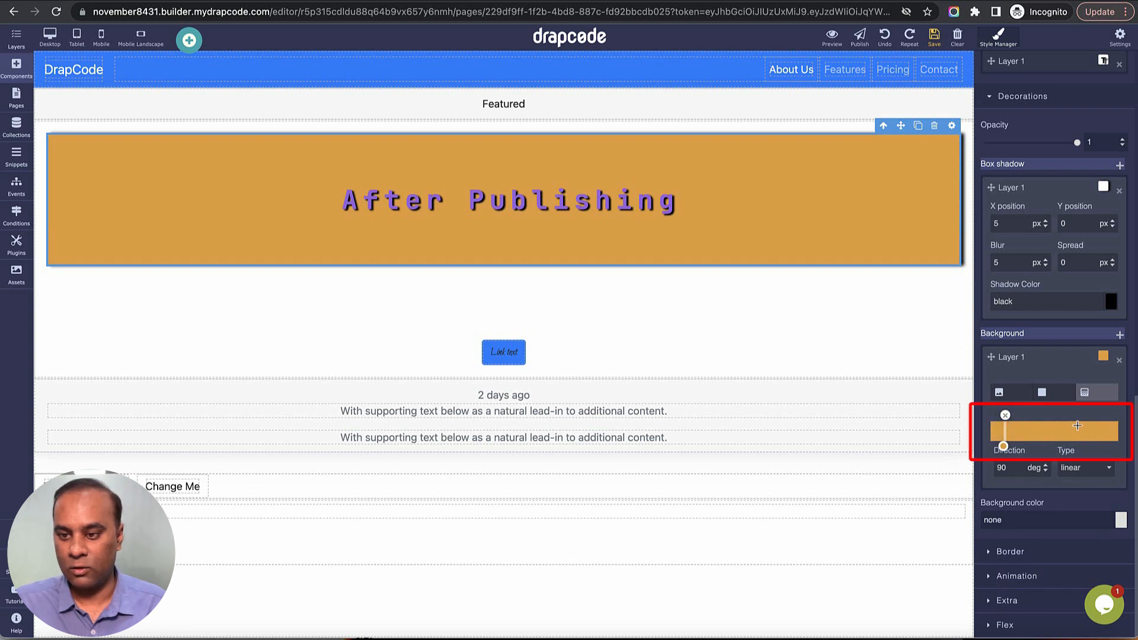
click(1078, 427)
click(1077, 448)
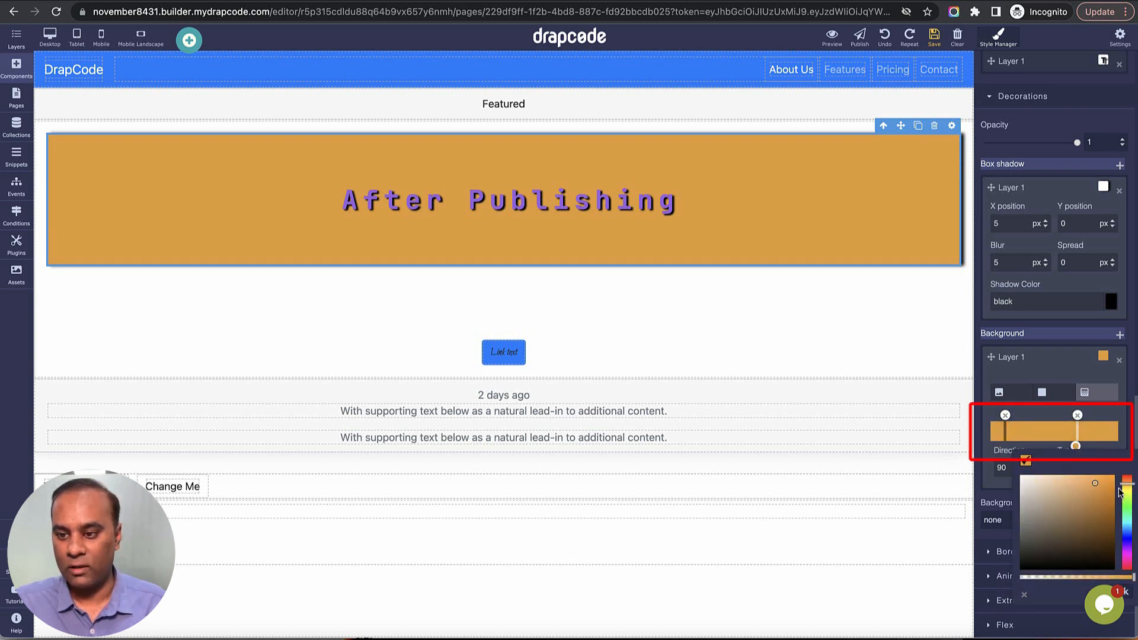
drag(1124, 485, 1124, 491)
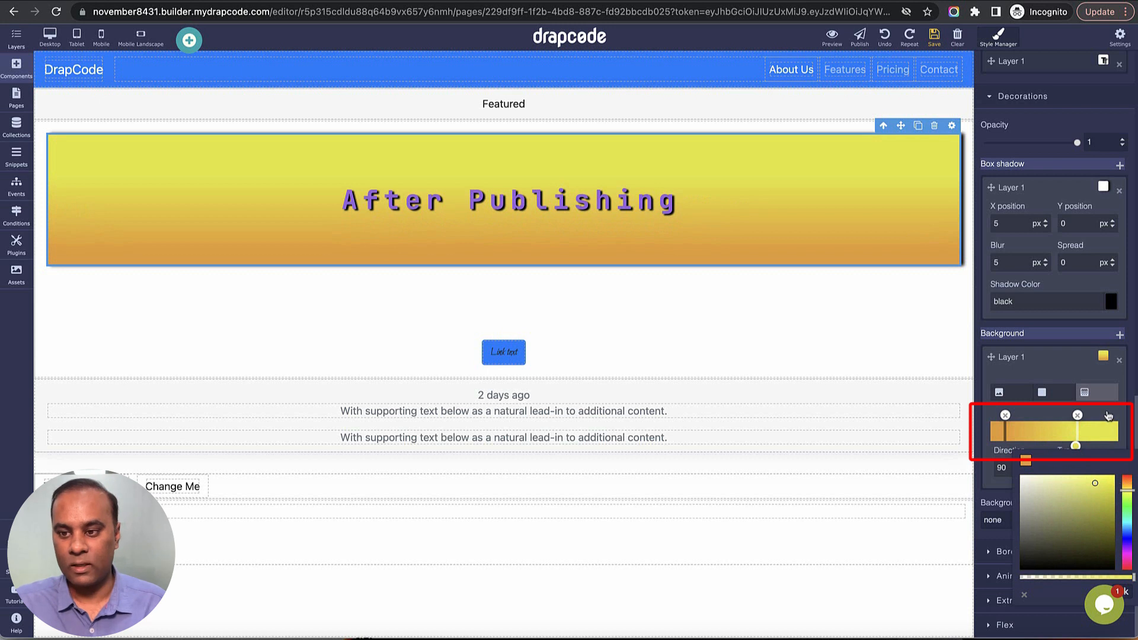
click(1108, 418)
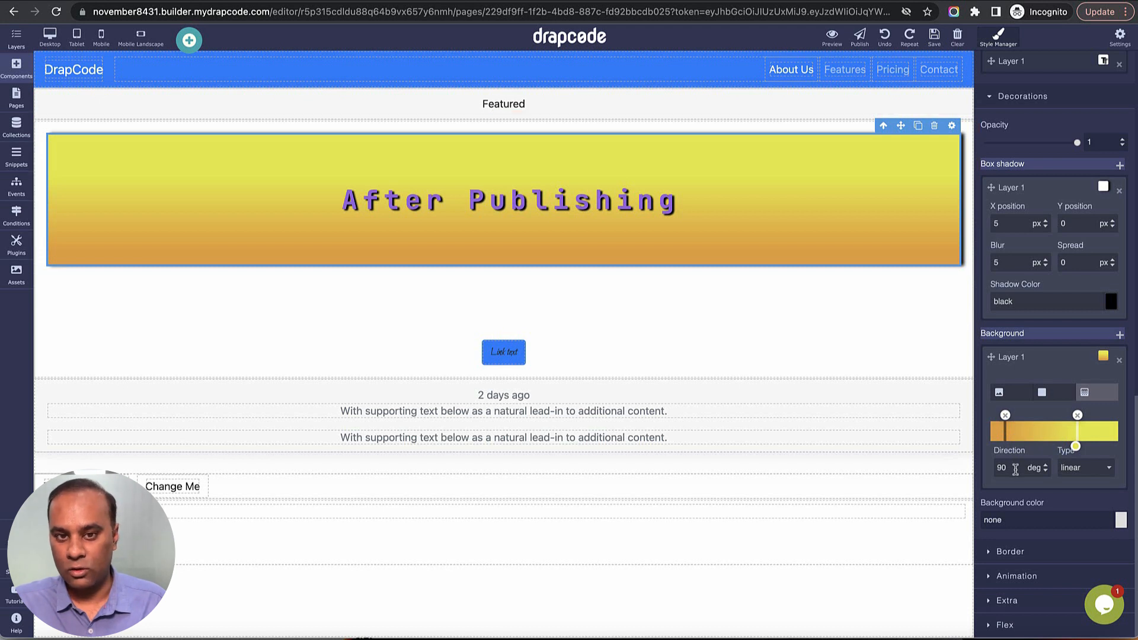
Try the radial, repeating-radial and repeating-linear gradient types on the heading's background, ending on linear.
click(1094, 468)
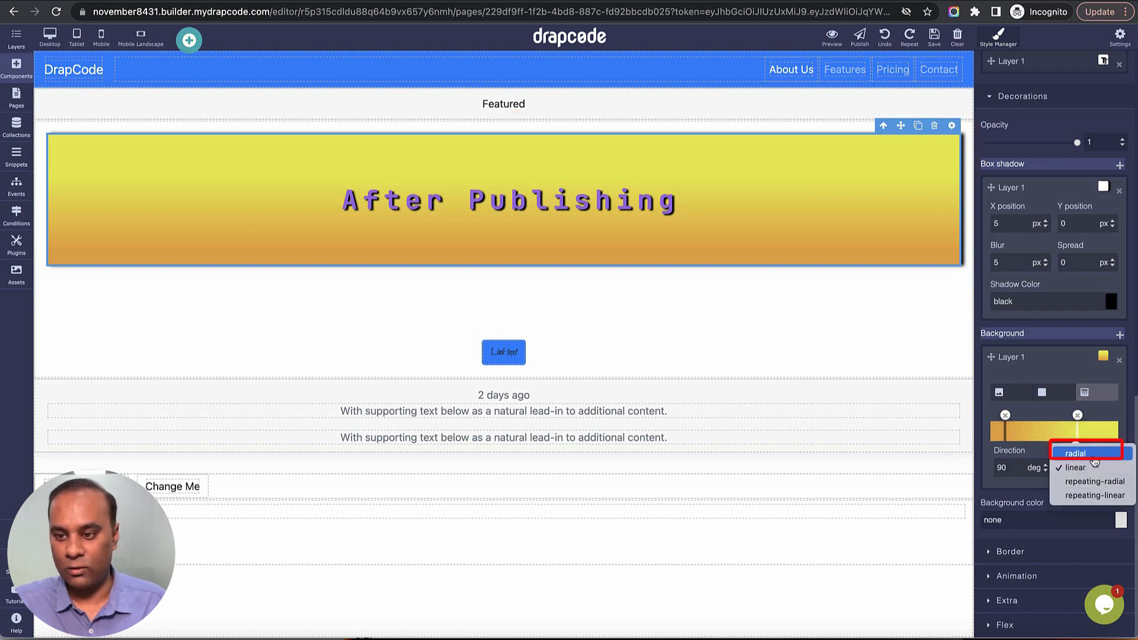
click(1085, 453)
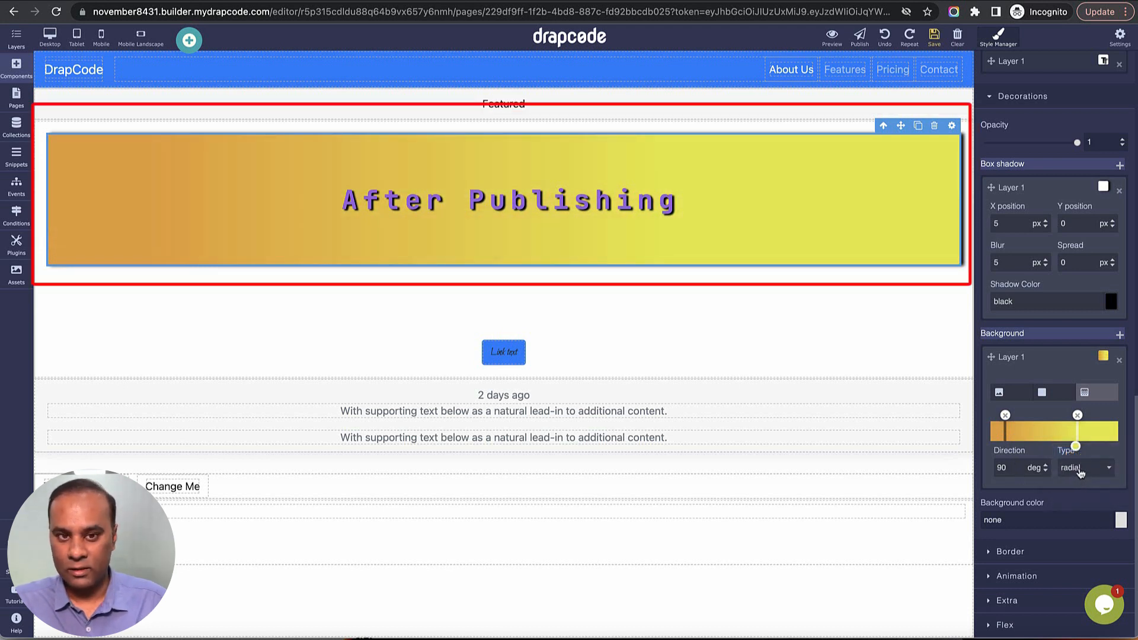
click(1080, 469)
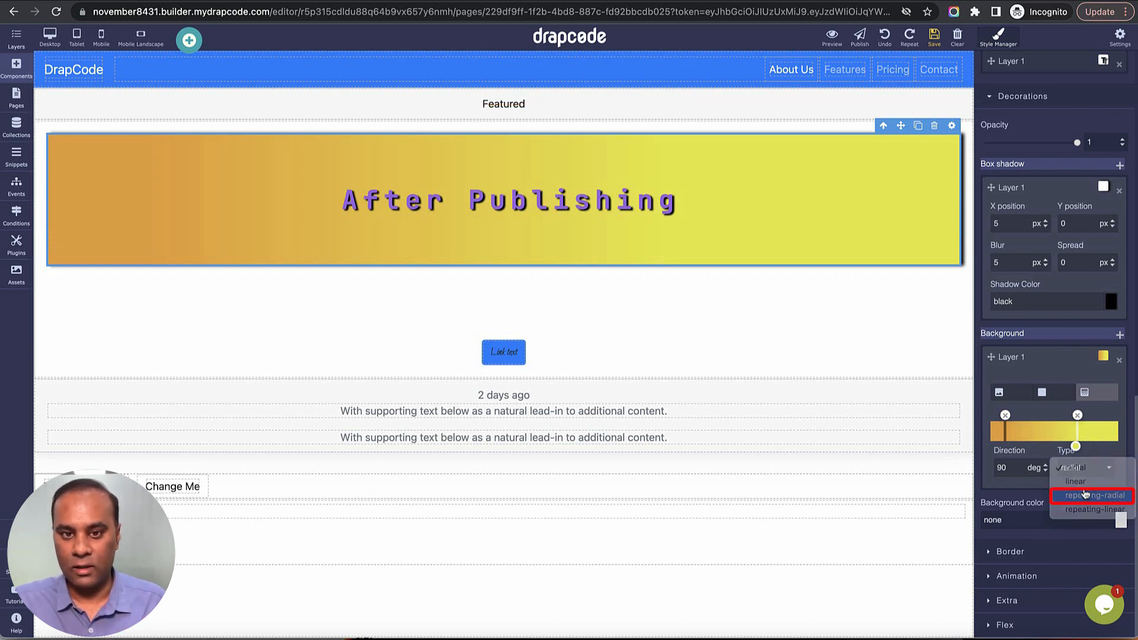
click(1085, 495)
click(1082, 475)
click(1083, 482)
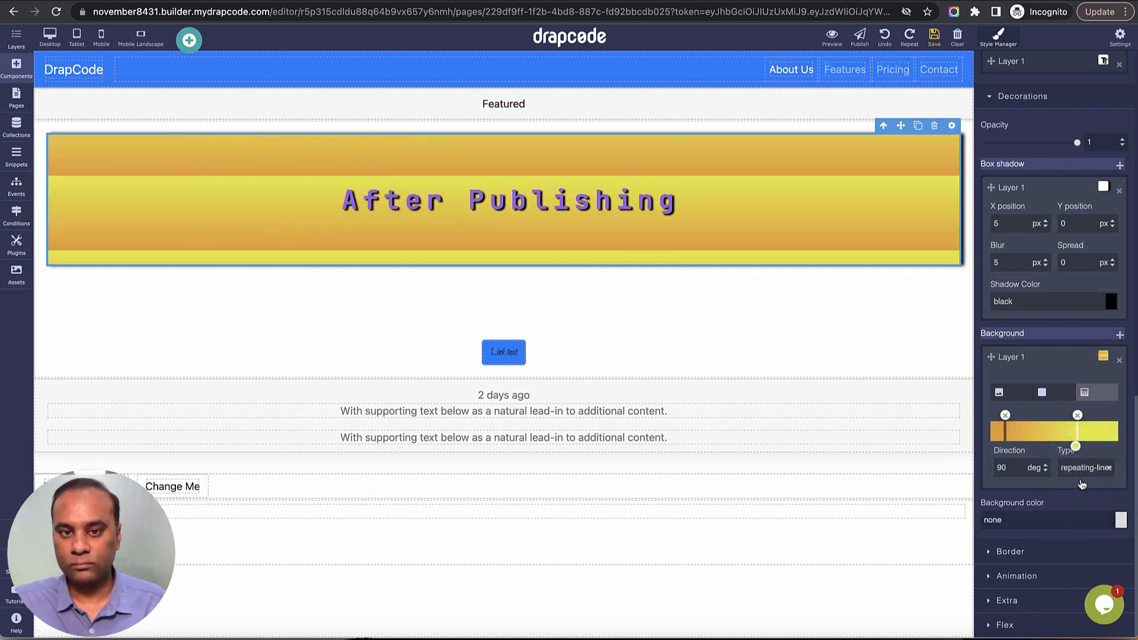
click(1080, 472)
click(1075, 439)
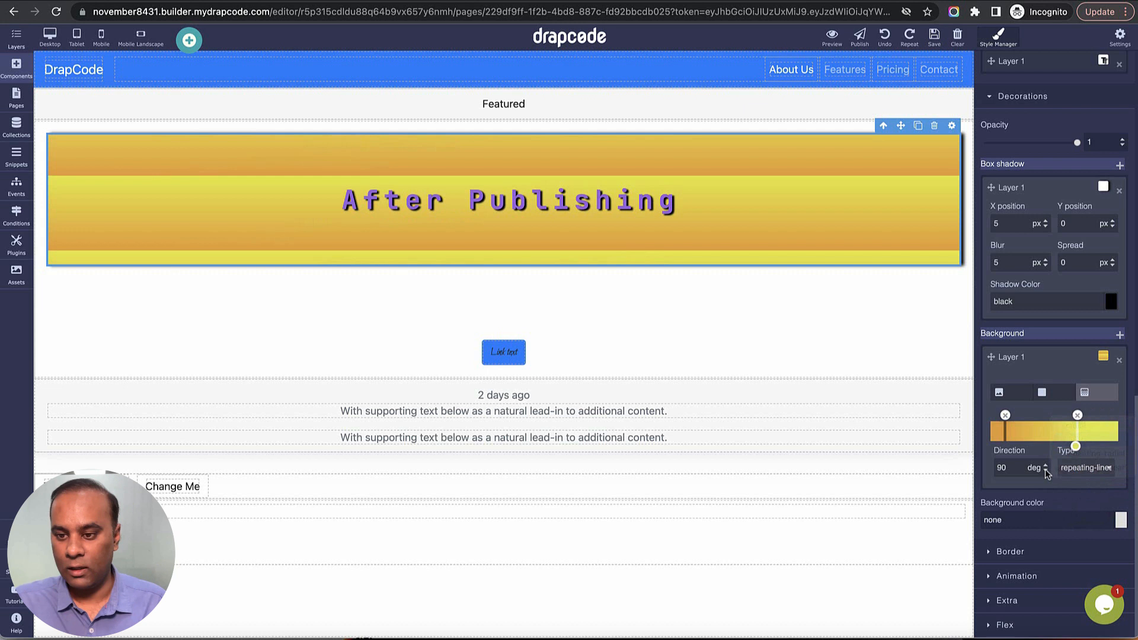
Try gradient directions of 180 and 0 degrees on the heading's background, ending on 23 degrees.
double_click(1009, 469)
text(18)
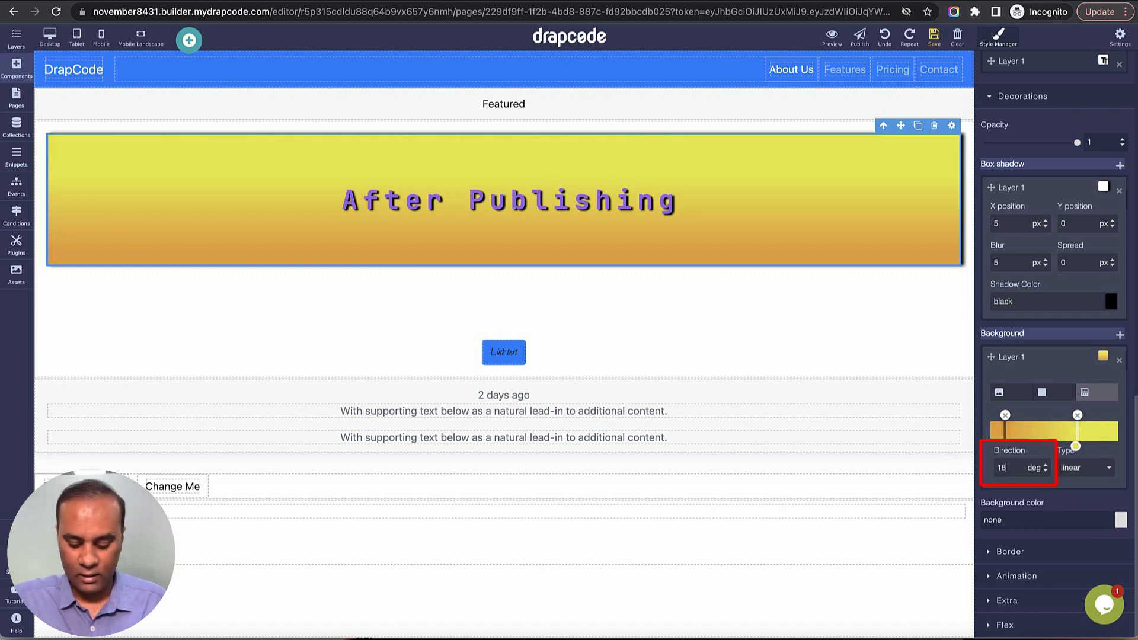
key(Return)
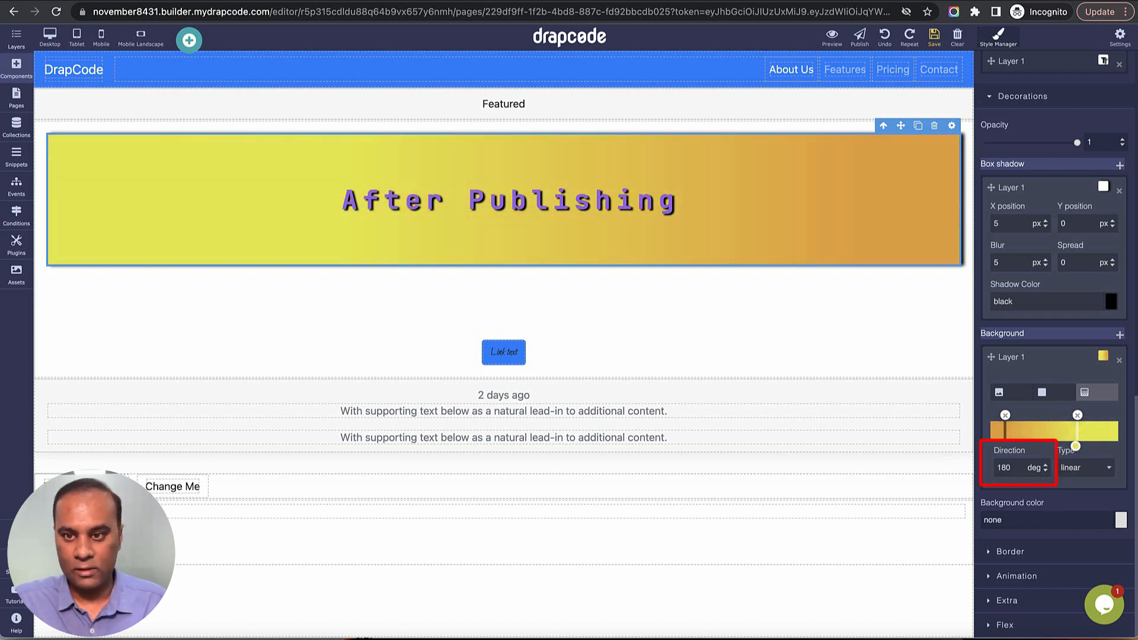
double_click(1005, 468)
text(0)
key(Return)
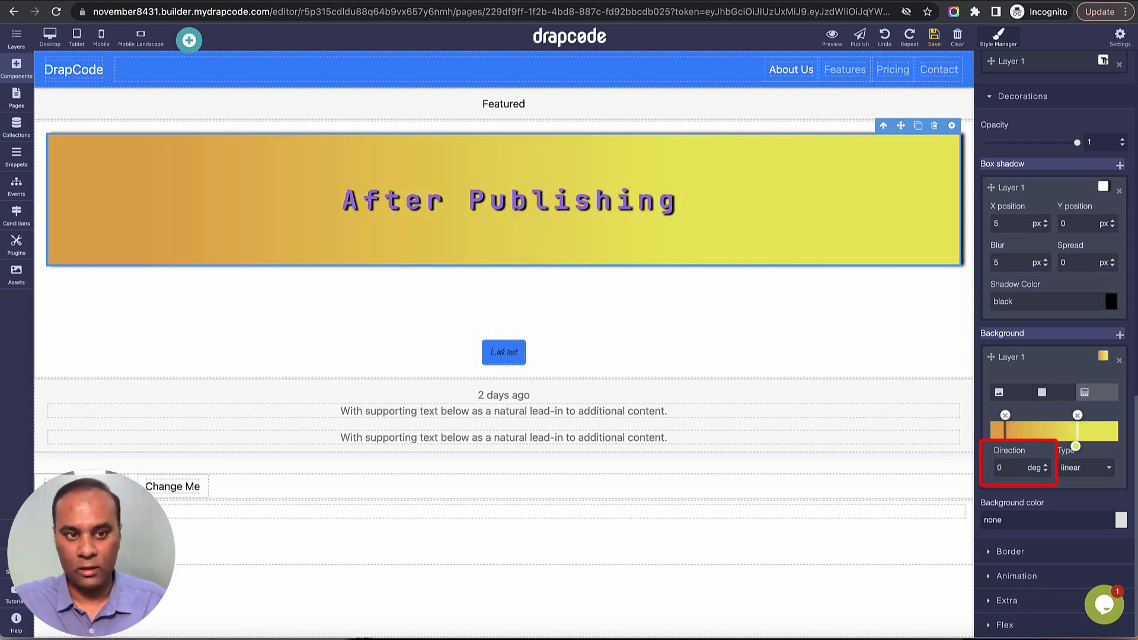
click(1045, 466)
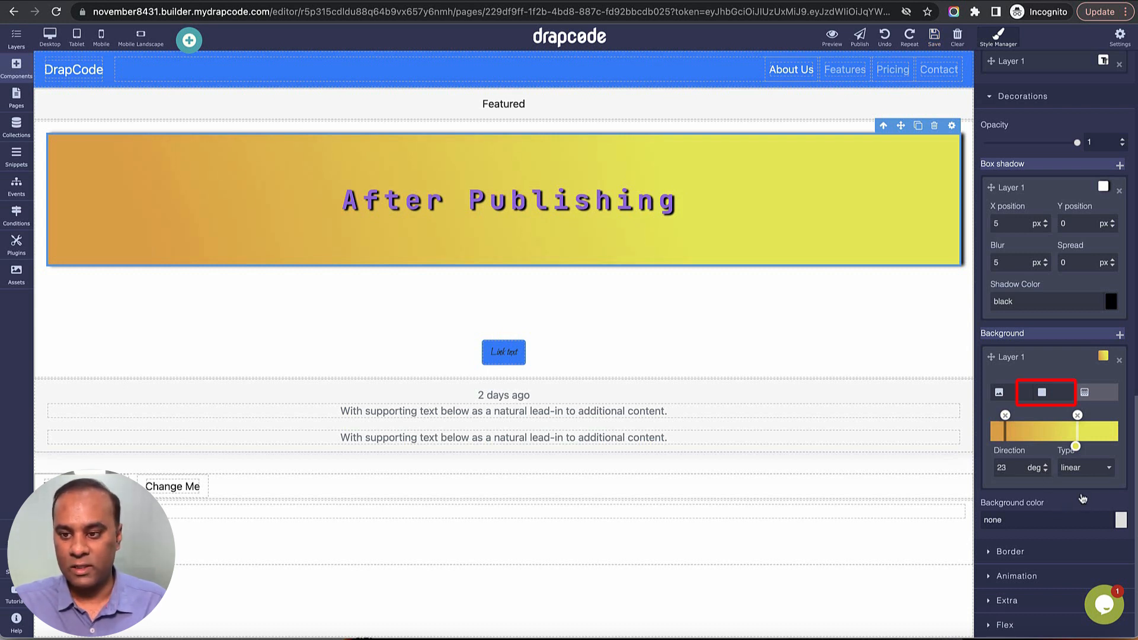
Switch the heading's background layer to solid color and try #966565, #699665 and #967e65.
click(1044, 394)
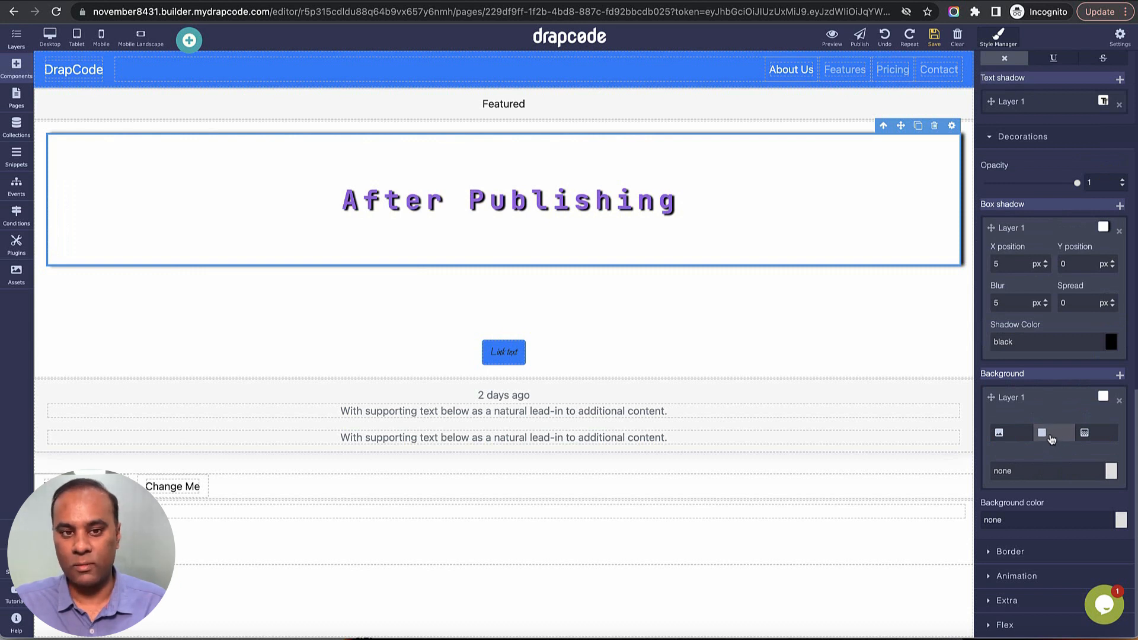
click(1111, 472)
drag(1098, 502, 1050, 543)
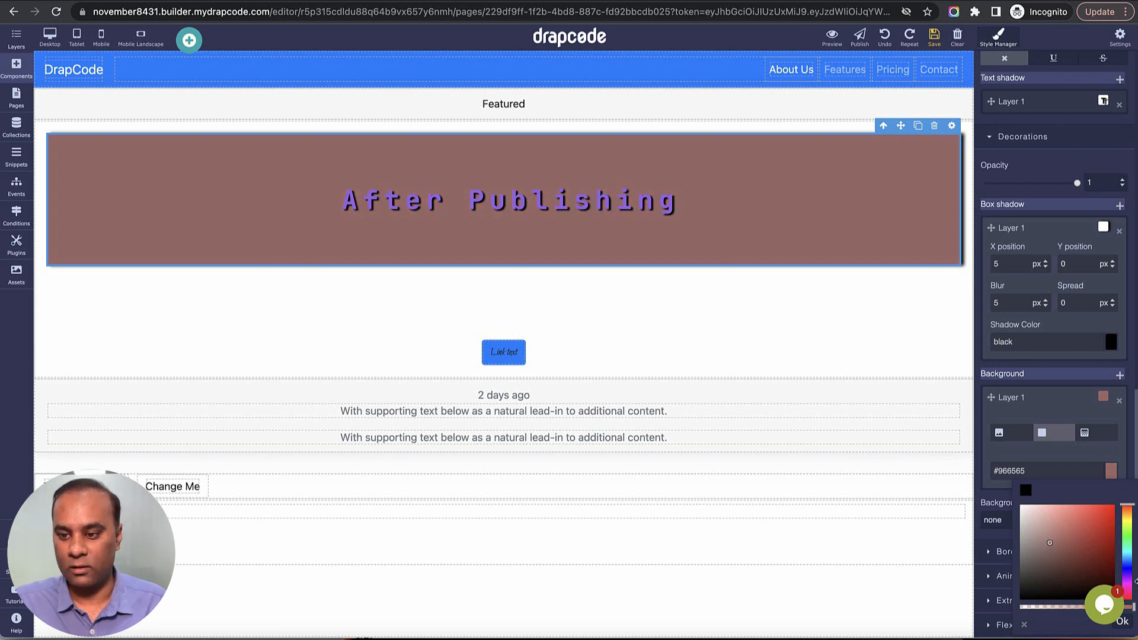
drag(1126, 561, 1125, 549)
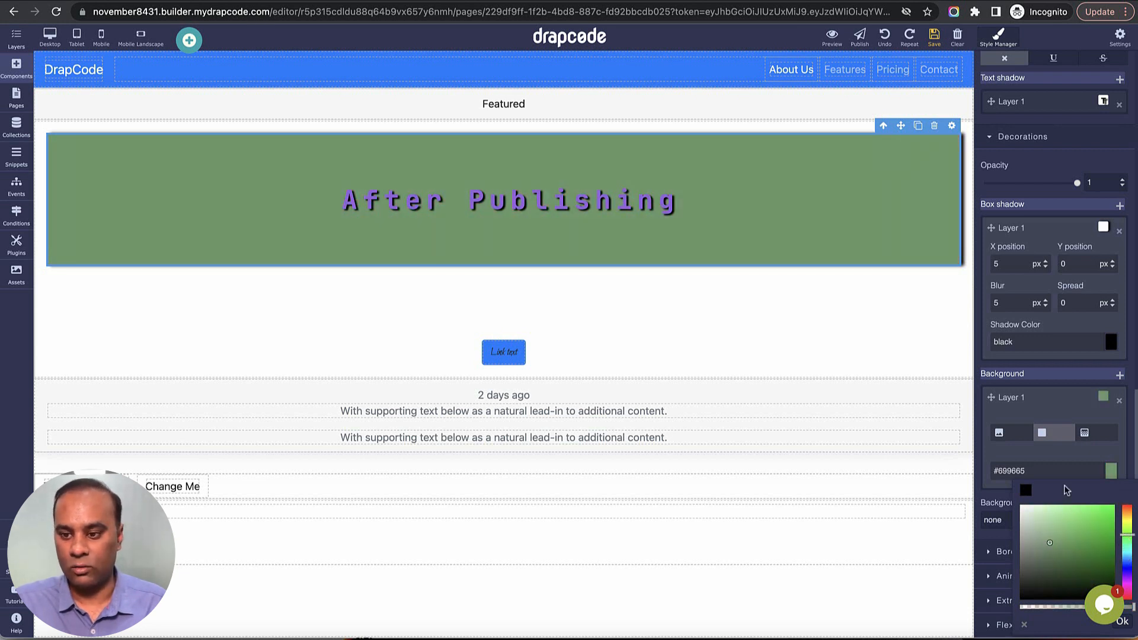
click(1026, 473)
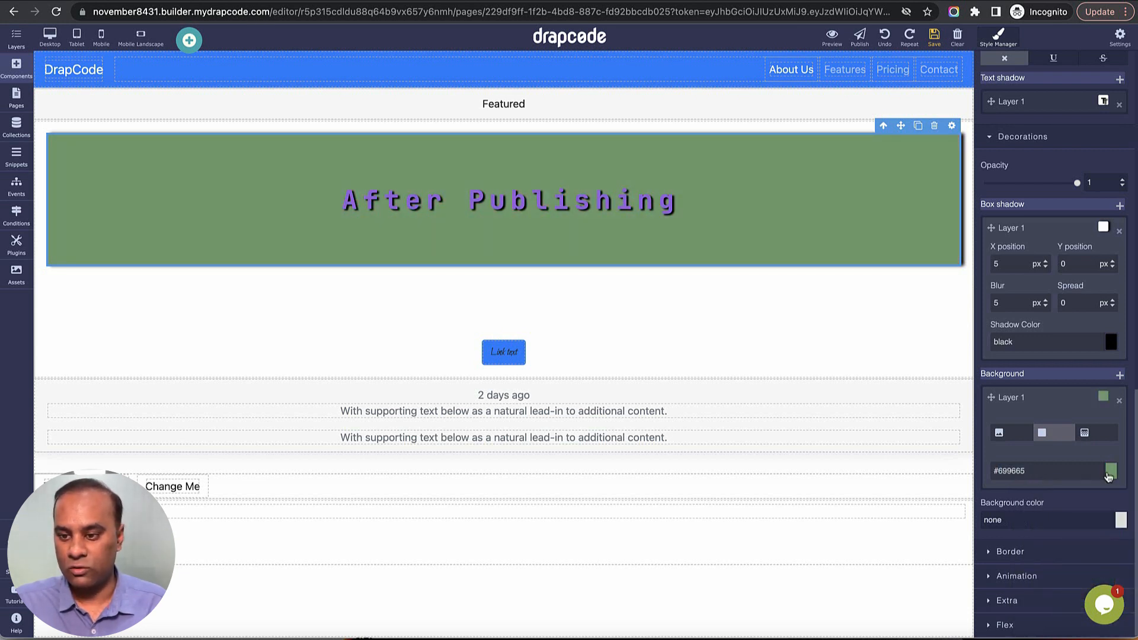
click(1108, 477)
click(1126, 513)
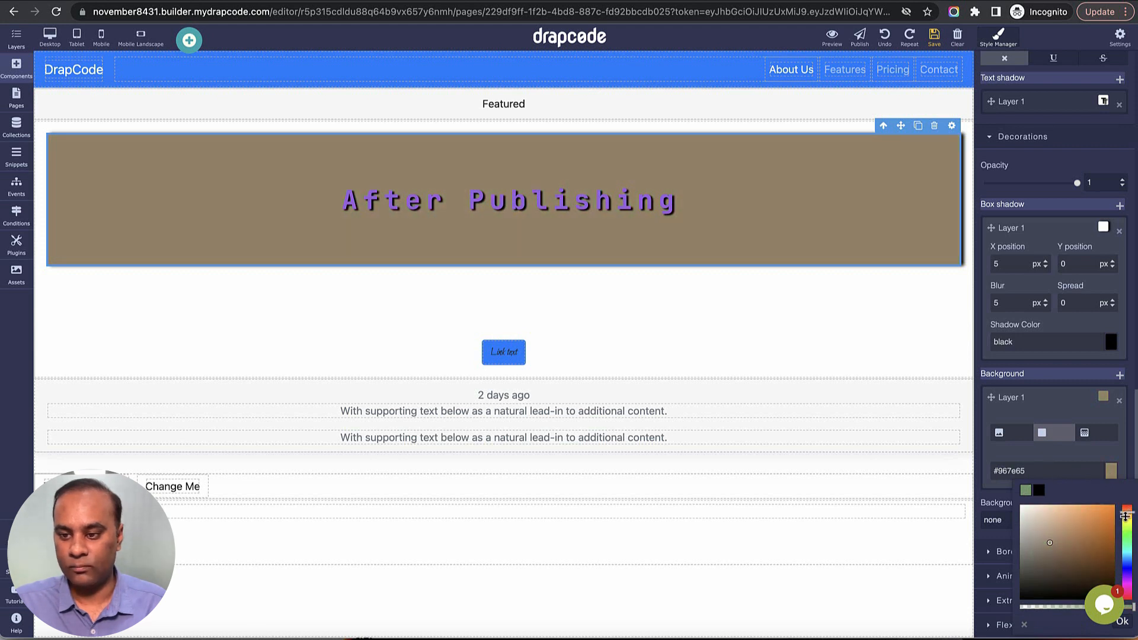
Switch the heading's background layer to gradient and finally to image, and view the image selection dialog without choosing an image.
click(1088, 436)
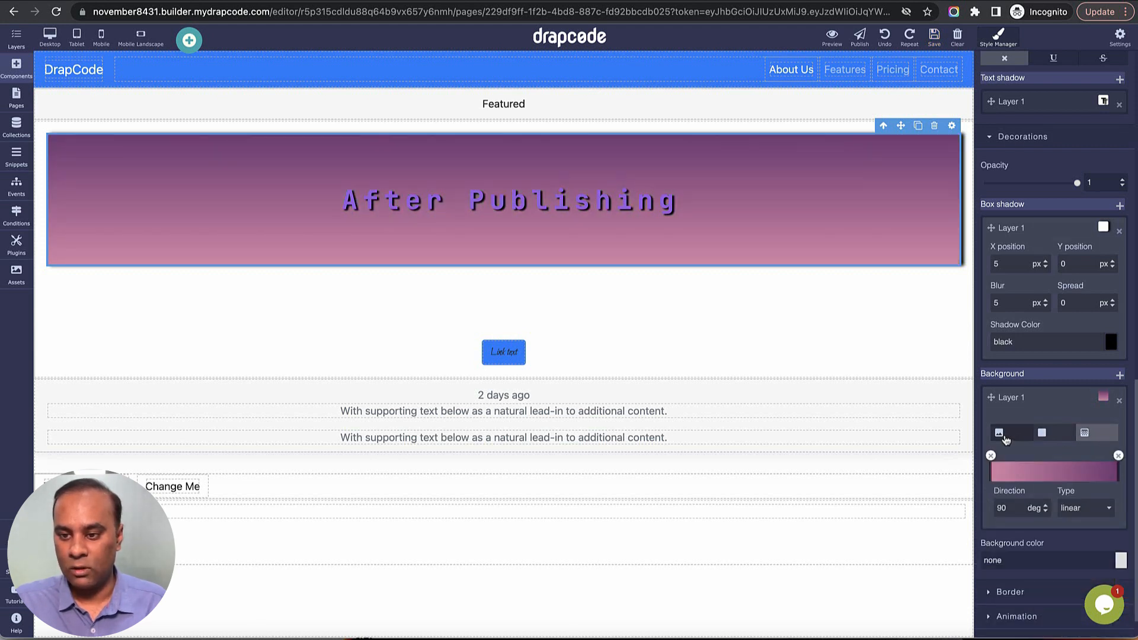
click(1004, 436)
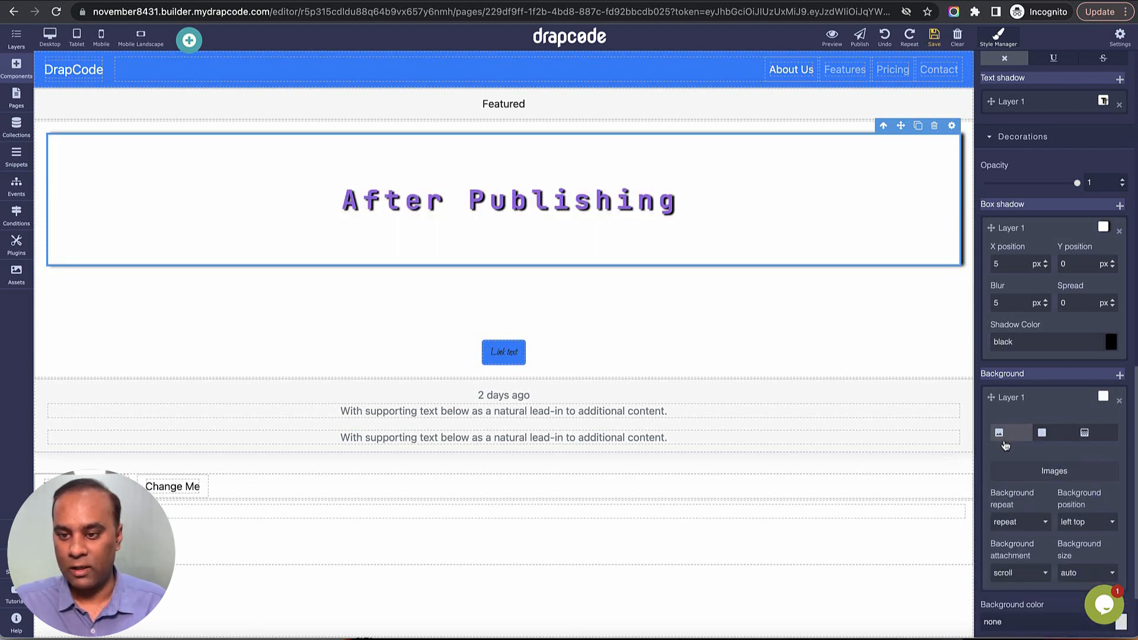
click(1051, 474)
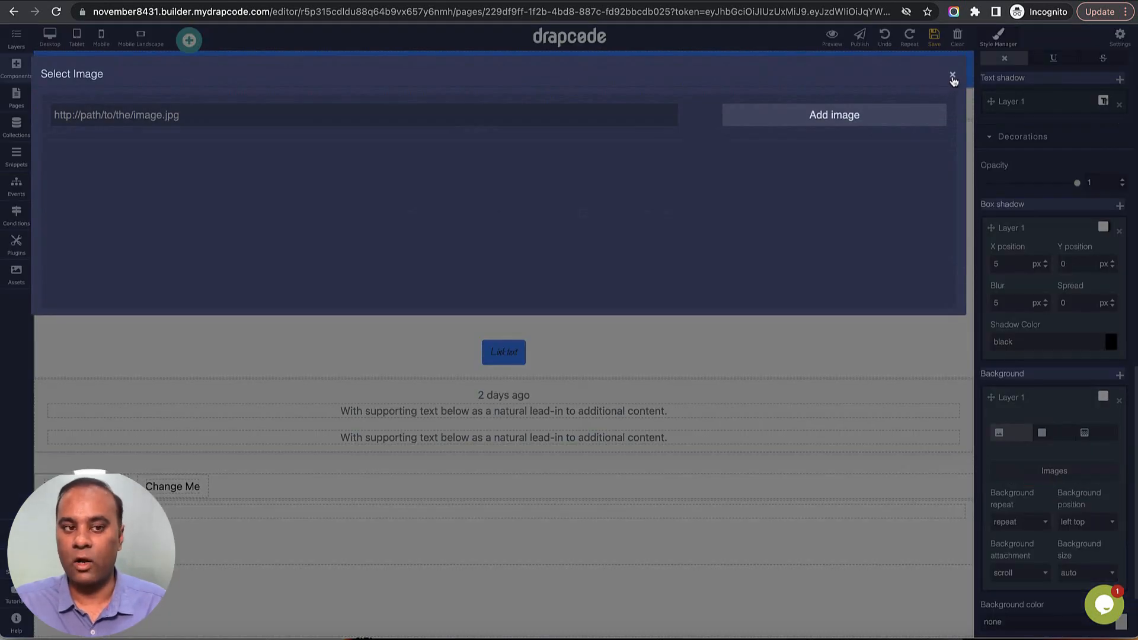
click(953, 77)
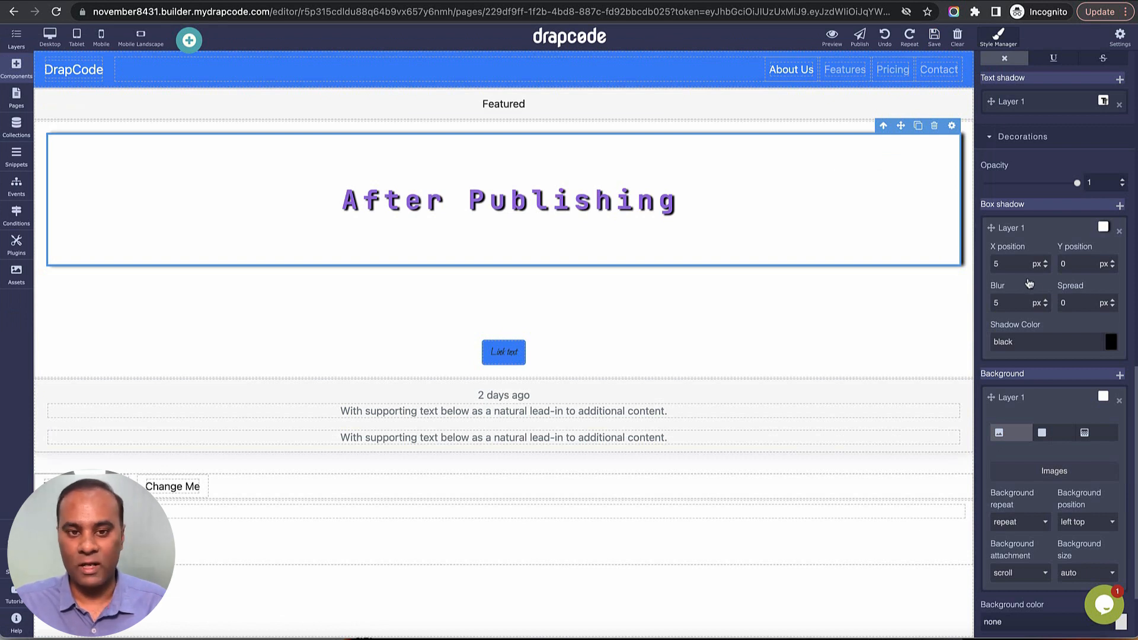
Set the After Publishing heading's background color to light blue #7dbbfd.
scroll(1041, 292, down, 2)
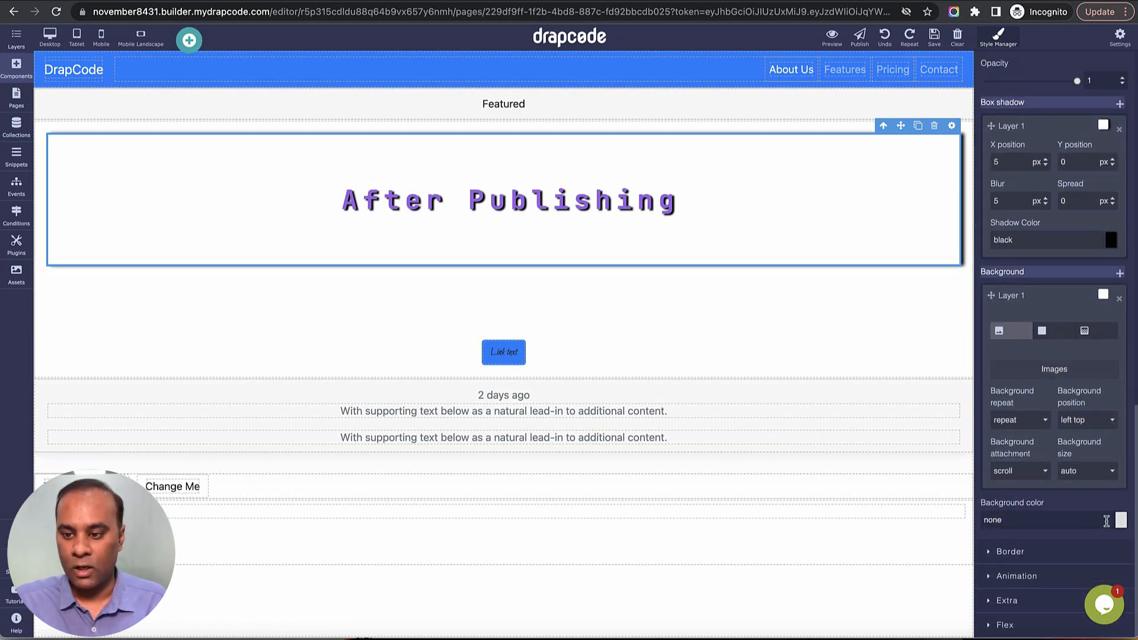
click(1120, 521)
drag(1062, 395, 1110, 386)
click(1093, 367)
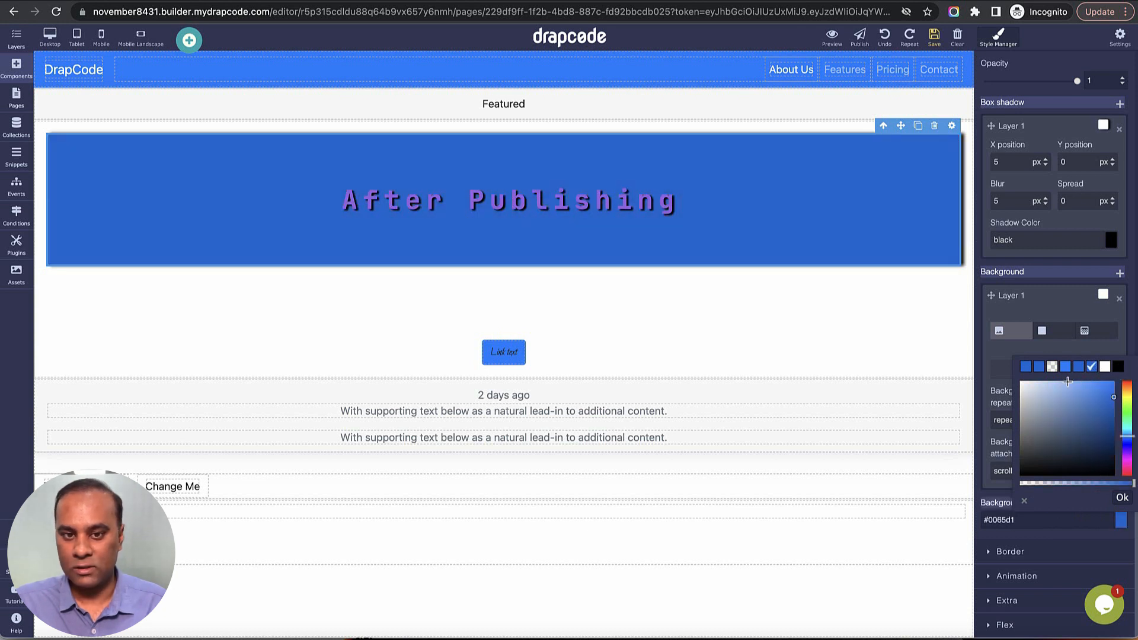
click(1068, 382)
click(1120, 497)
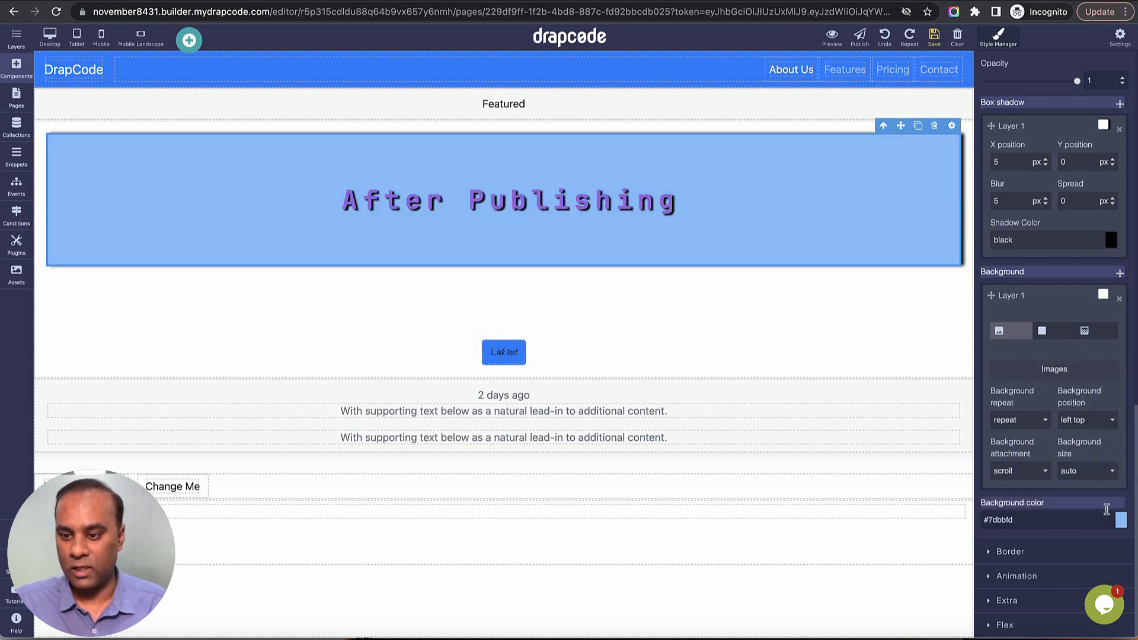
Set the After Publishing heading's border width on all sides to 5 px.
click(1042, 558)
scroll(1038, 504, down, 8)
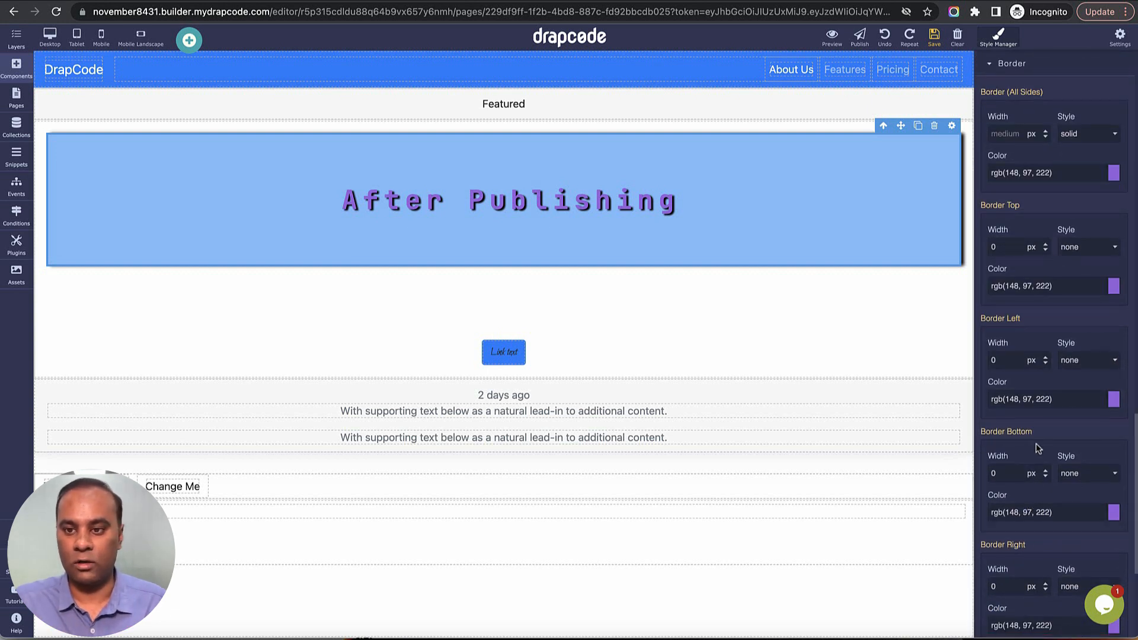
click(877, 233)
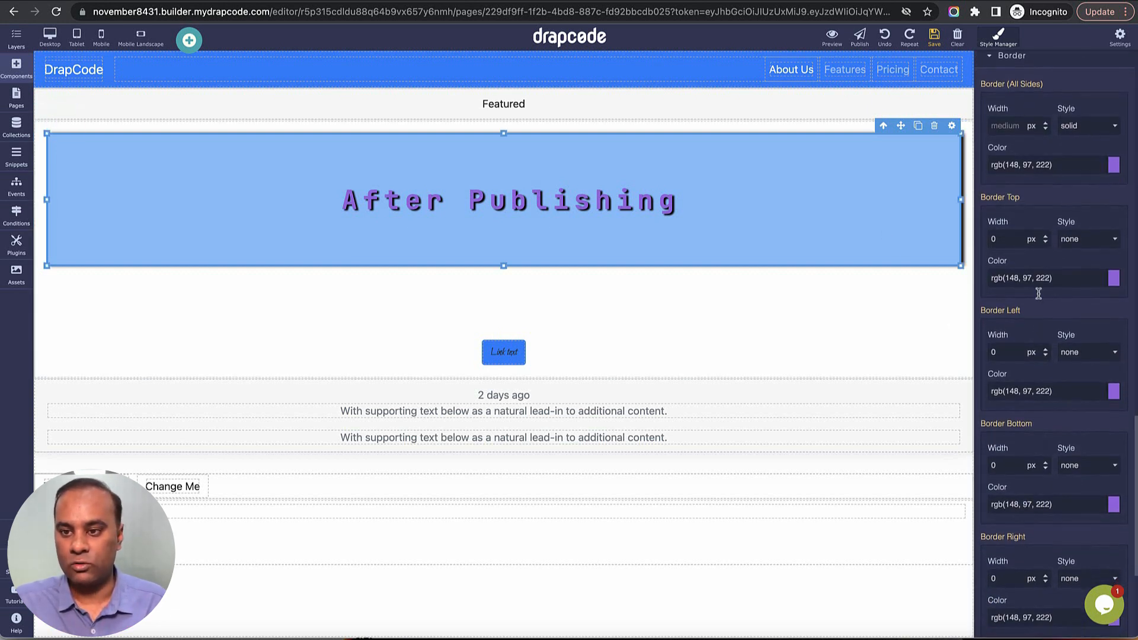
scroll(1034, 262, up, 3)
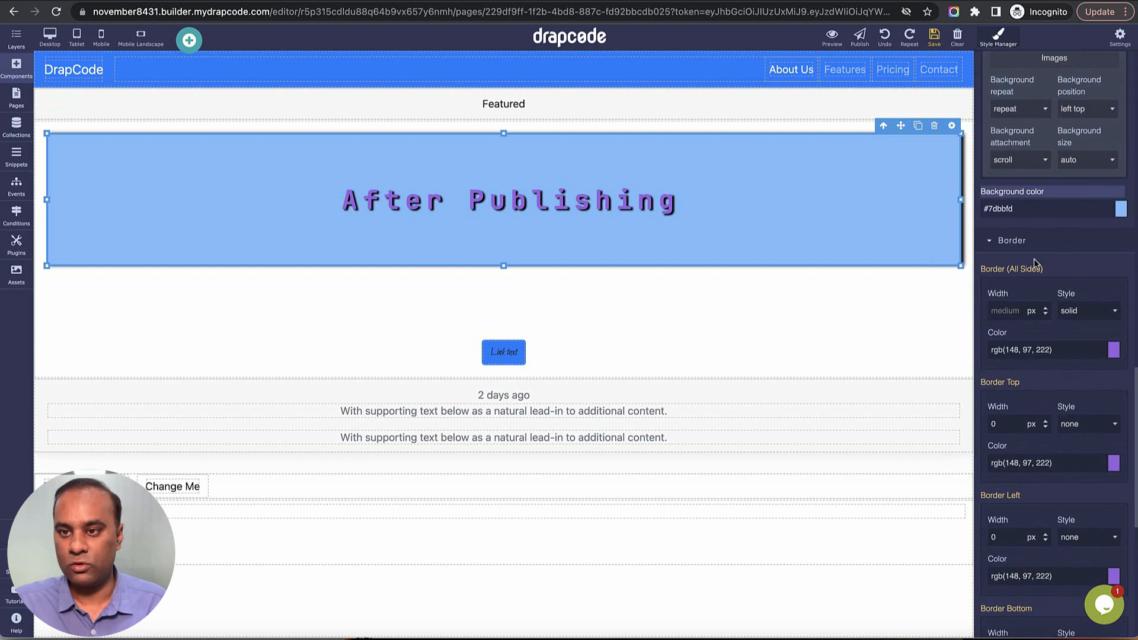
click(1013, 312)
text(20)
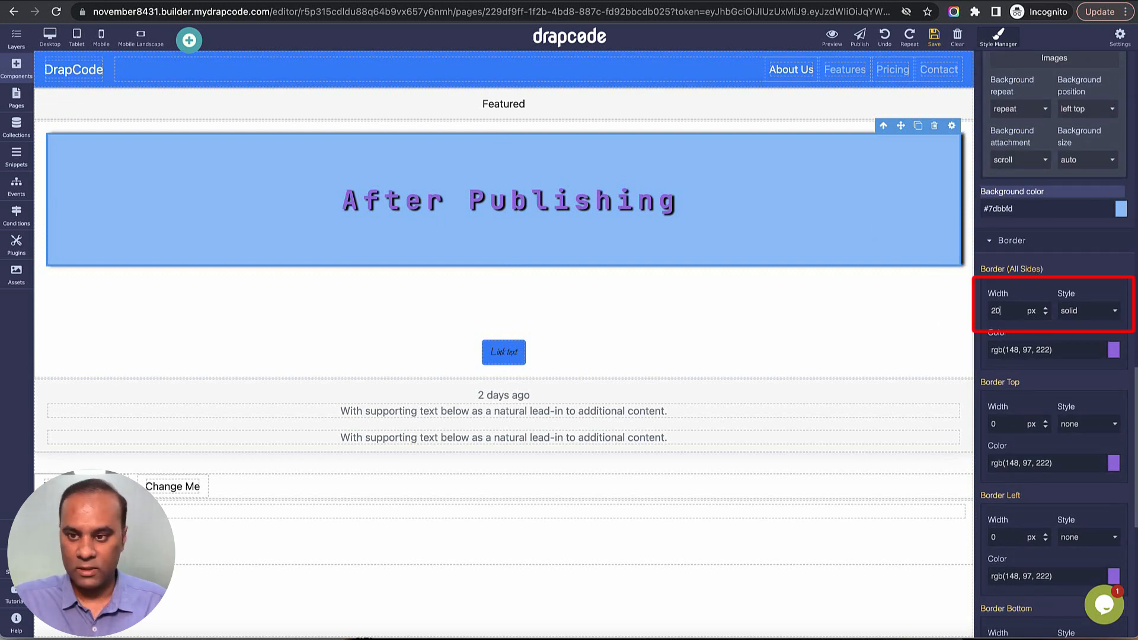
key(BackSpace)
text(5)
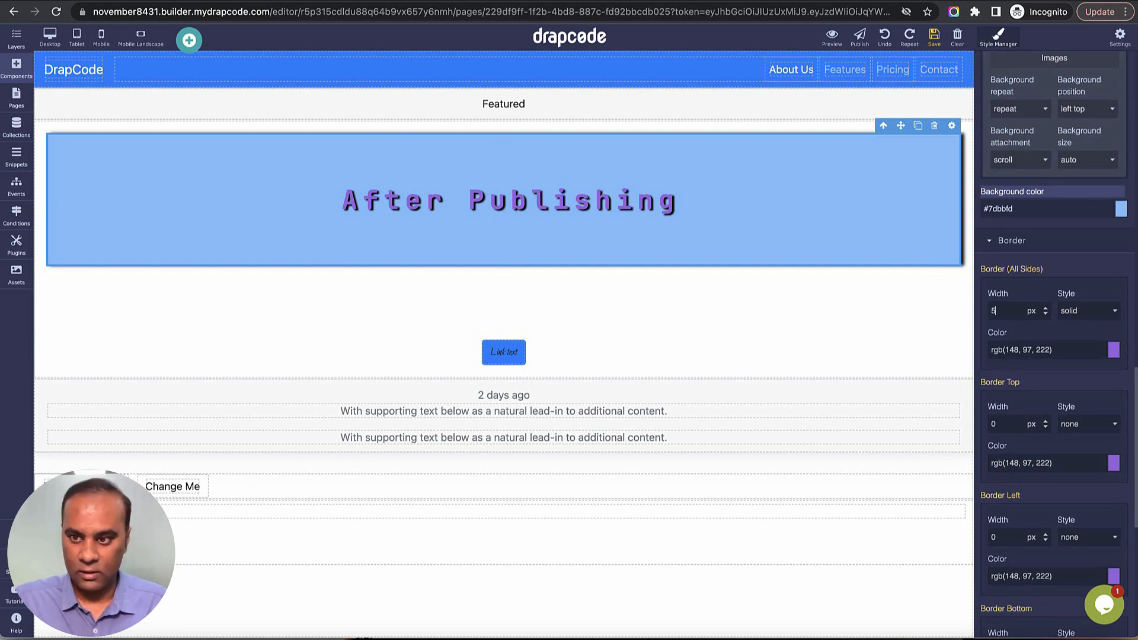
click(831, 279)
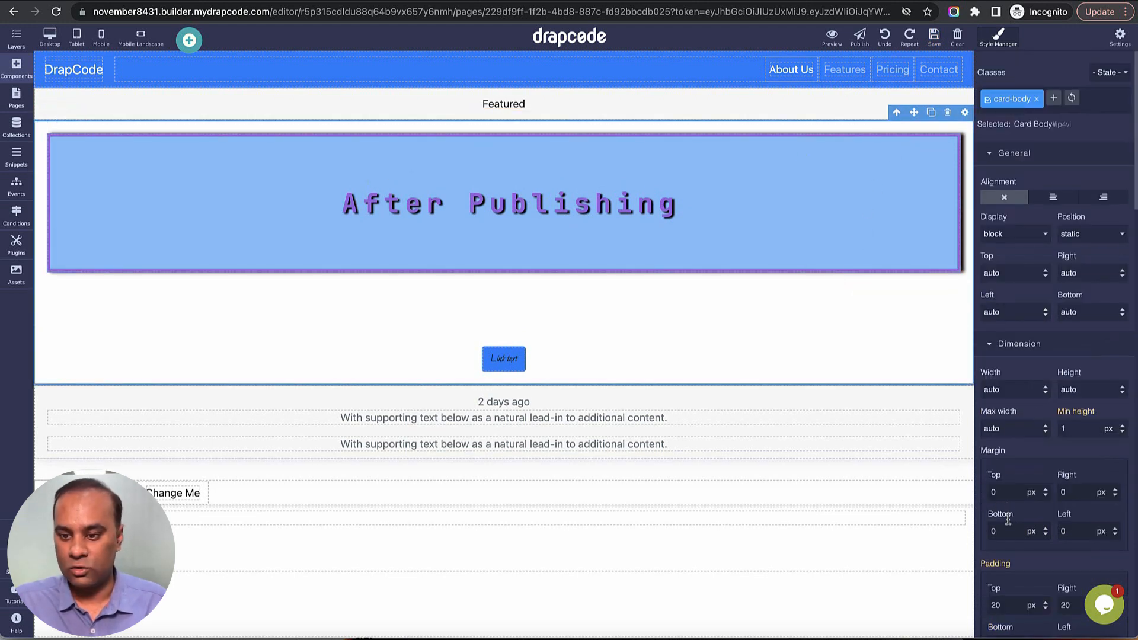
Change the color of the After Publishing heading's border on all sides to orange #de7b61.
scroll(1012, 525, down, 5)
scroll(1011, 527, down, 5)
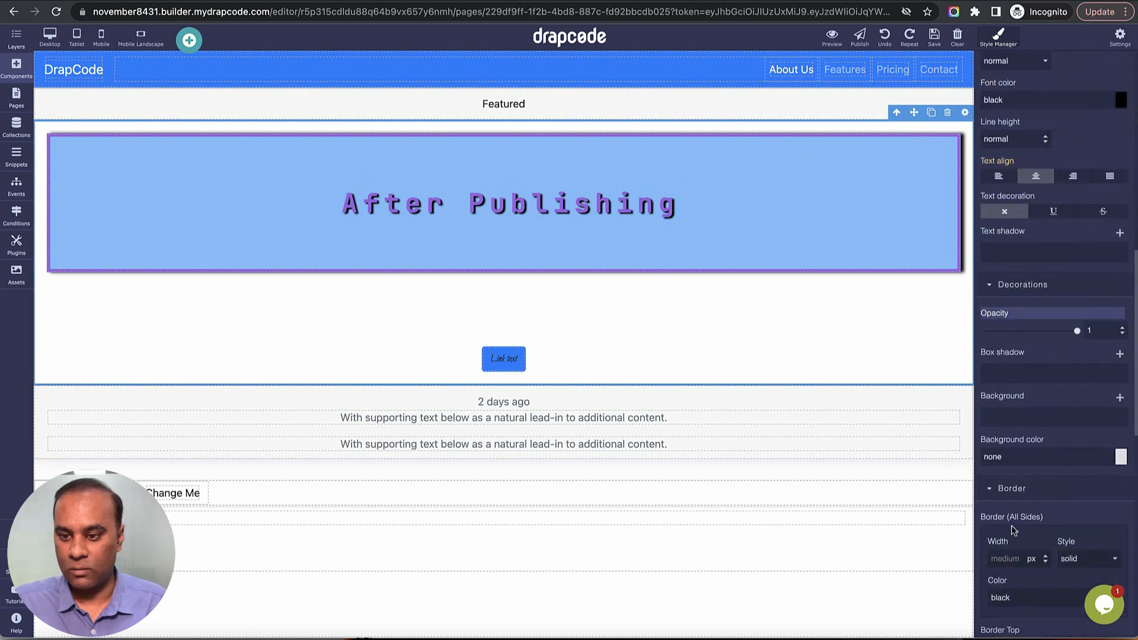
click(884, 264)
scroll(1027, 500, down, 9)
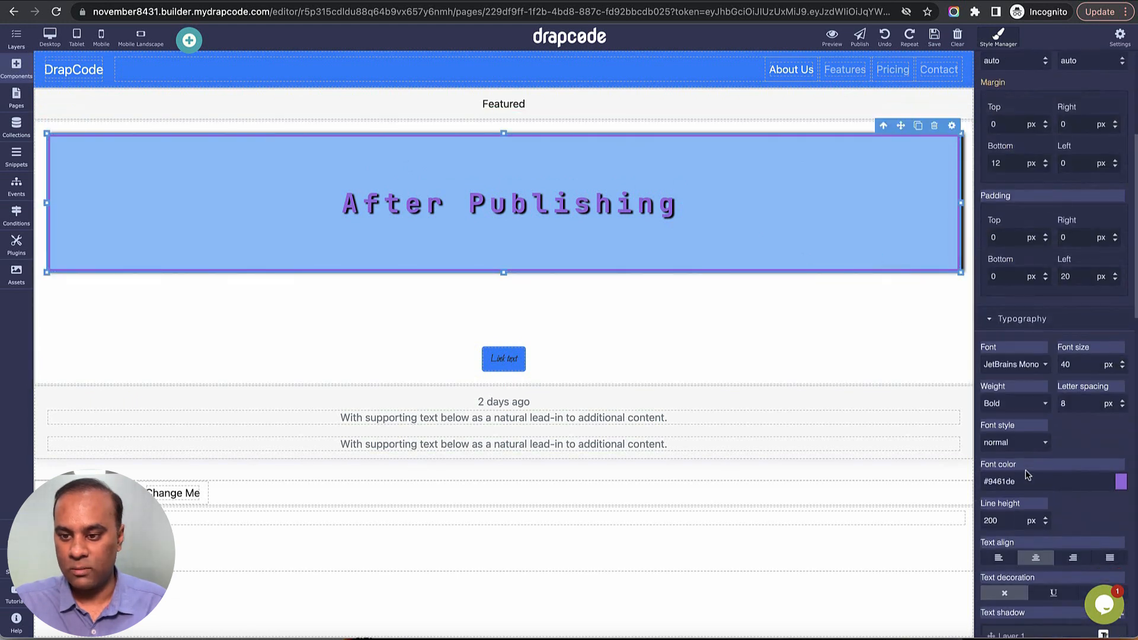
scroll(1027, 499, down, 7)
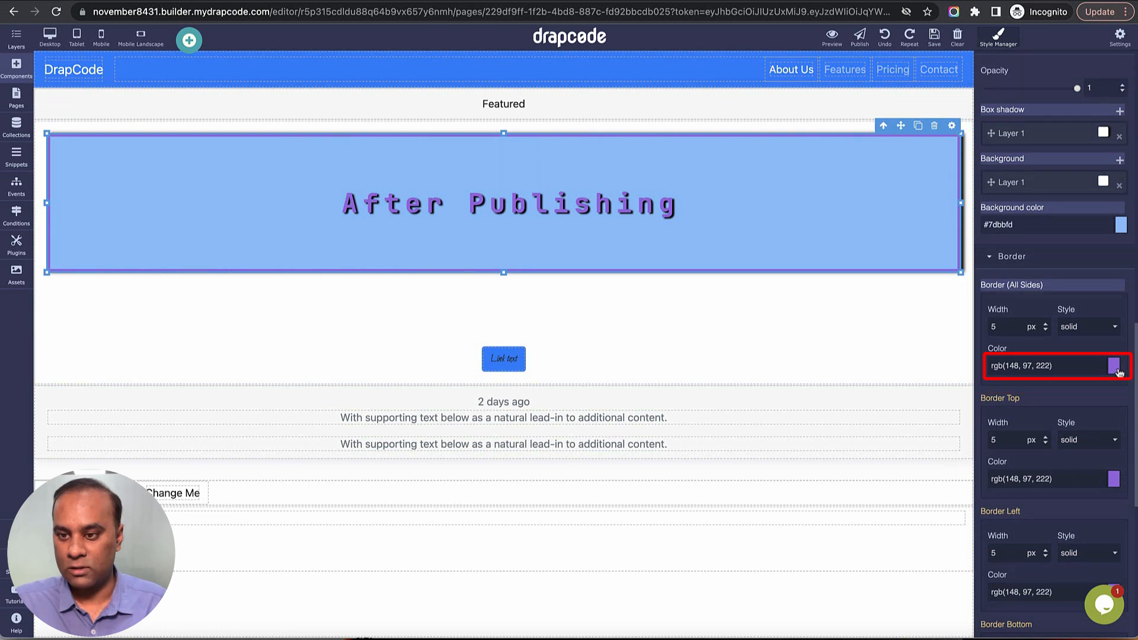
click(1113, 366)
click(1126, 405)
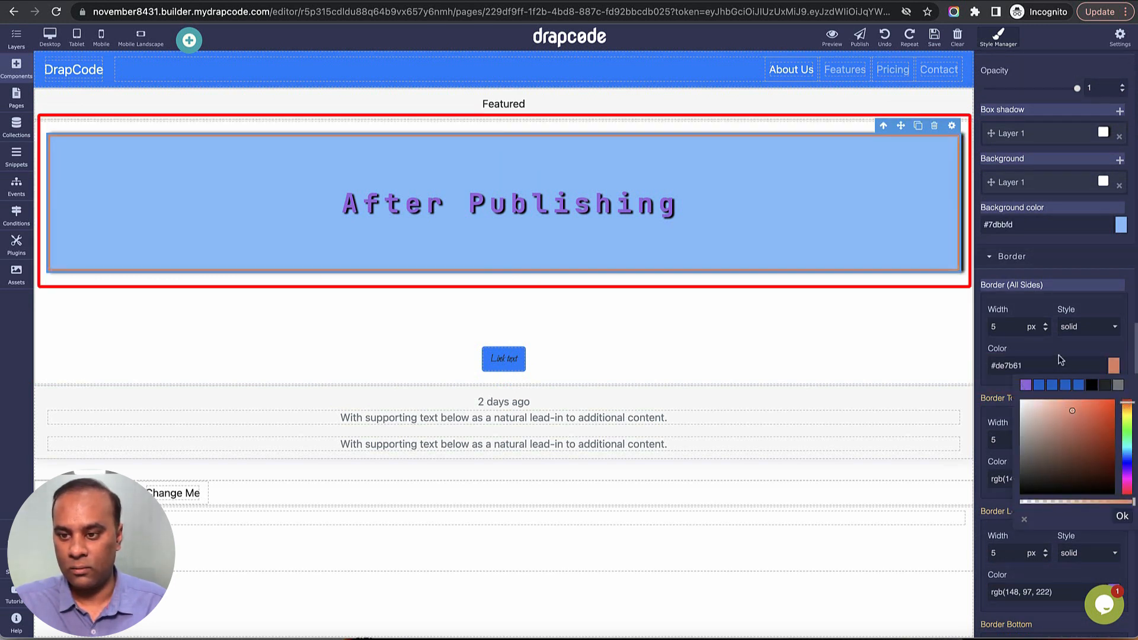
Preview the page to check the heading's new border, and return to the editor.
click(911, 319)
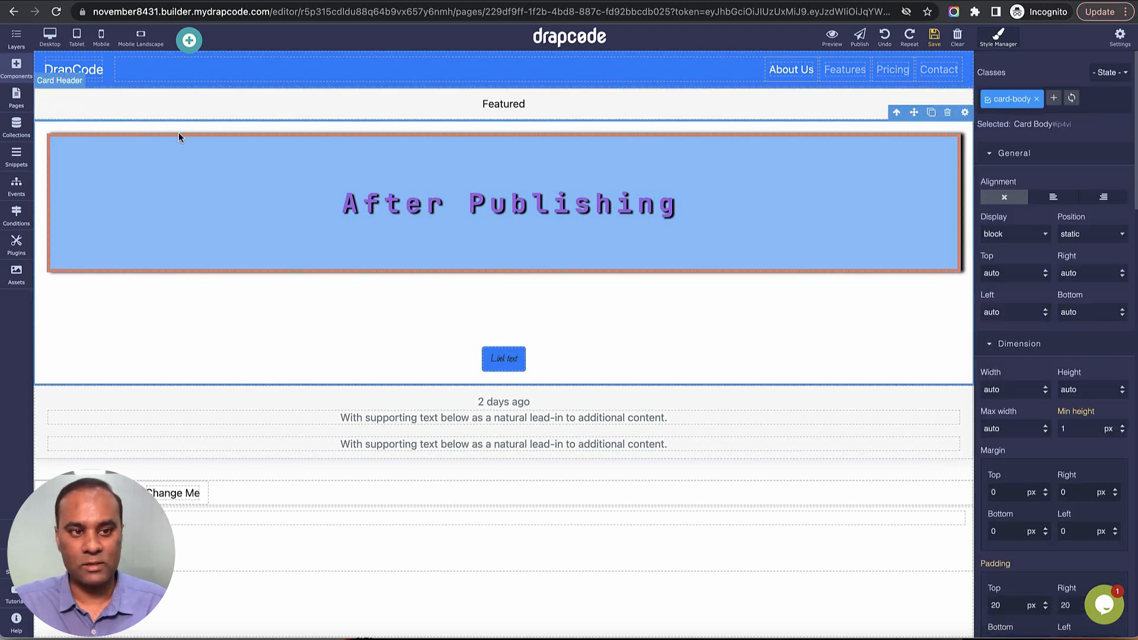
click(832, 37)
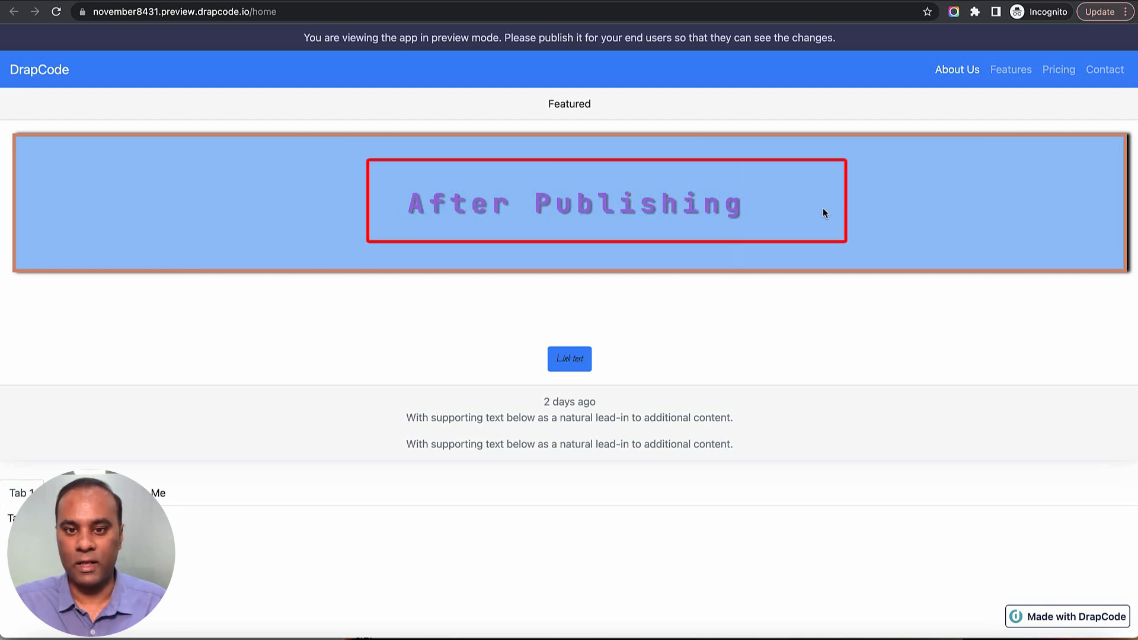
key(super+w)
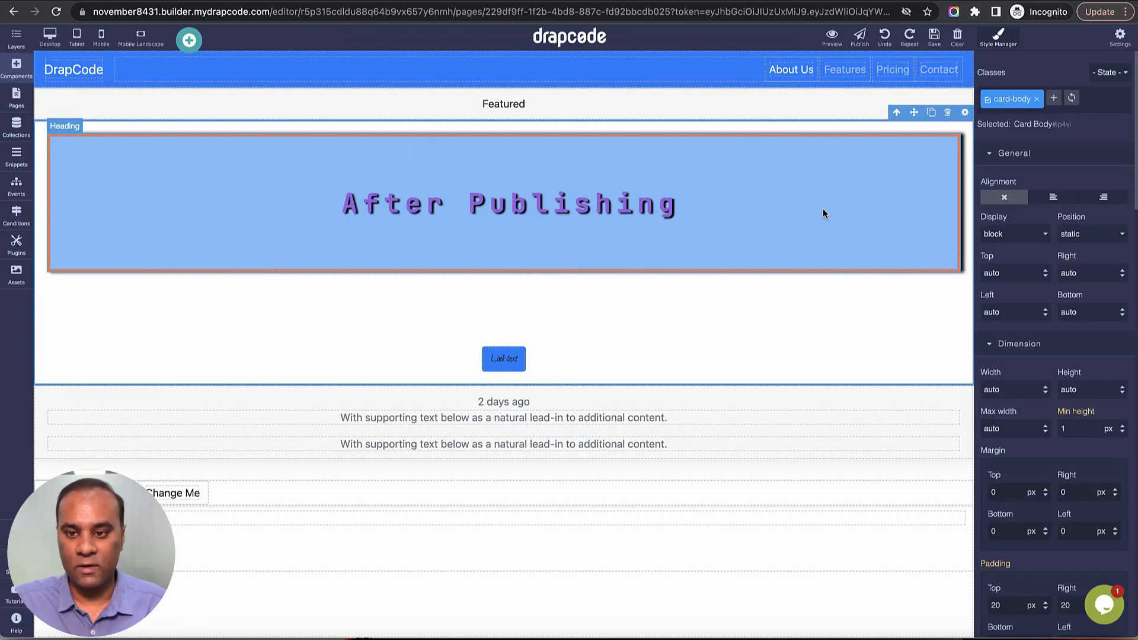
Set the card body's border radius on all sides to 25 px and save the page.
scroll(1023, 437, down, 15)
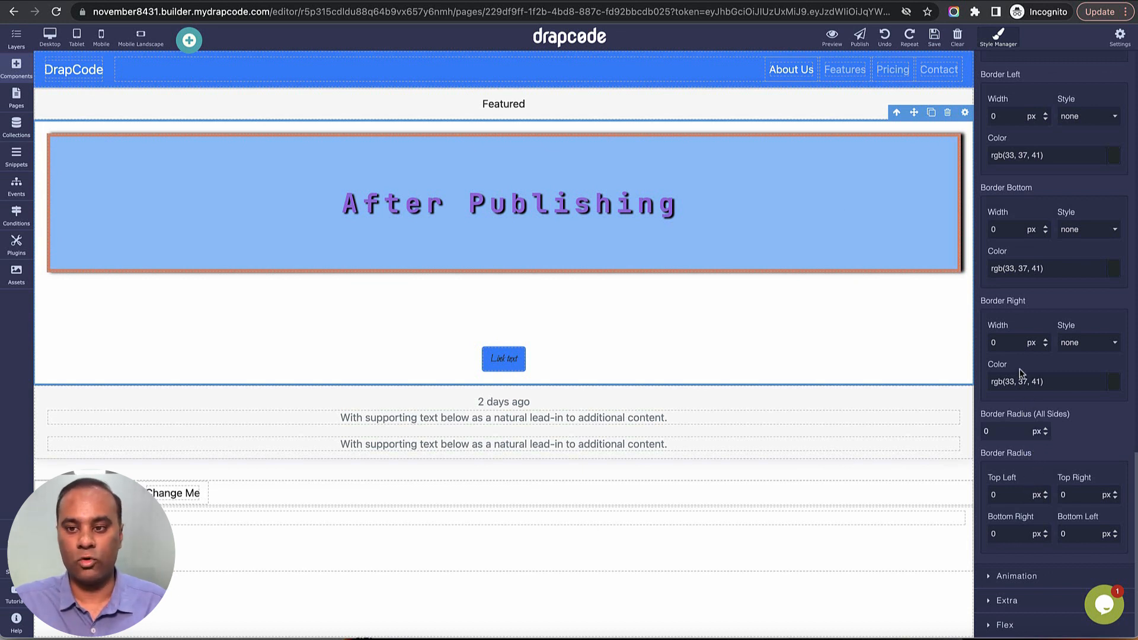
scroll(1019, 369, up, 5)
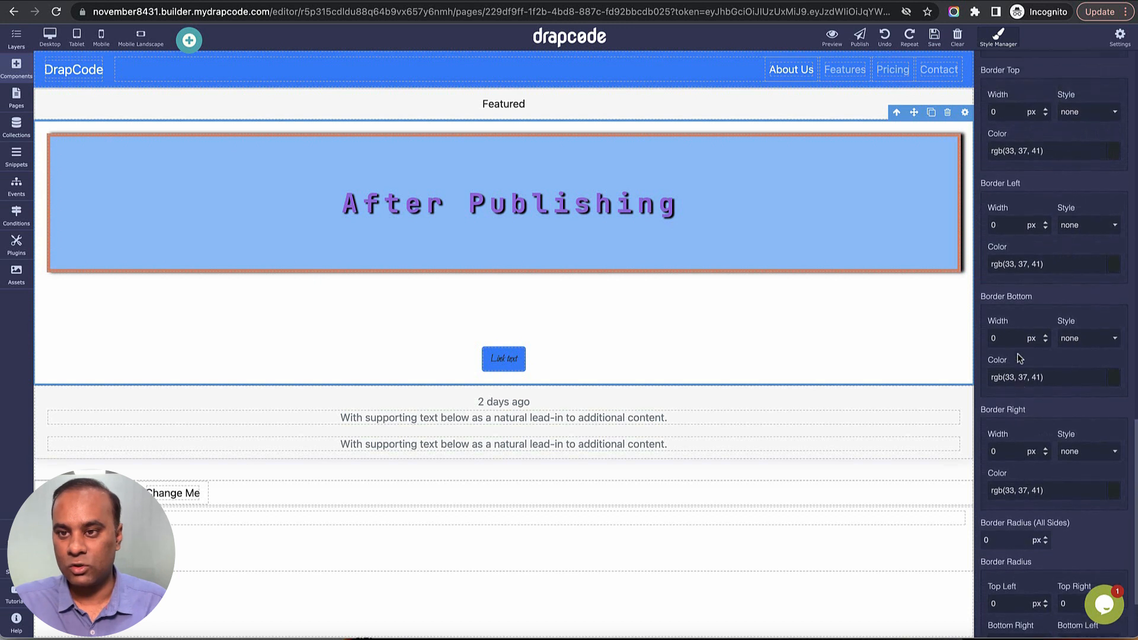
scroll(1020, 375, down, 5)
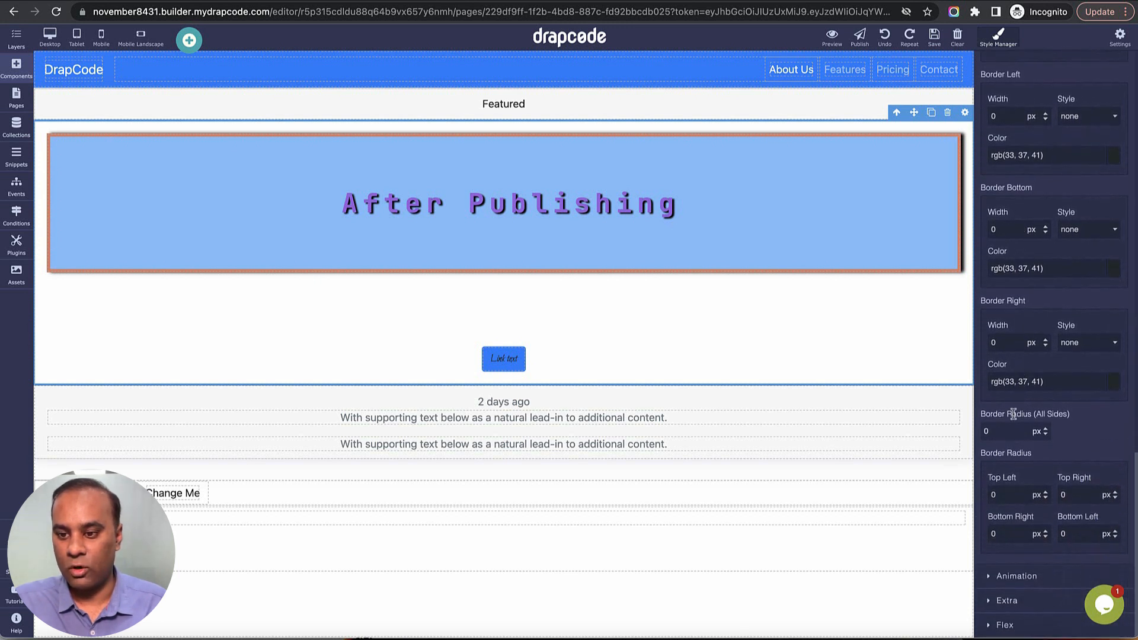
click(1009, 430)
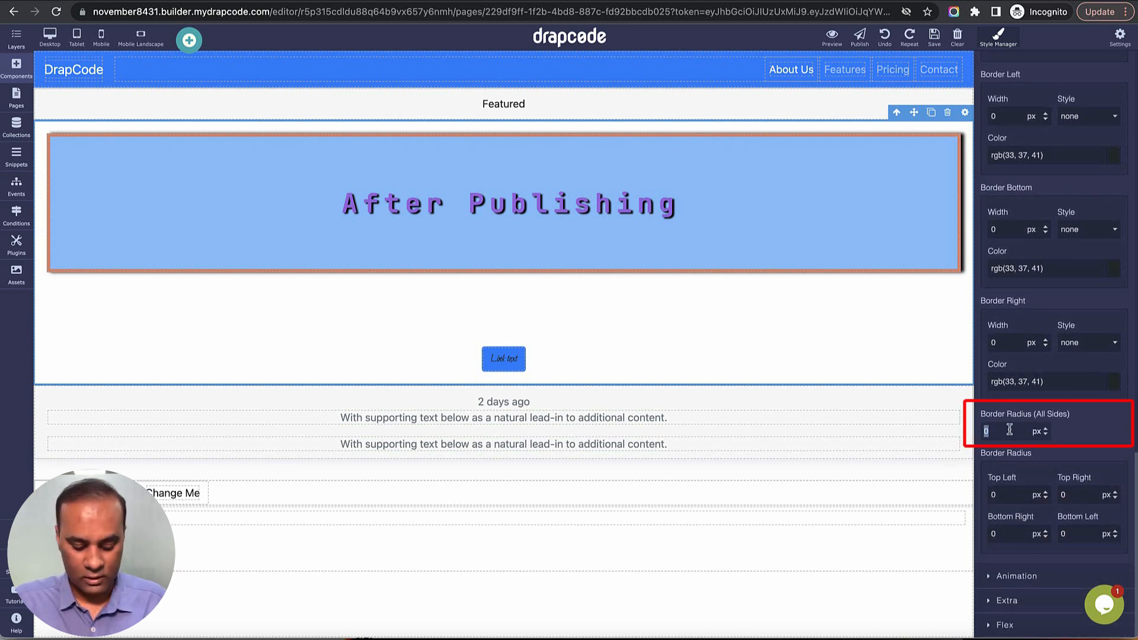
text(25)
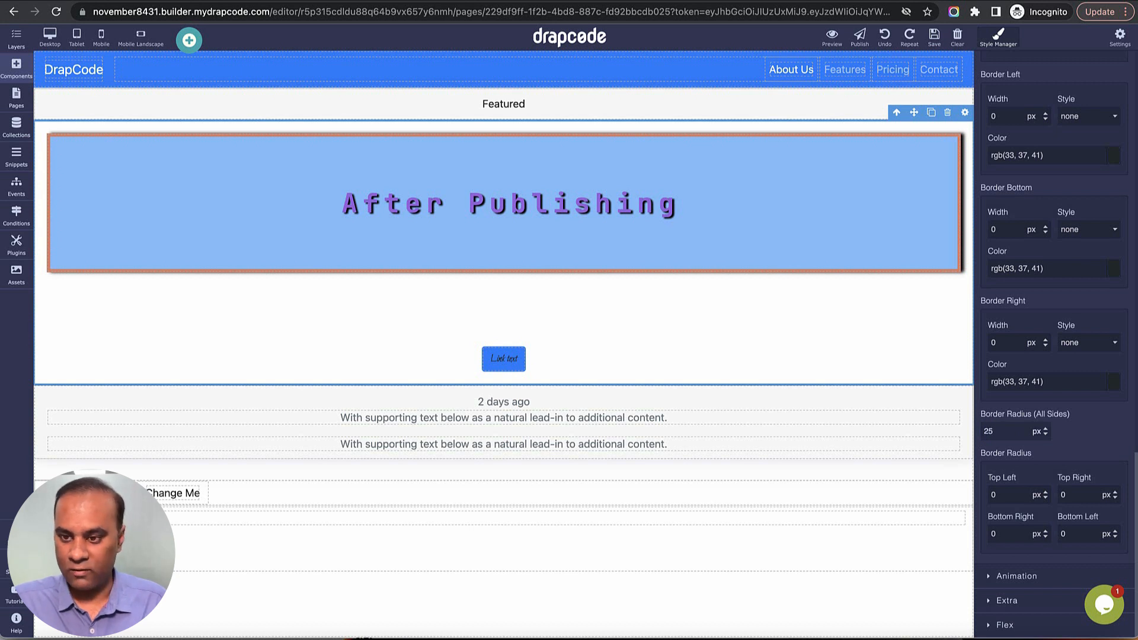
drag(1047, 415, 982, 414)
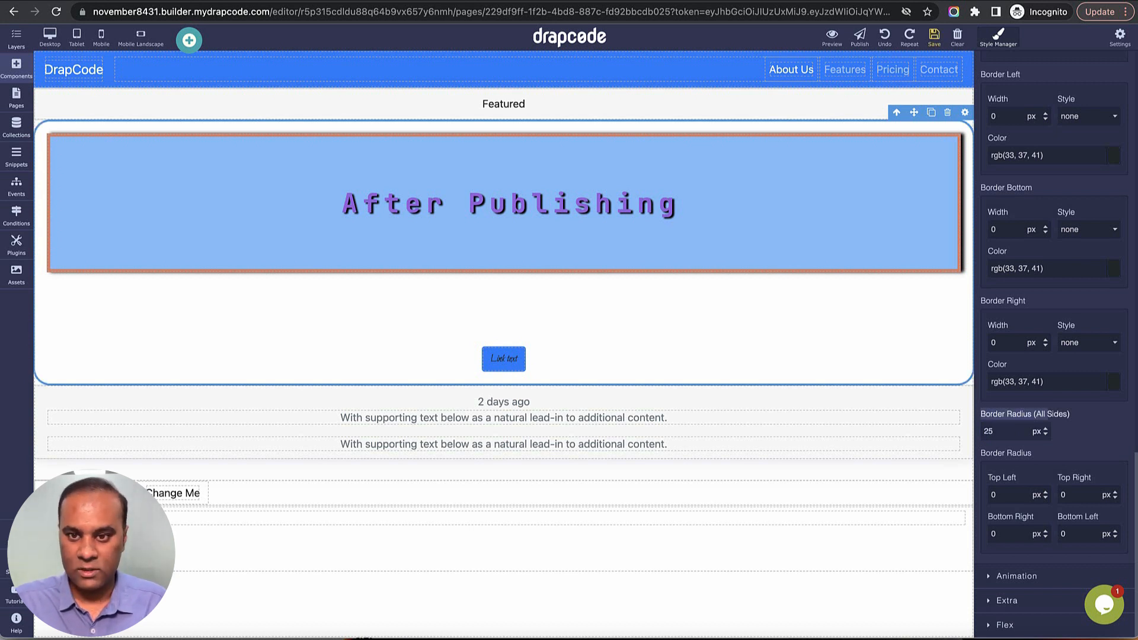
click(934, 37)
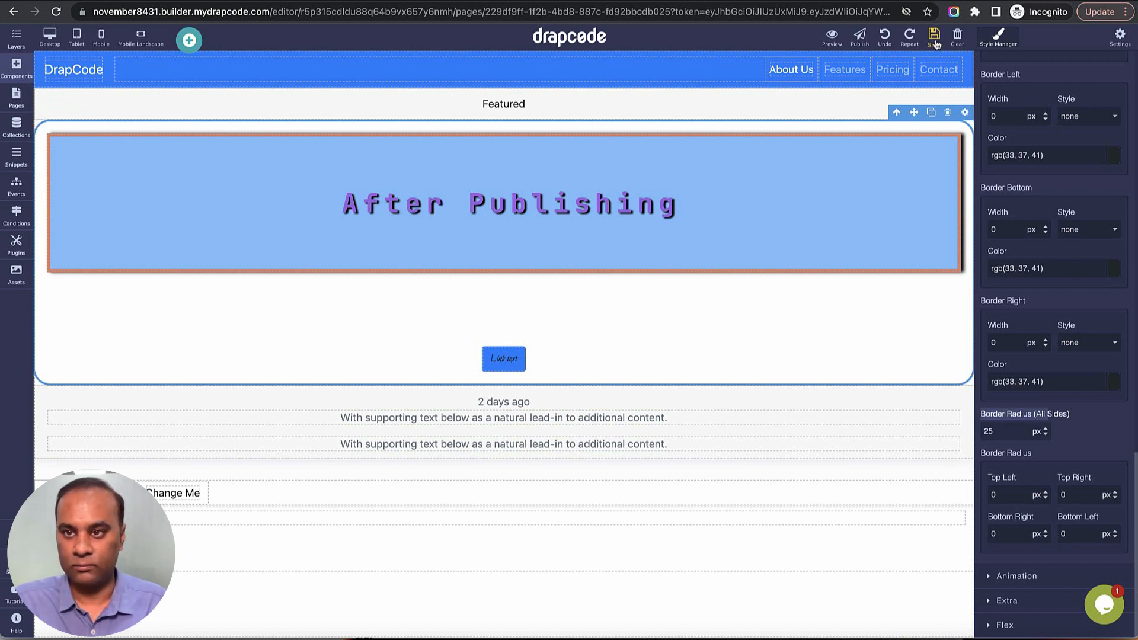
Set the After Publishing heading's border radius on all sides to 25 px.
click(935, 251)
scroll(1024, 437, down, 10)
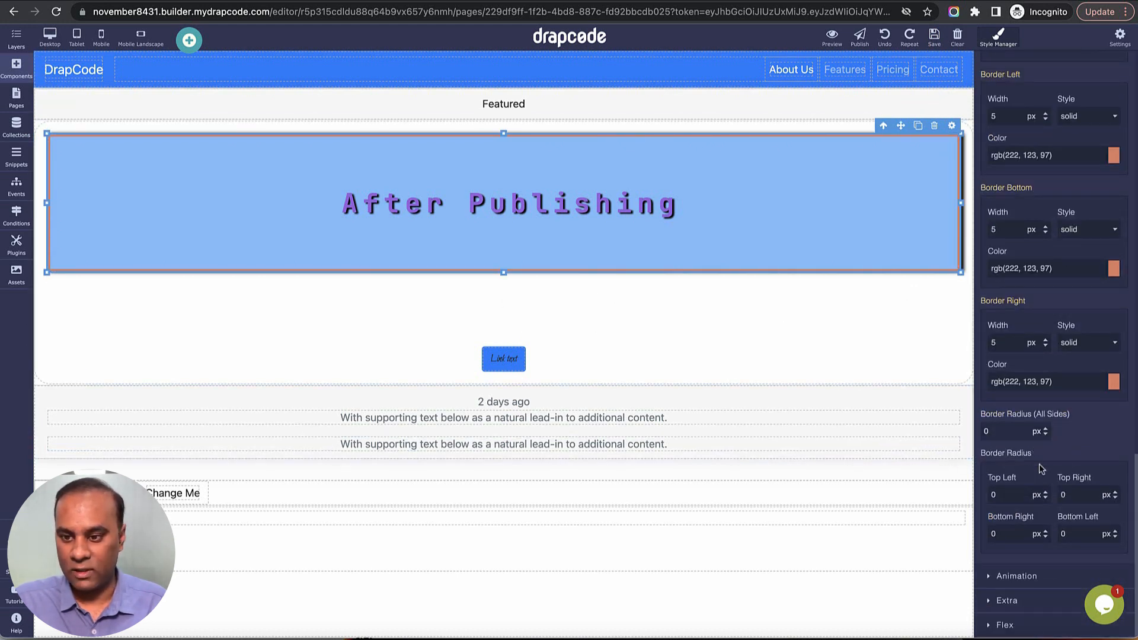
double_click(1004, 436)
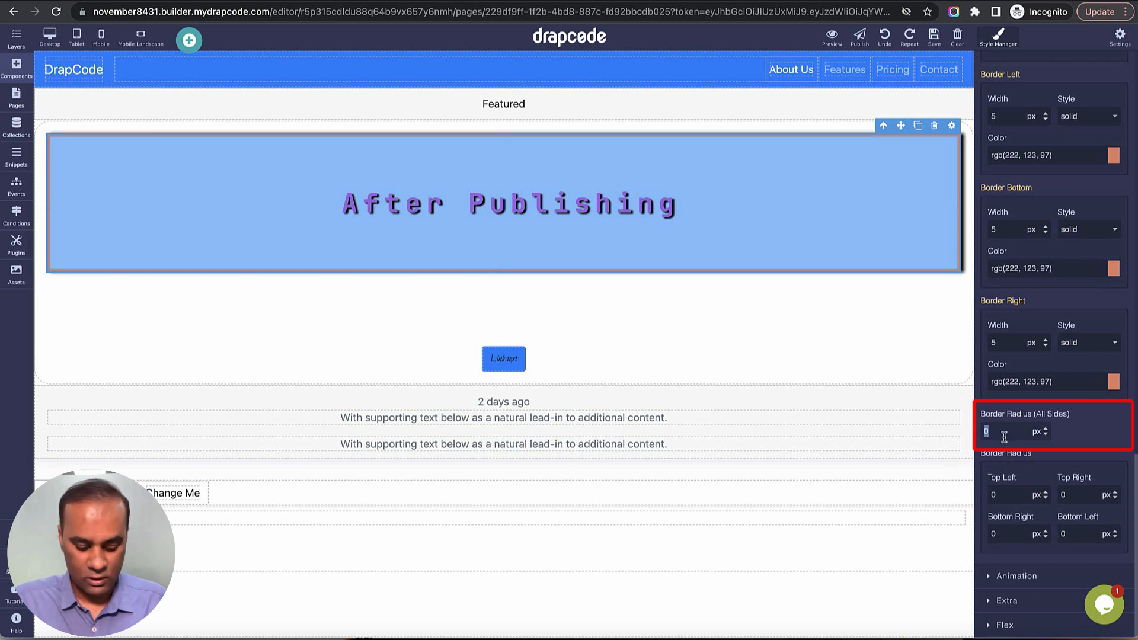
text(25)
key(Return)
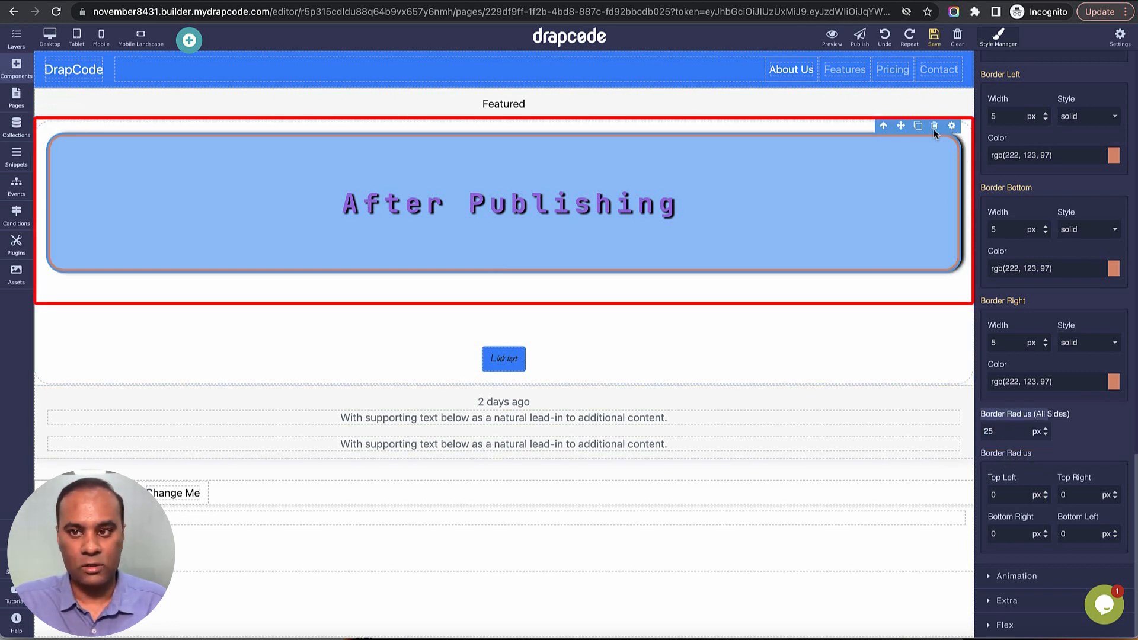
Reload the page preview to check the heading's rounded corners, and return to the editor.
key(ctrl+Tab)
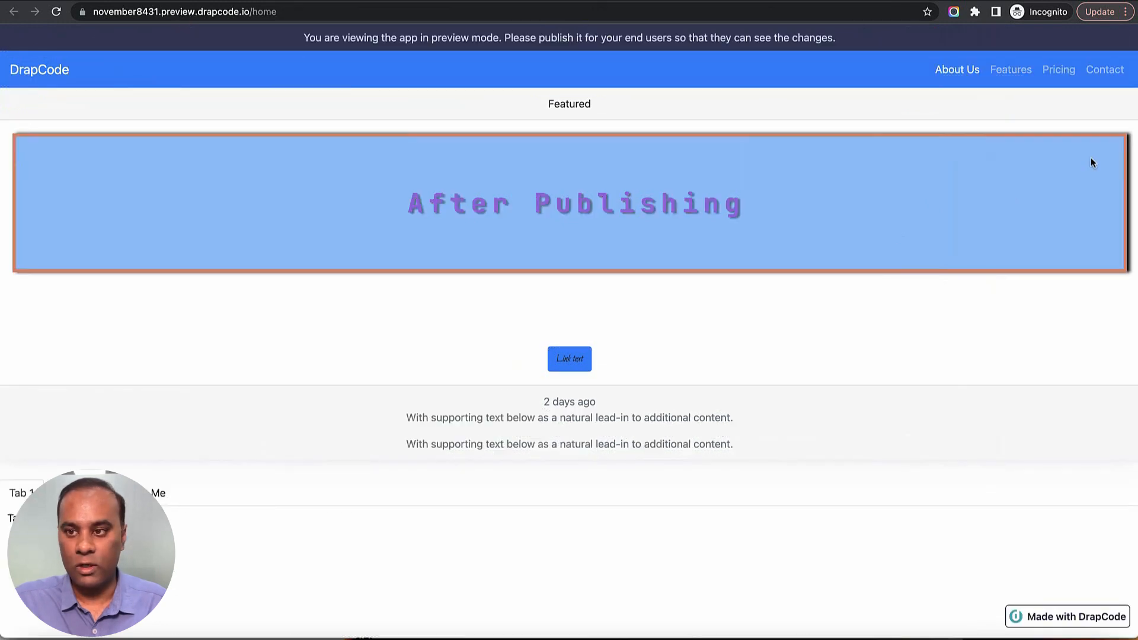
click(57, 11)
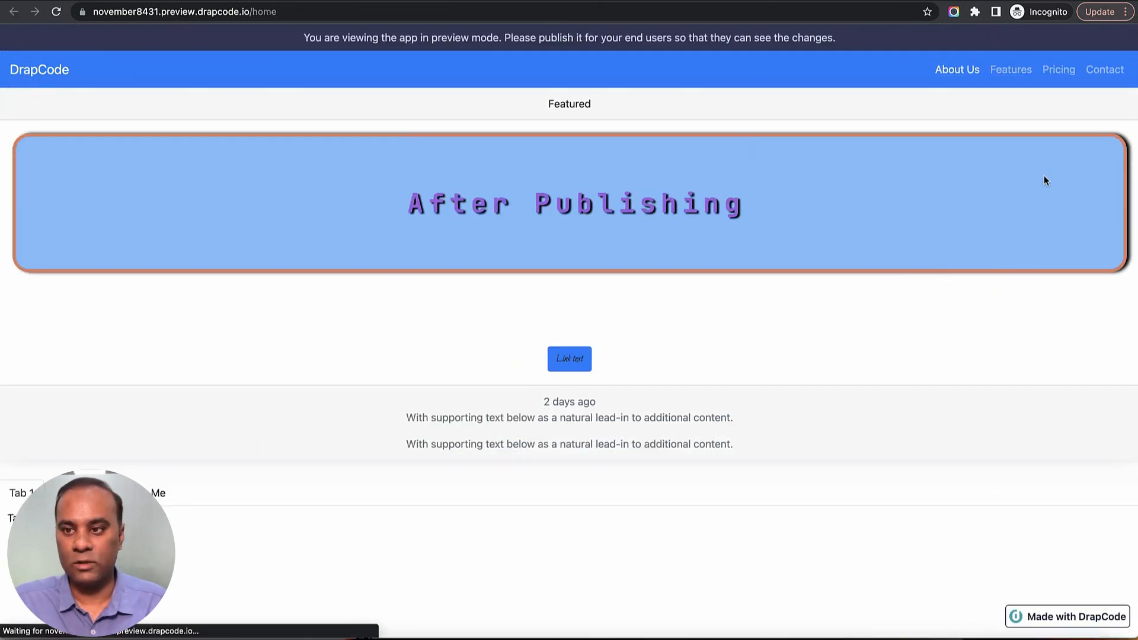
key(ctrl+shift+Tab)
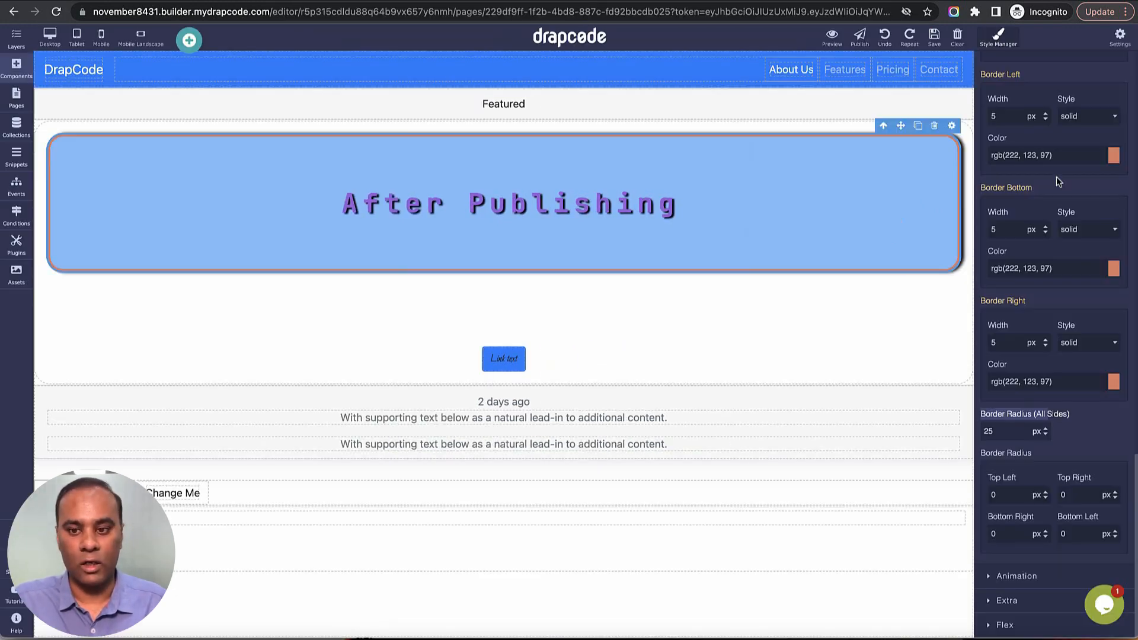
Set the heading's border radius on all sides to 50 px and finally to 100 px, save the page and reload its preview.
double_click(1003, 431)
text(50)
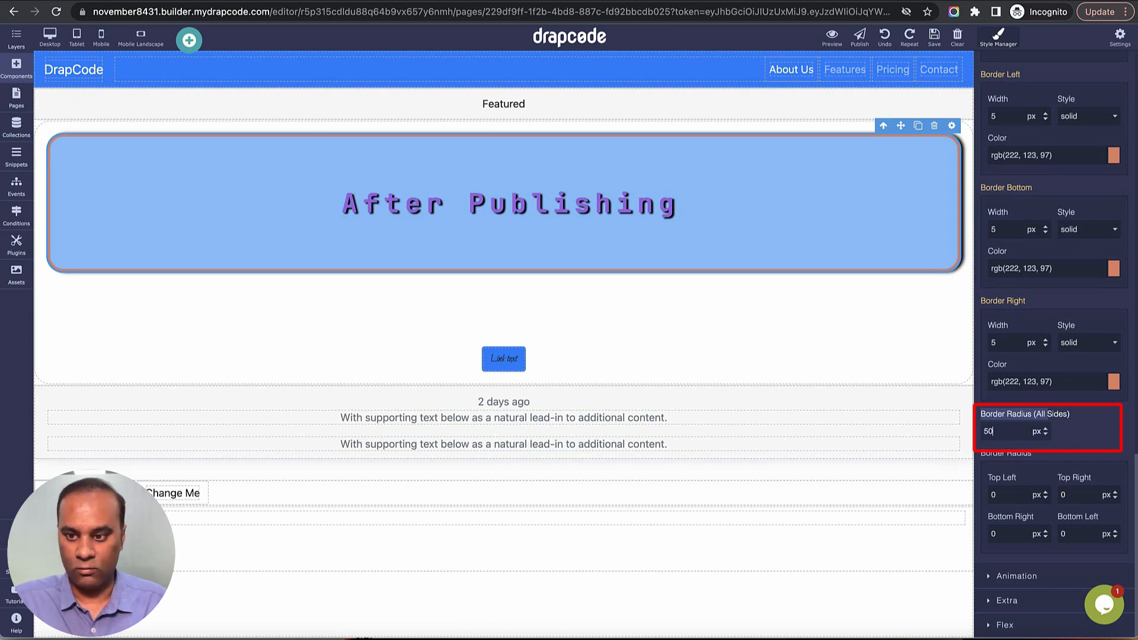
double_click(1002, 431)
text(100)
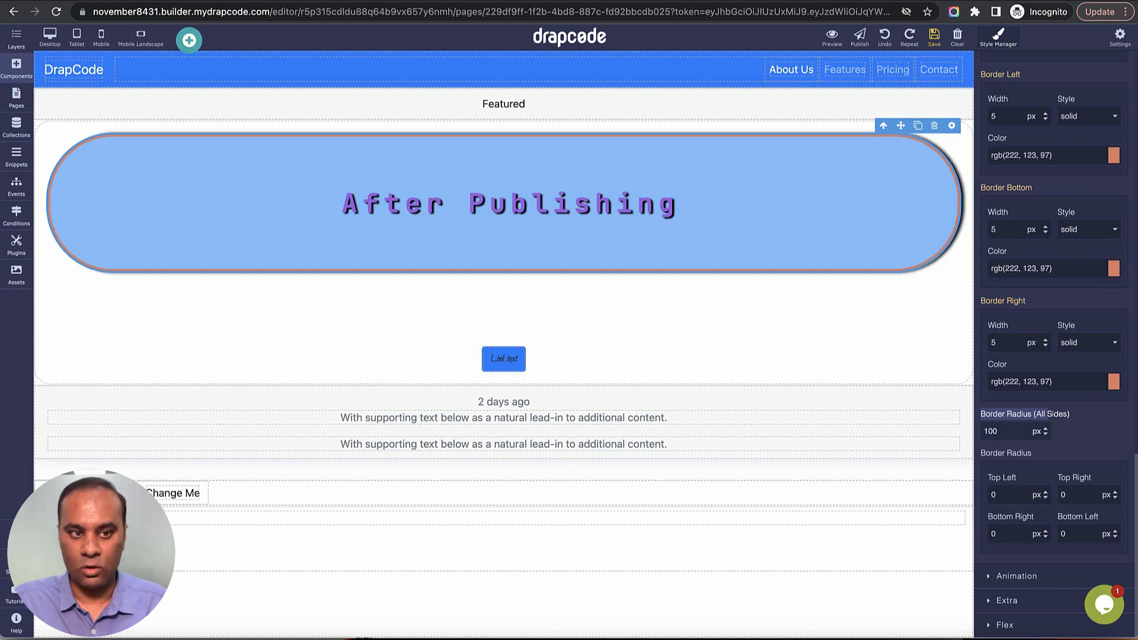
click(933, 37)
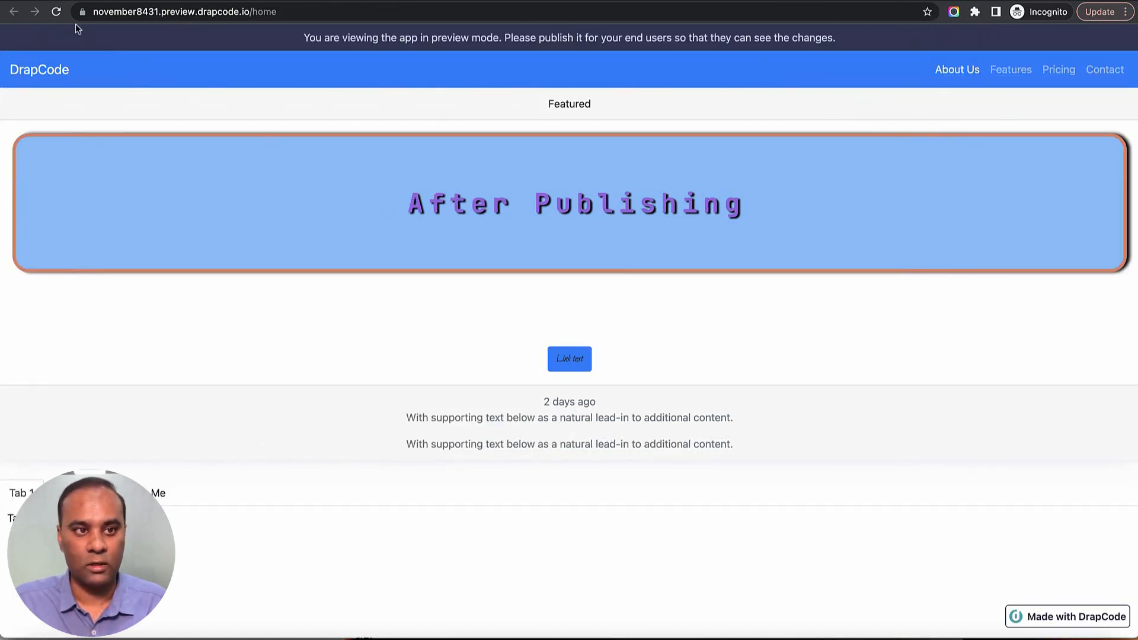
click(55, 12)
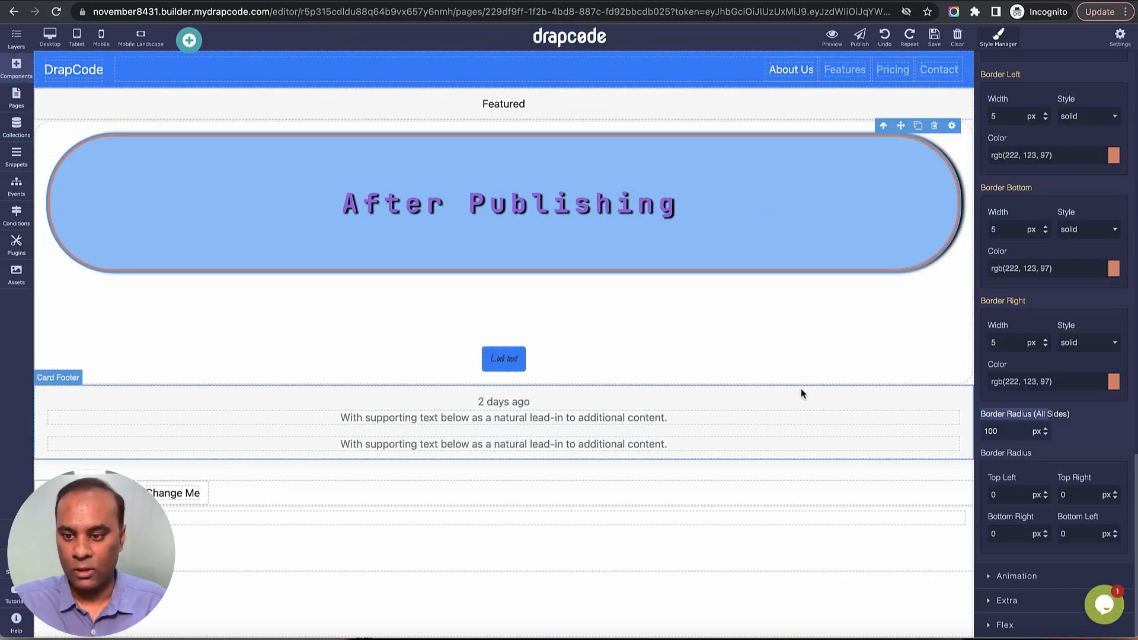
Try the Bounce animation style on the After Publishing heading and finally apply Rubber Band.
click(1055, 577)
scroll(1036, 472, down, 2)
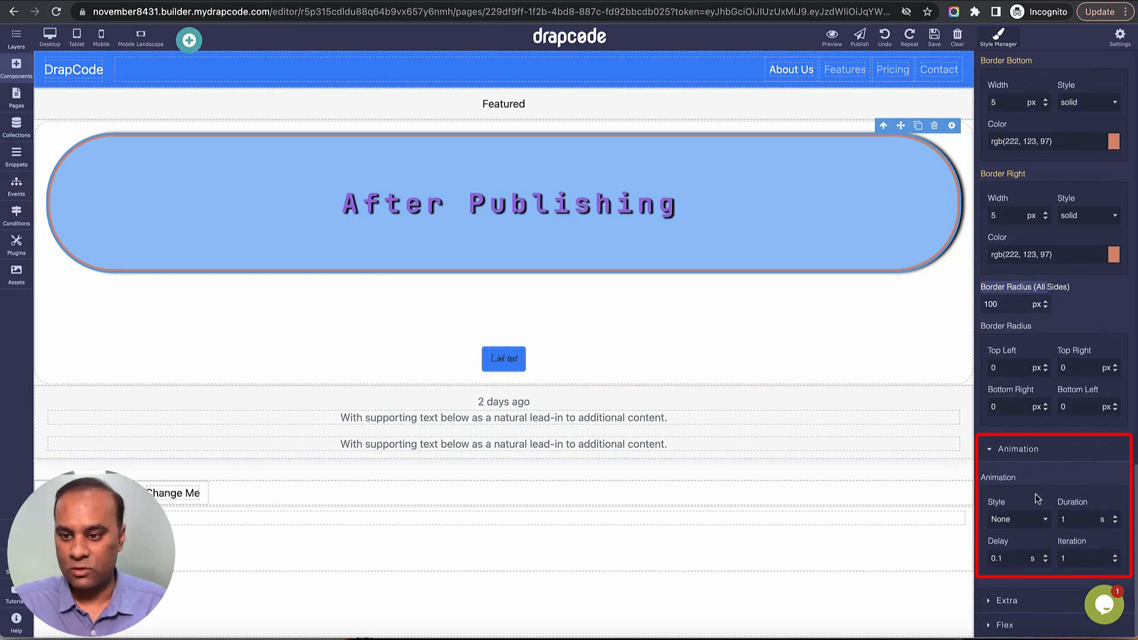
click(1019, 522)
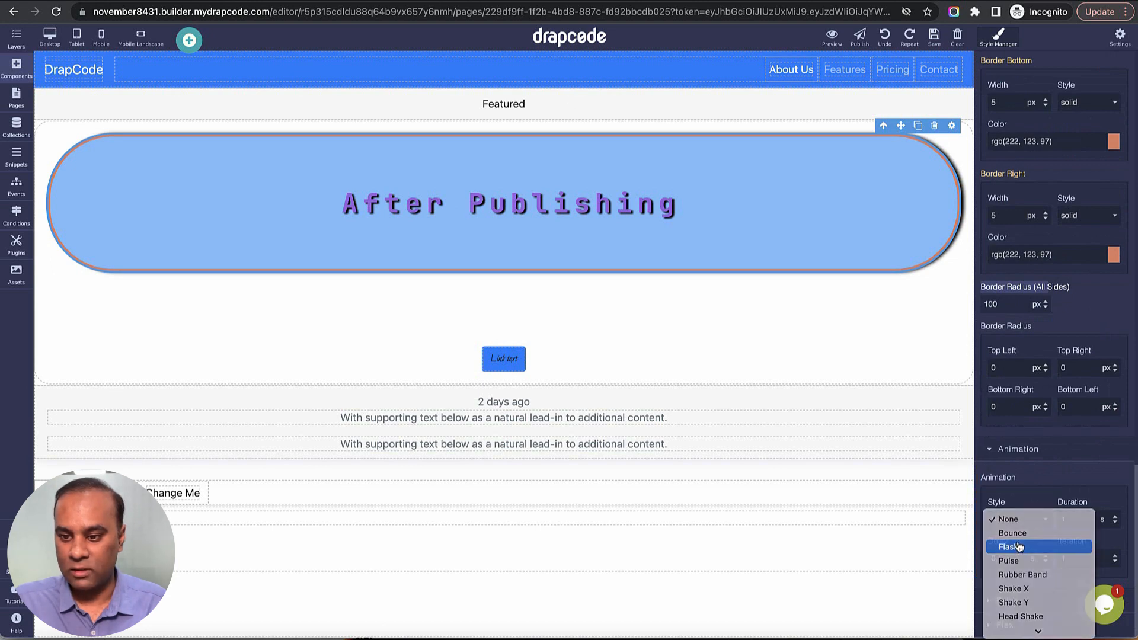
click(1020, 547)
click(1018, 519)
click(1019, 505)
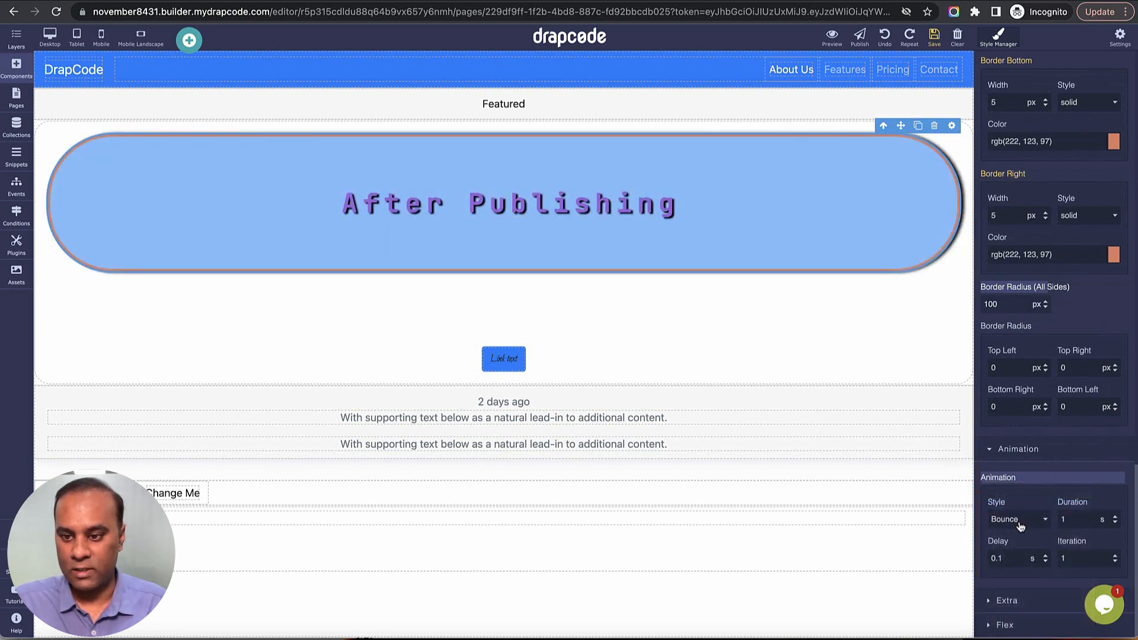
click(1019, 519)
click(1023, 560)
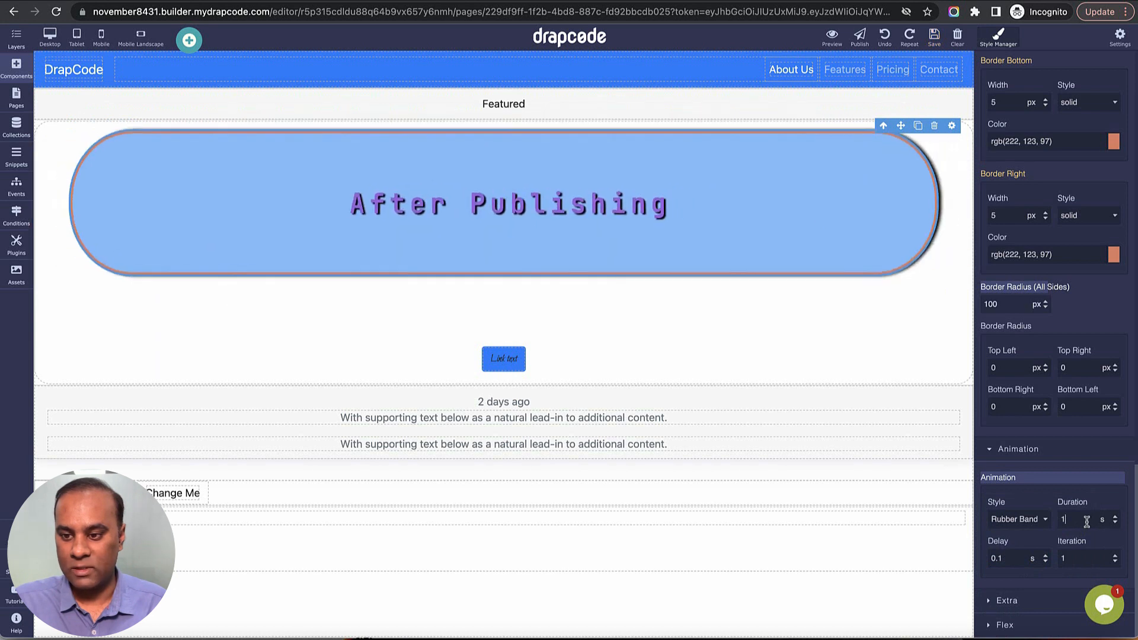
Set the heading animation's duration to 5 s and delay to 0.2 s, and save the page.
double_click(1087, 521)
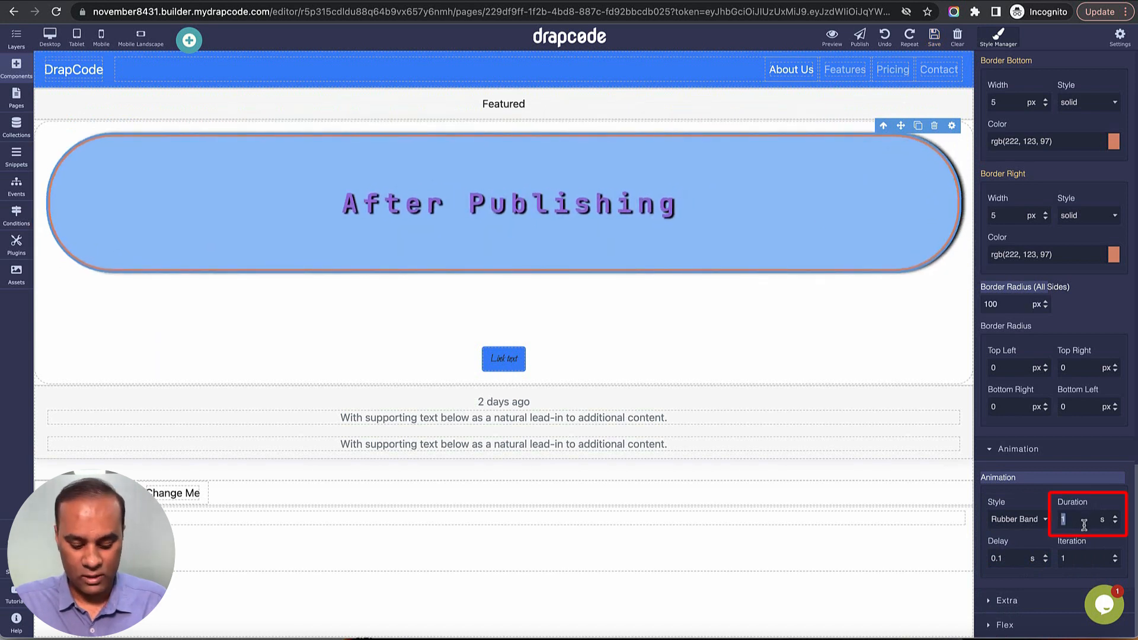
text(5)
double_click(1018, 560)
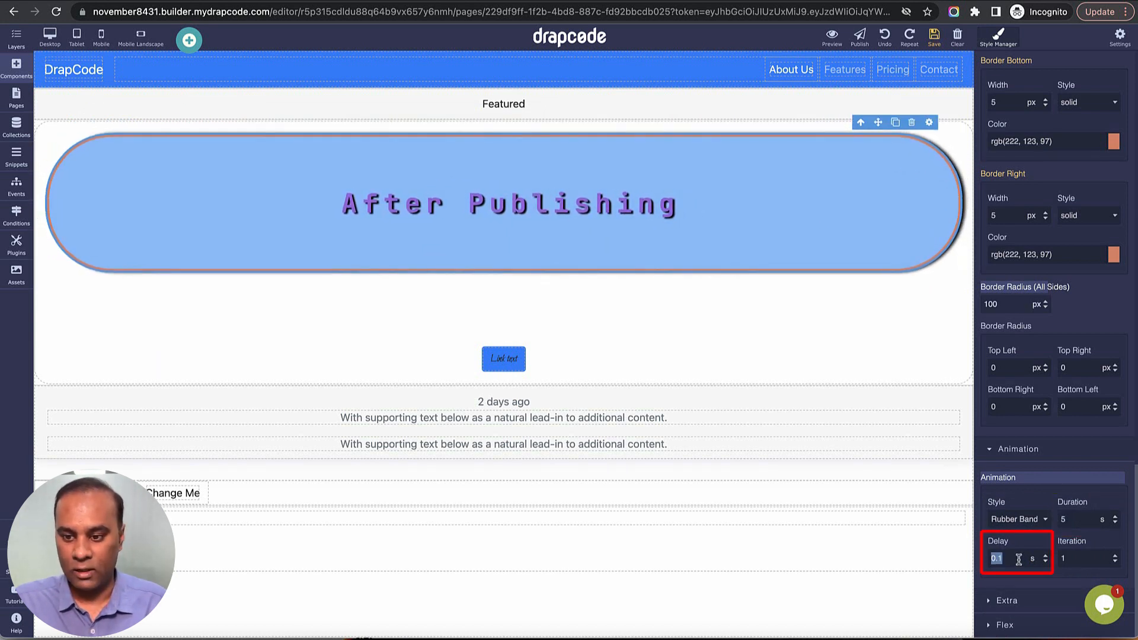
text(0.2)
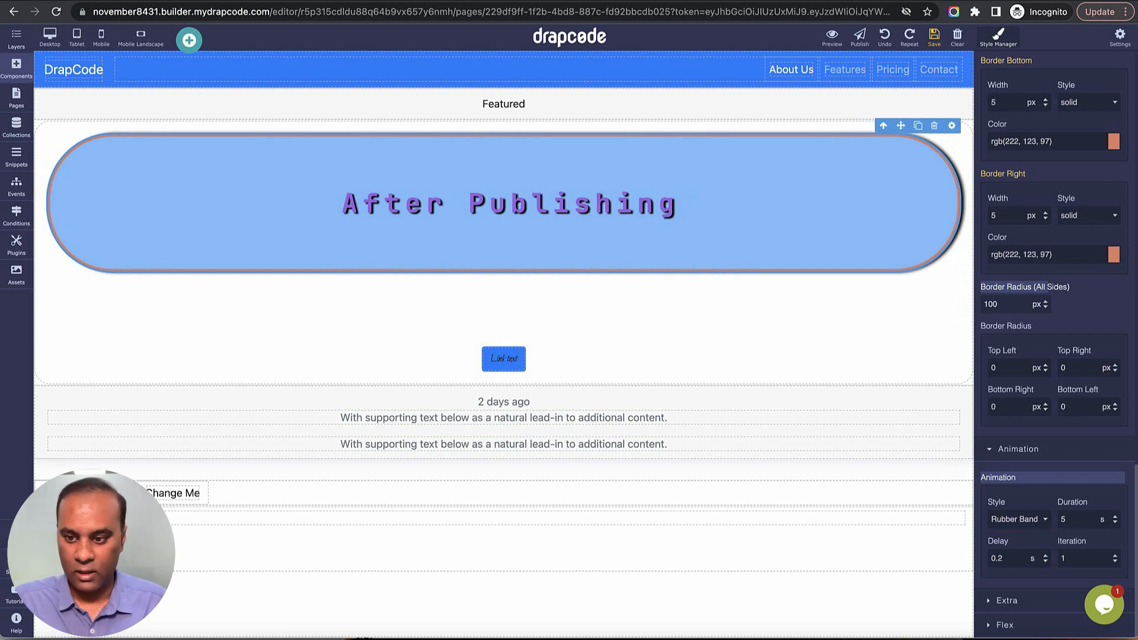
click(935, 37)
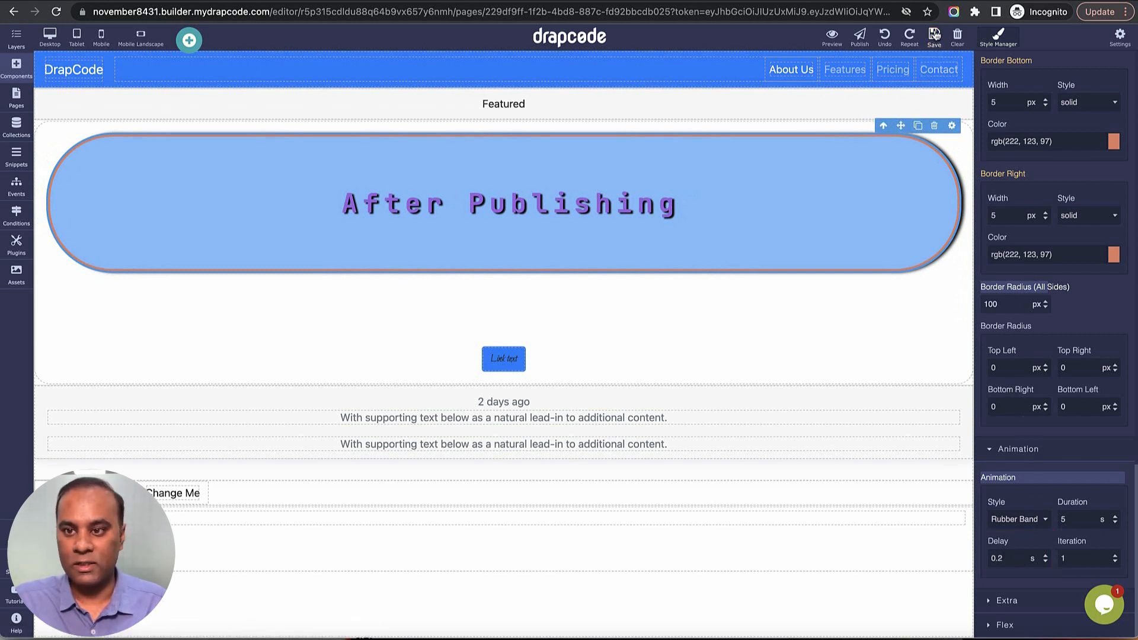
Reload the page preview to watch the heading's animation, and return to the editor.
key(ctrl+Tab)
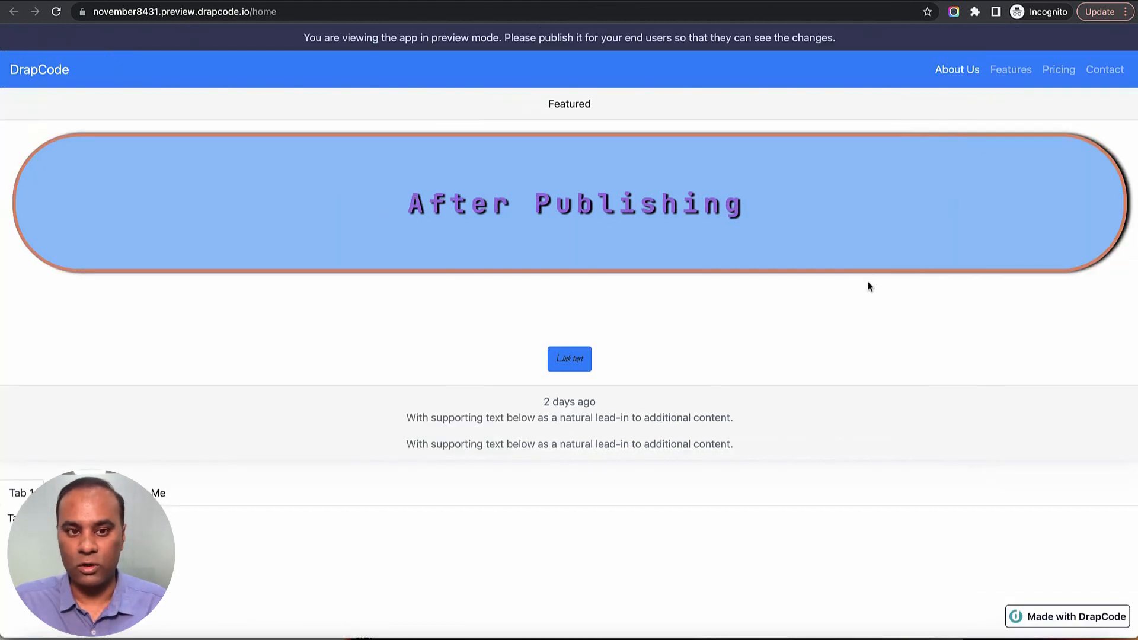
click(56, 12)
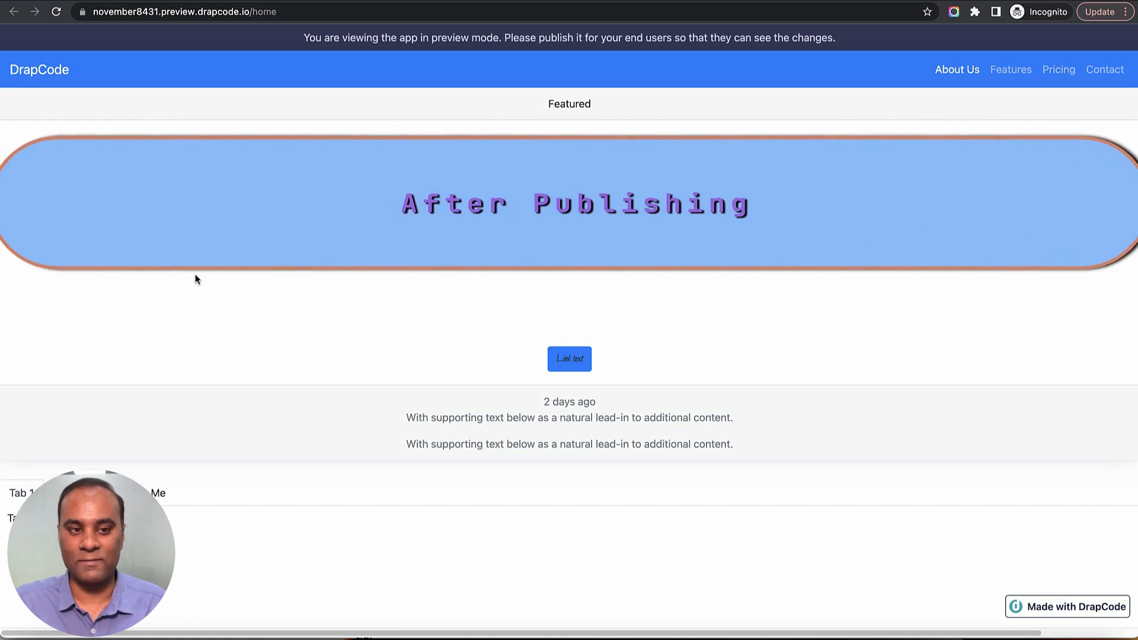
key(ctrl+shift+Tab)
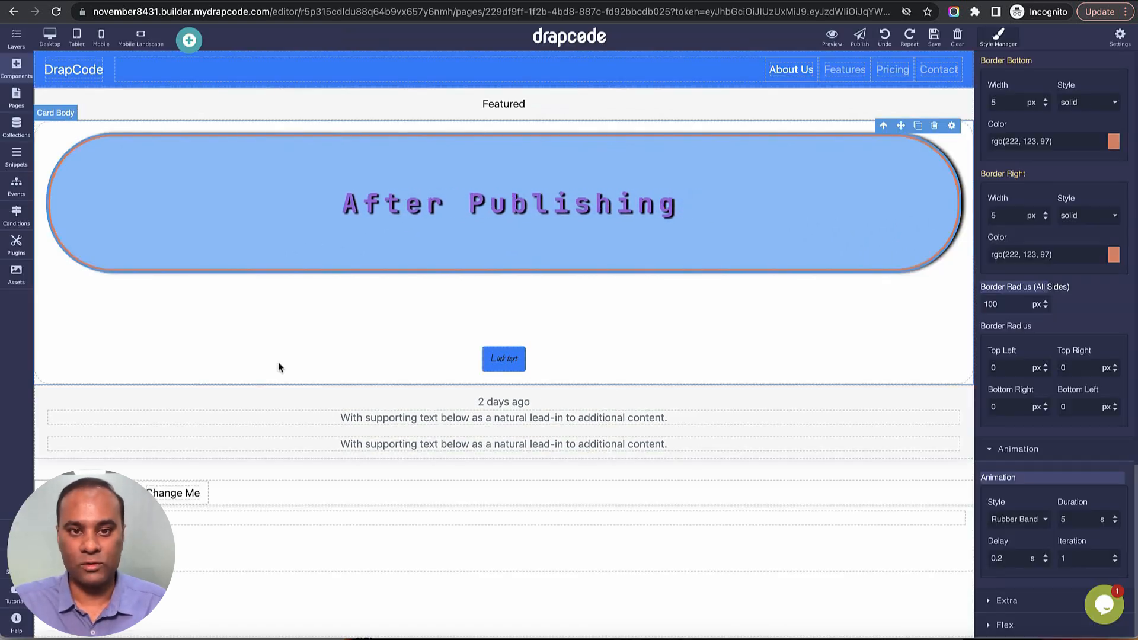
Examine the heading's Extra style settings, from transition and transform to filter, opacity and overflow, and expand the Flex settings.
click(1047, 602)
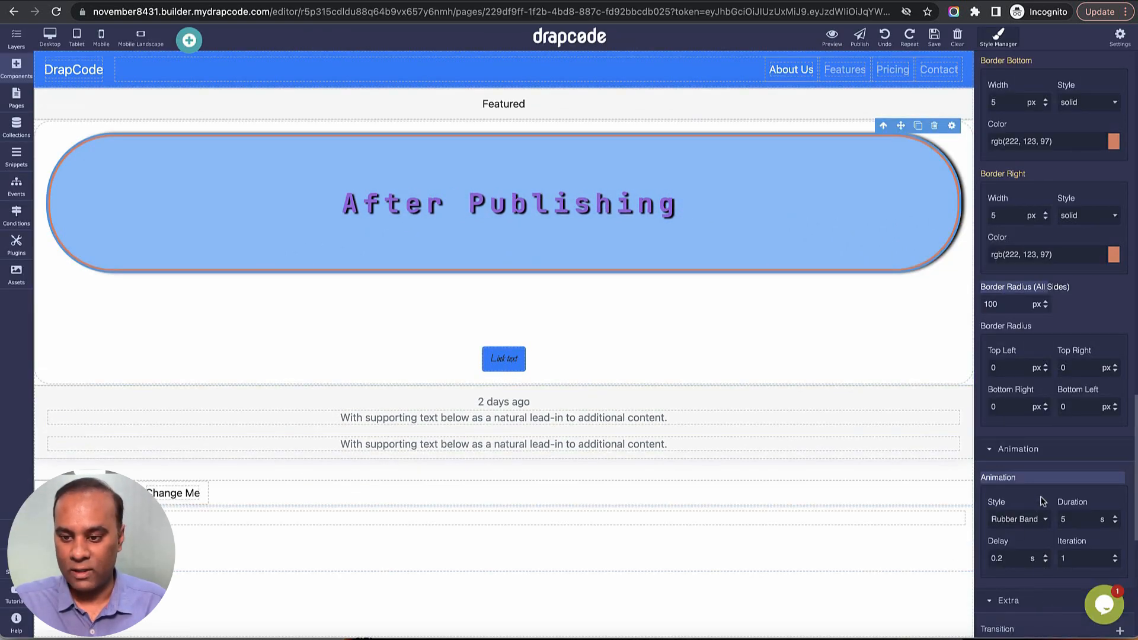
scroll(1046, 475, down, 6)
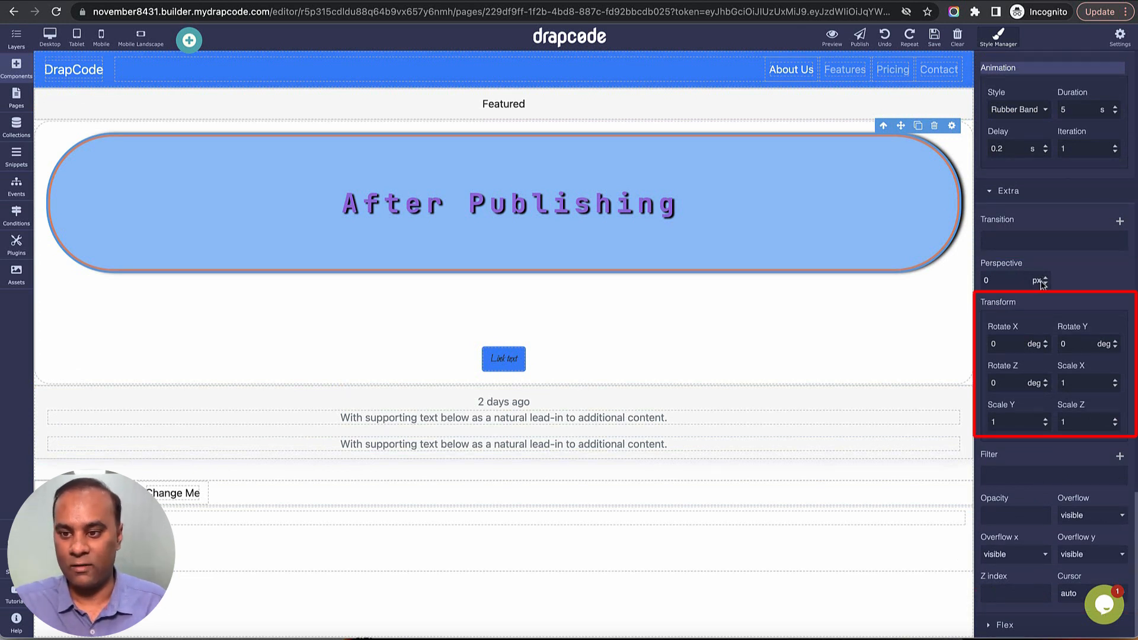
click(1026, 518)
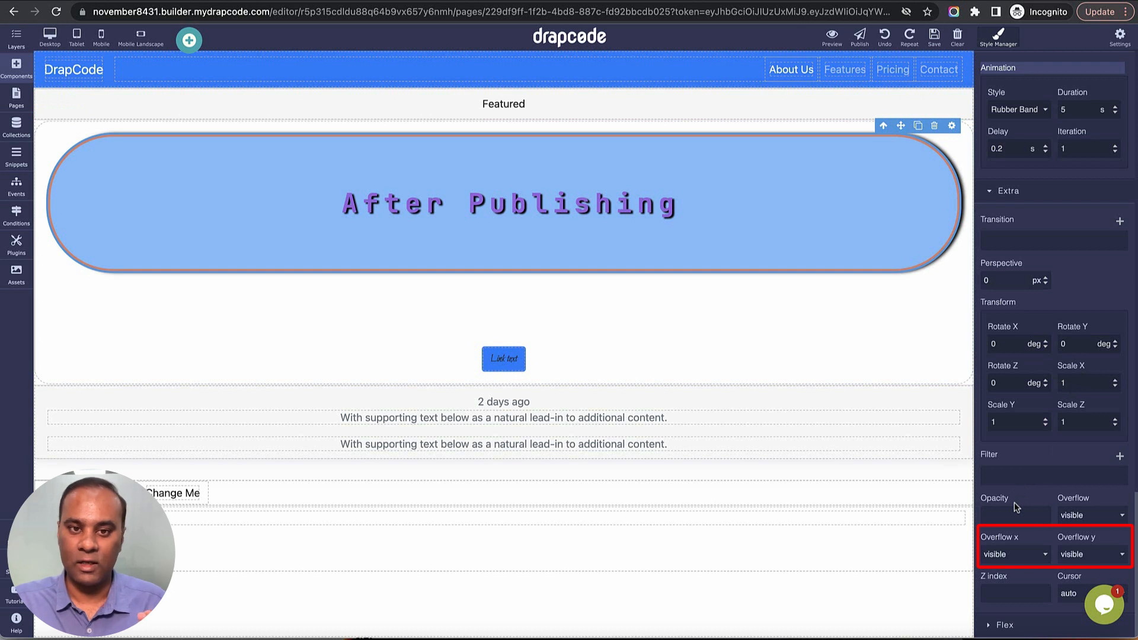
scroll(1024, 455, down, 3)
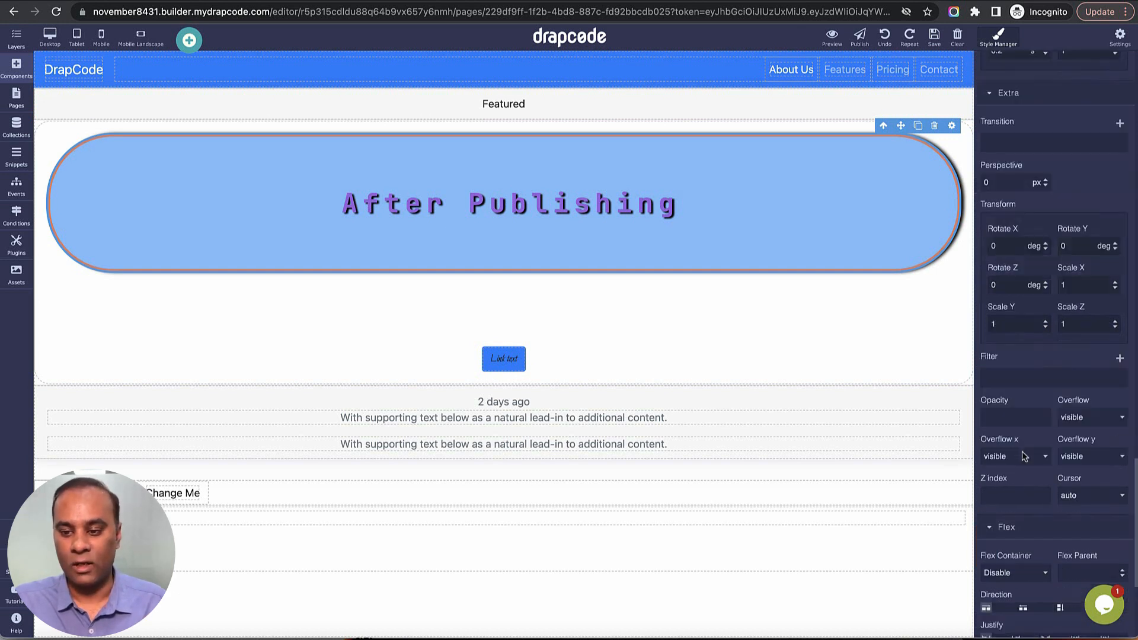
Review the heading's Flex settings, and switch its style state to Hover and finally to Click.
scroll(1023, 456, down, 7)
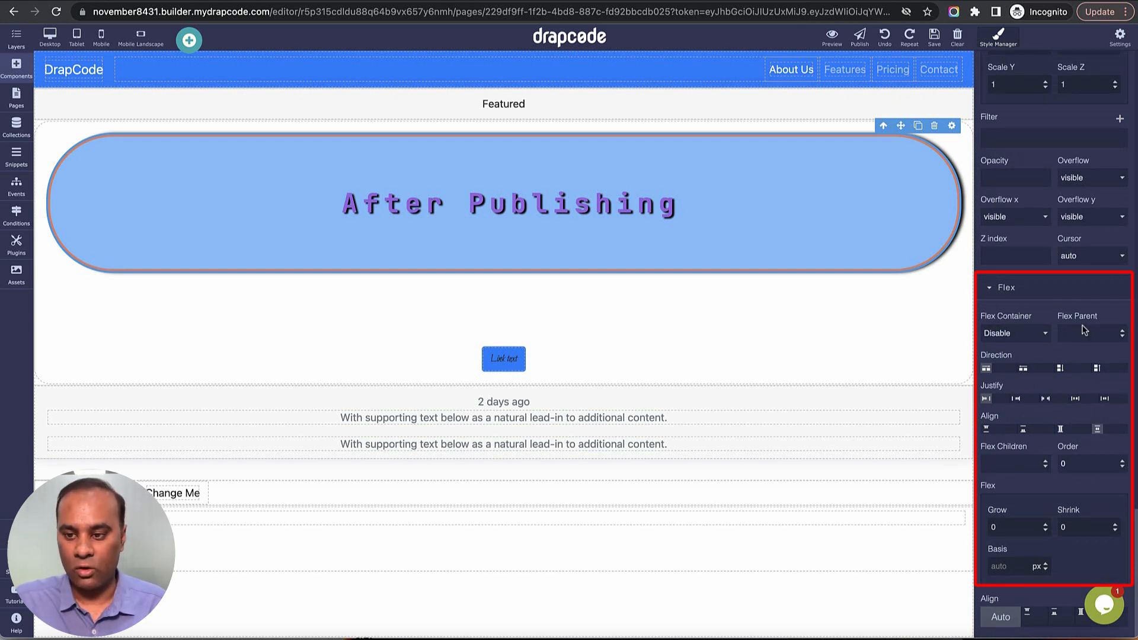
scroll(1062, 395, up, 15)
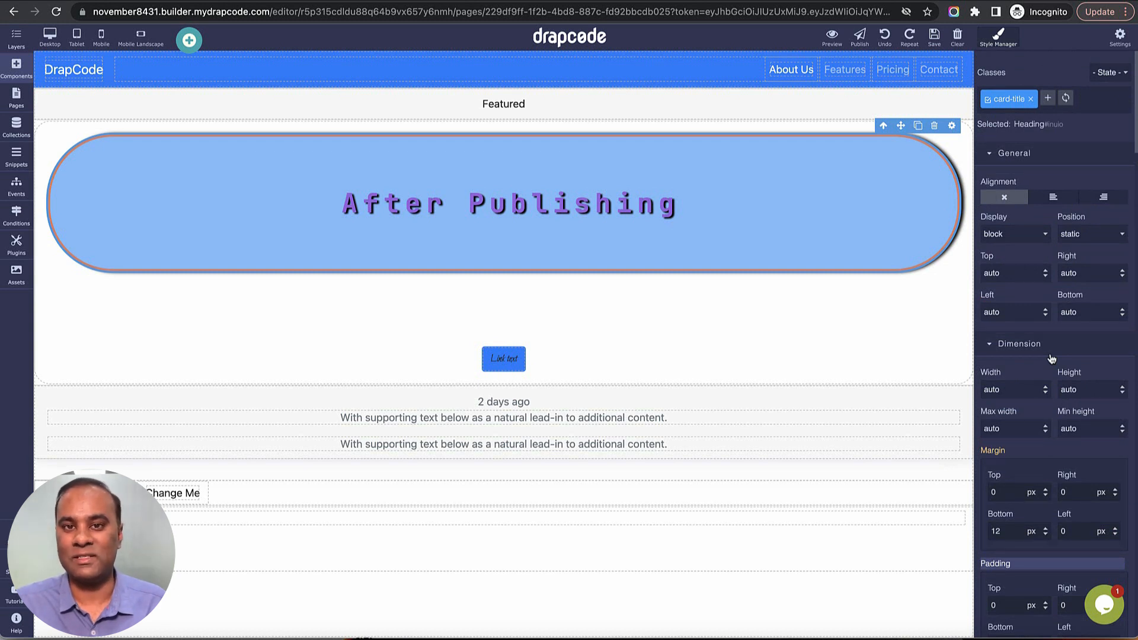
click(1110, 73)
click(1100, 86)
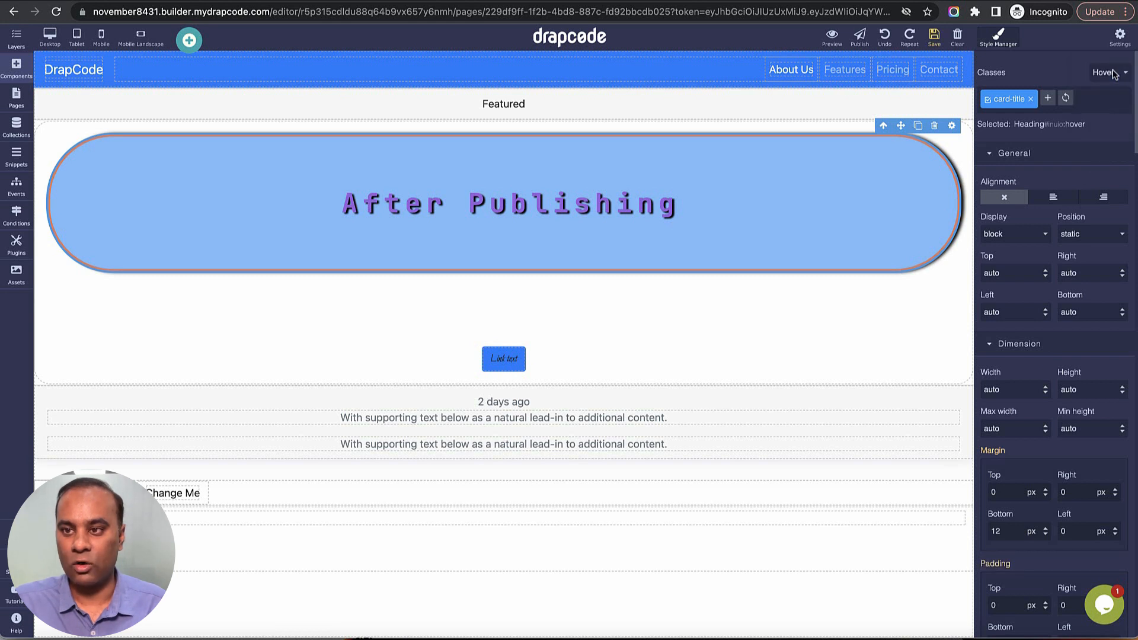
click(1106, 72)
click(1098, 100)
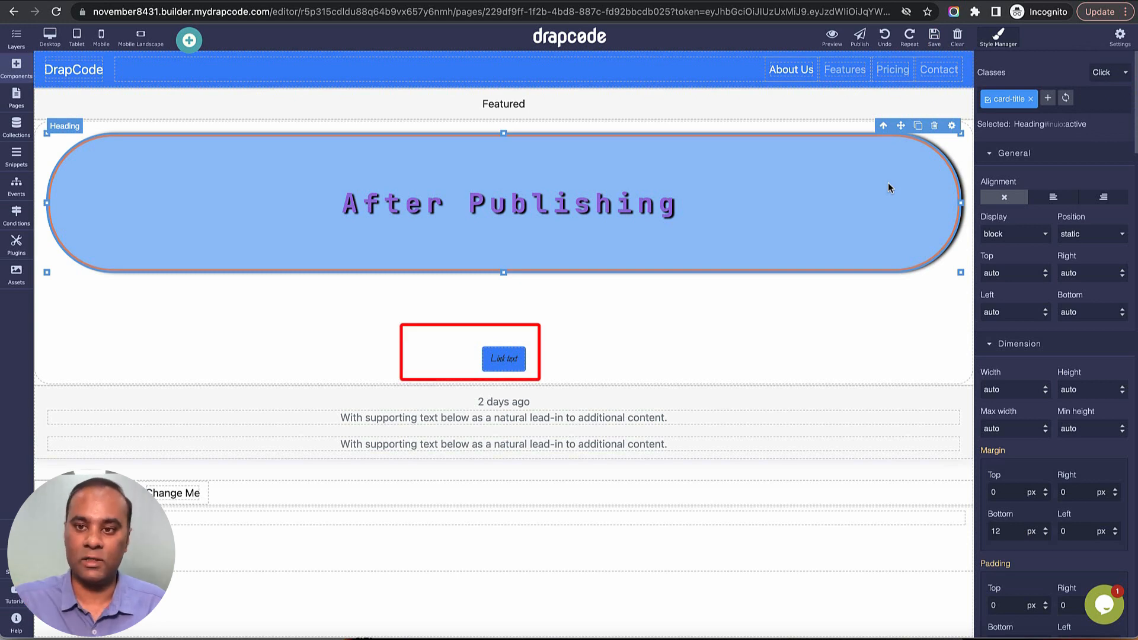
Select the link below the heading, check the available style states, and examine its Click state styles through the background and border settings.
click(502, 369)
click(1107, 73)
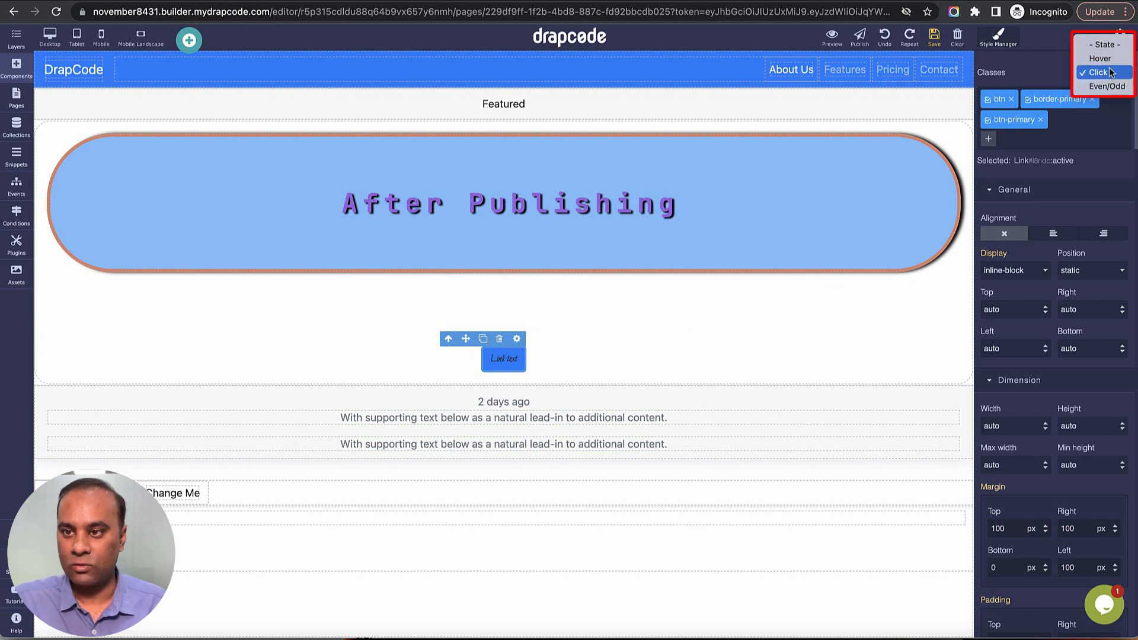
click(1095, 182)
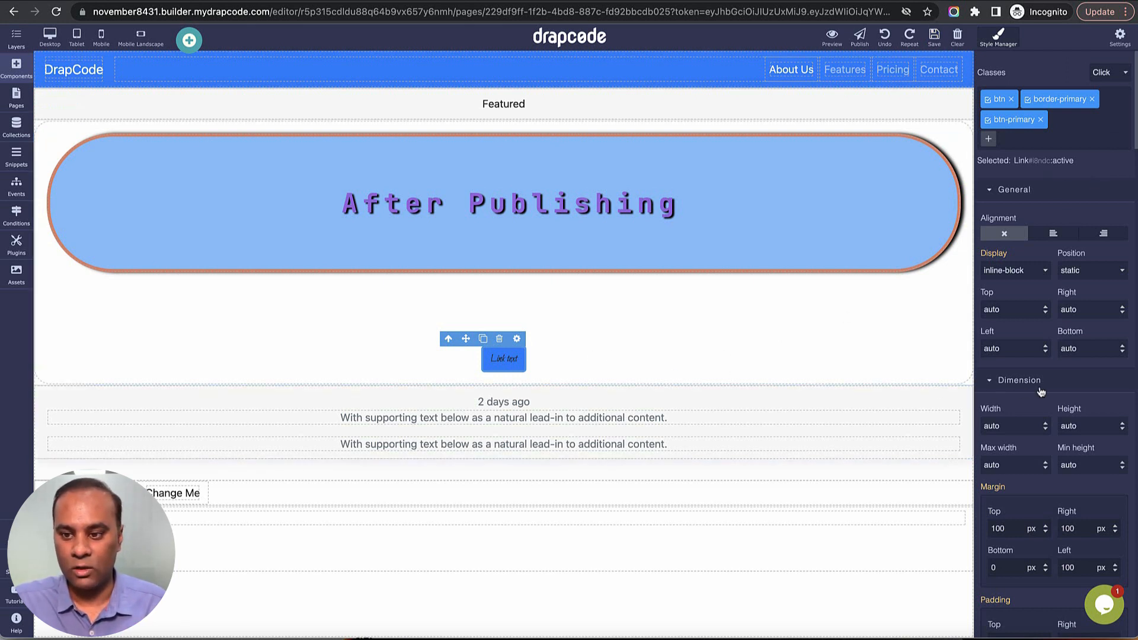
scroll(1050, 389, down, 10)
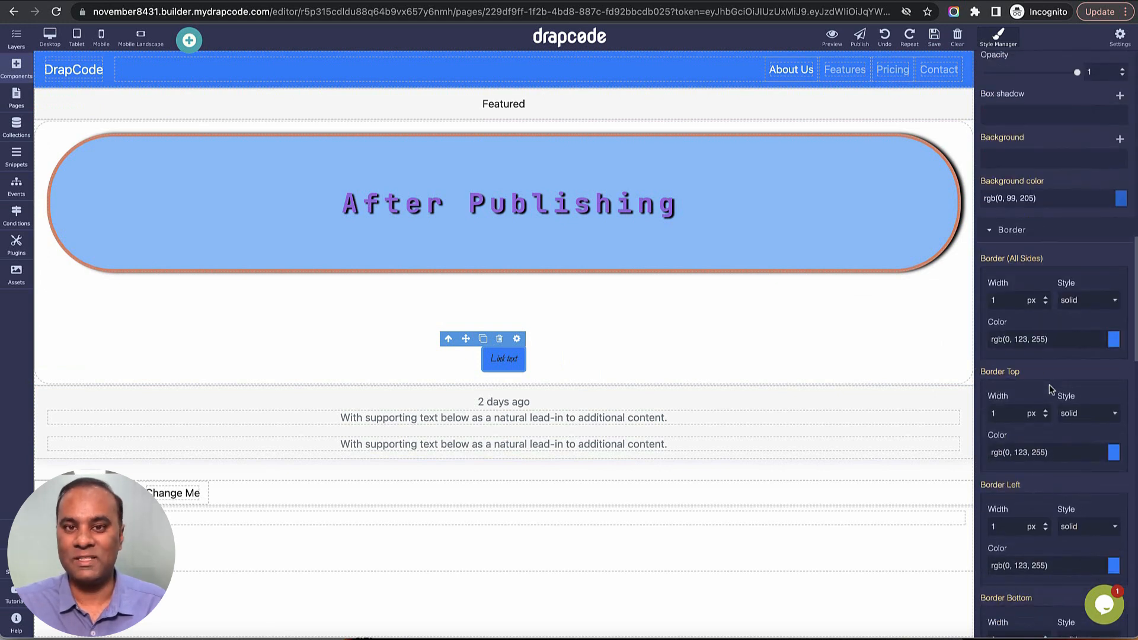